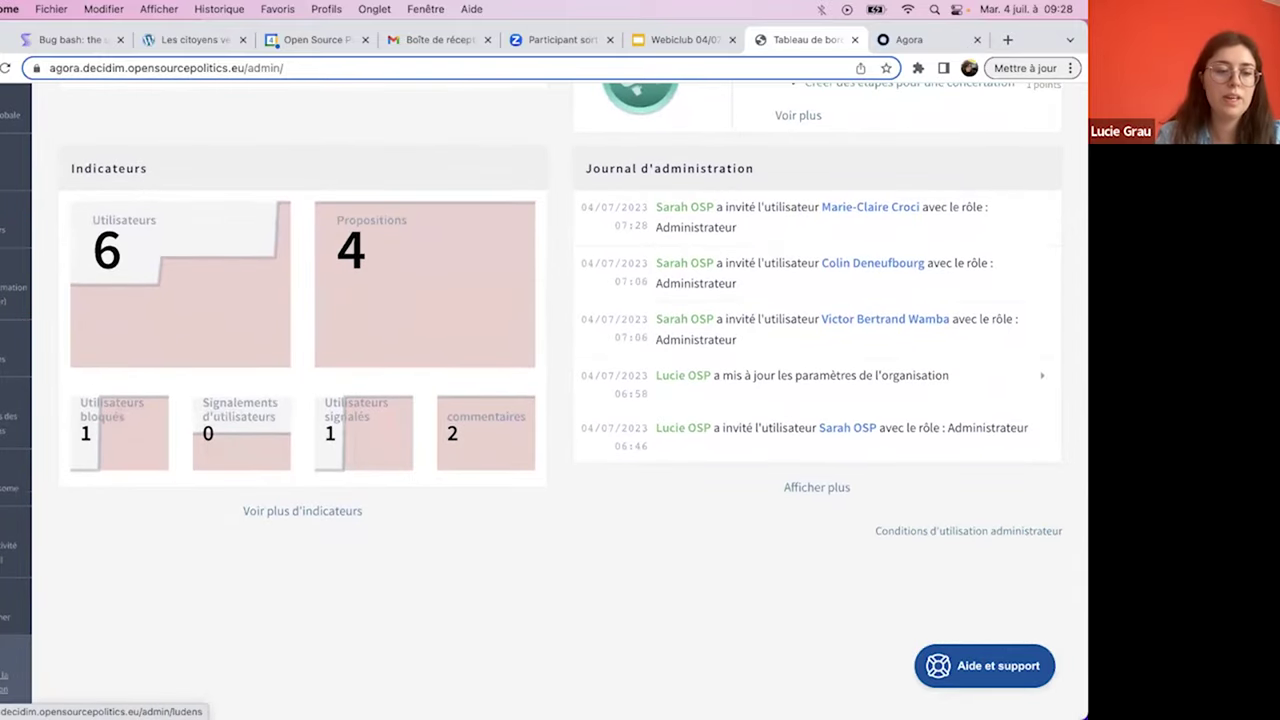
- Review the participation assistant's Niveau 1 progress of 2/17 and its four 1-point suggestions
{"action": "left_click", "coordinate": [10, 682]}
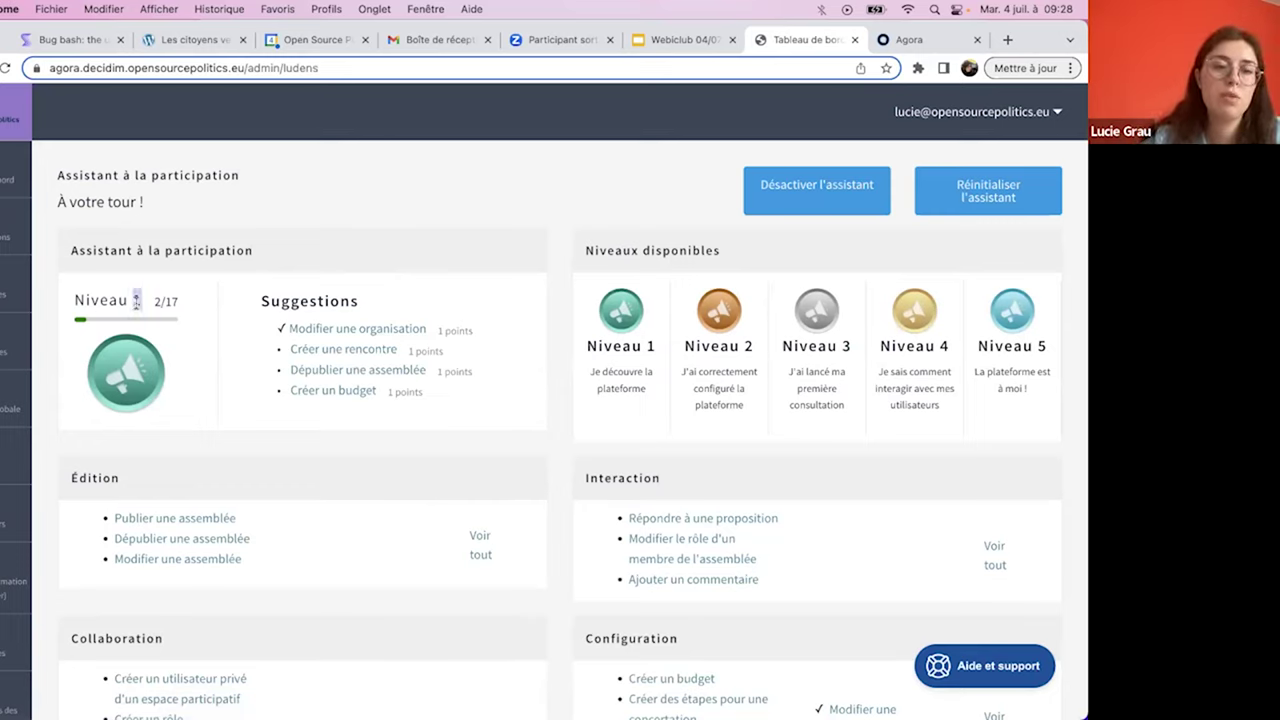
{"action": "left_click_drag", "start_coordinate": [155, 299], "coordinate": [175, 301]}
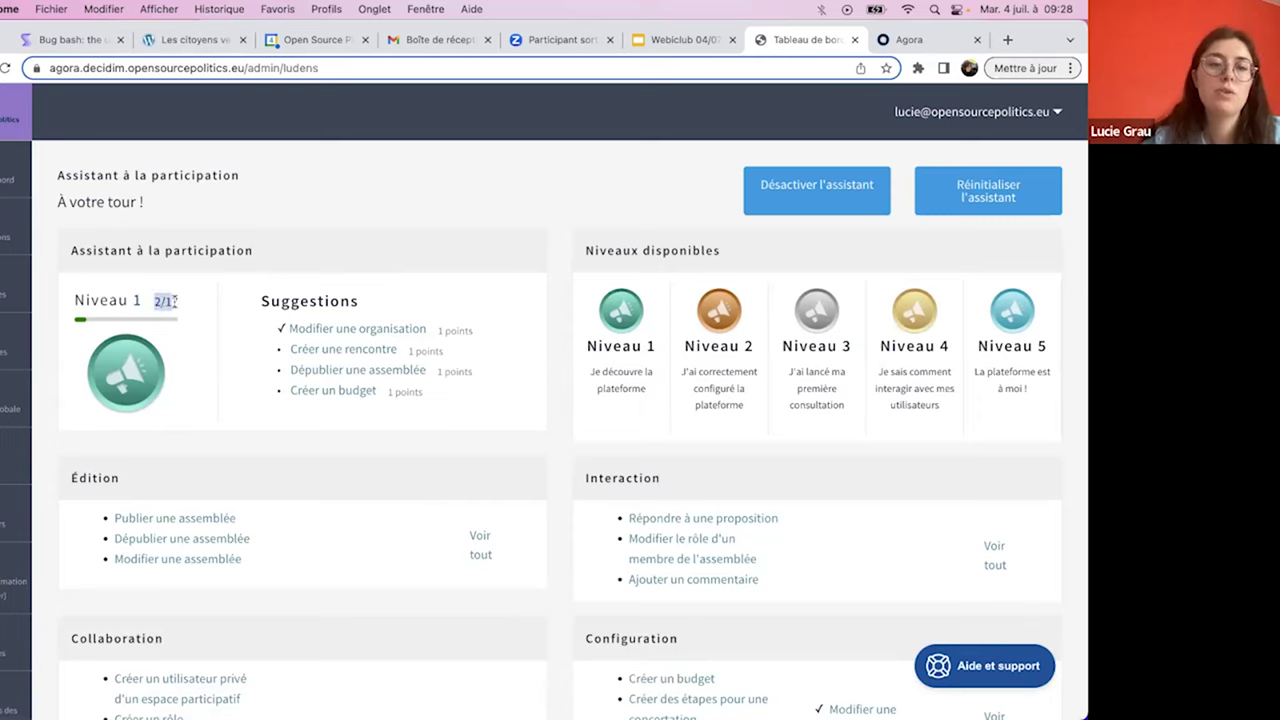
{"action": "left_click", "coordinate": [314, 238]}
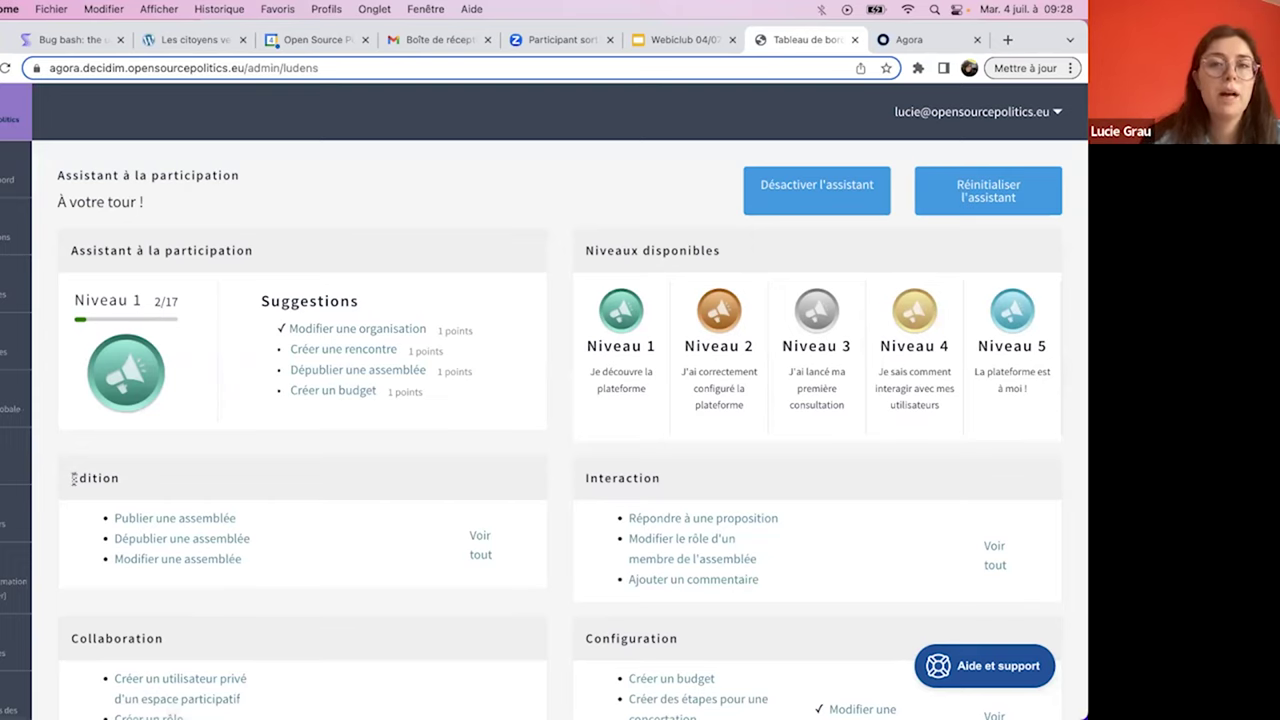
{"action": "scroll", "coordinate": [73, 479], "scroll_direction": "down", "scroll_amount": 5}
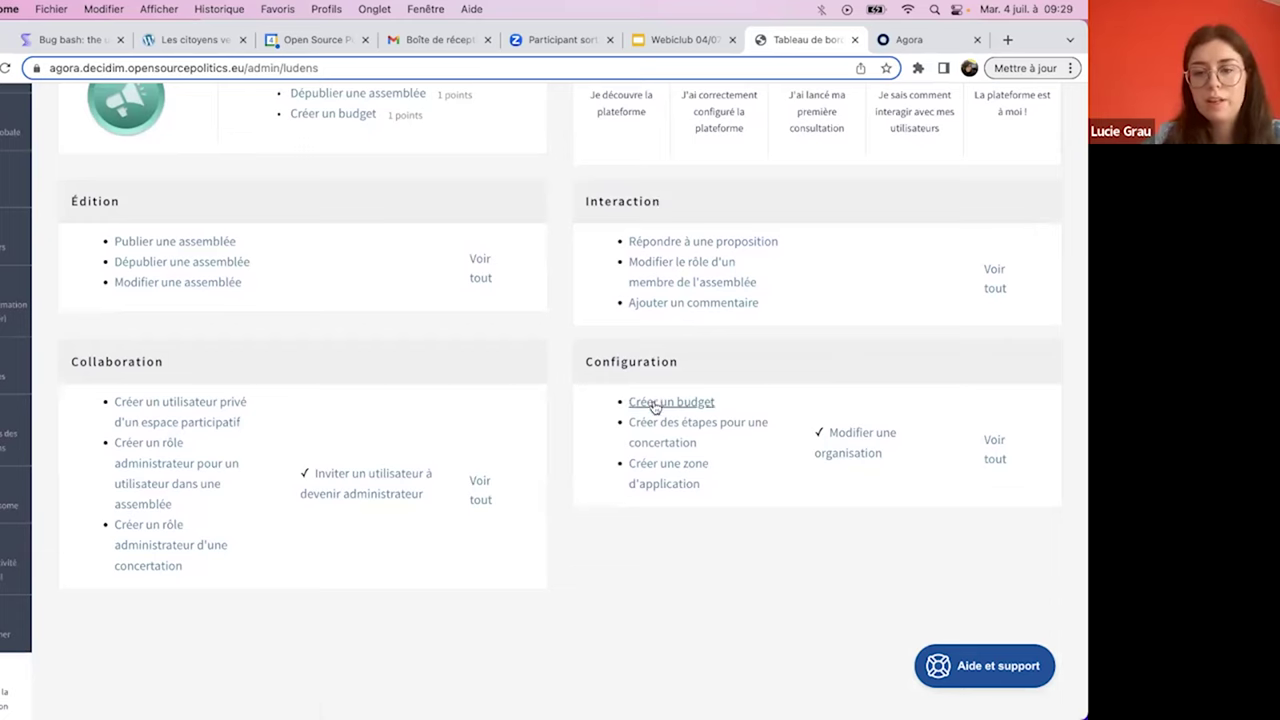
{"action": "scroll", "coordinate": [655, 302], "scroll_direction": "up", "scroll_amount": 5}
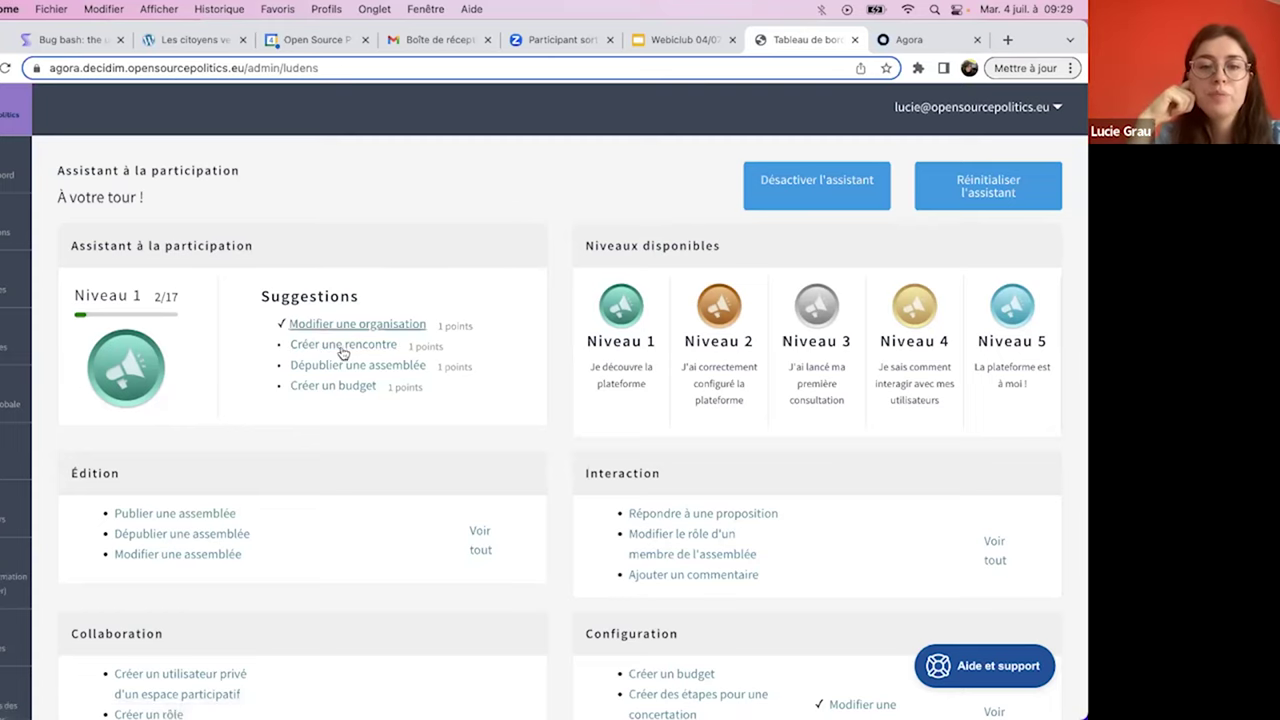
{"action": "left_click", "coordinate": [342, 346]}
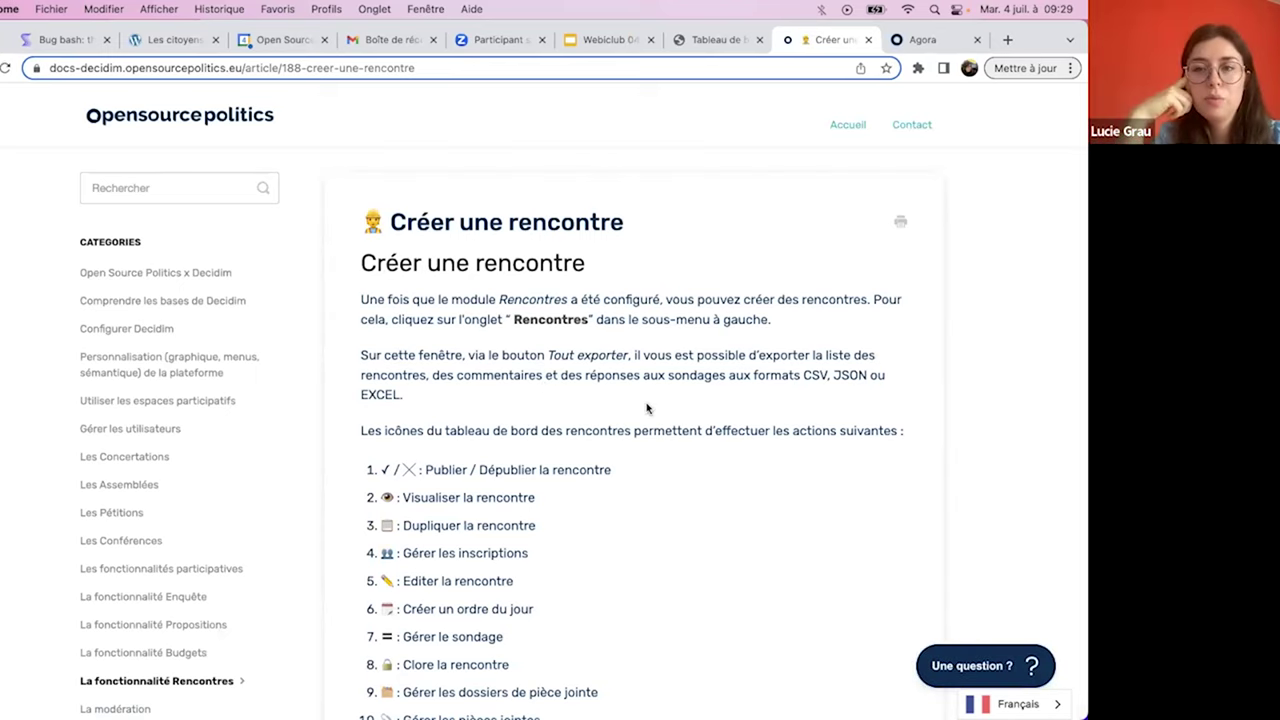
{"action": "scroll", "coordinate": [646, 408], "scroll_direction": "down", "scroll_amount": 8}
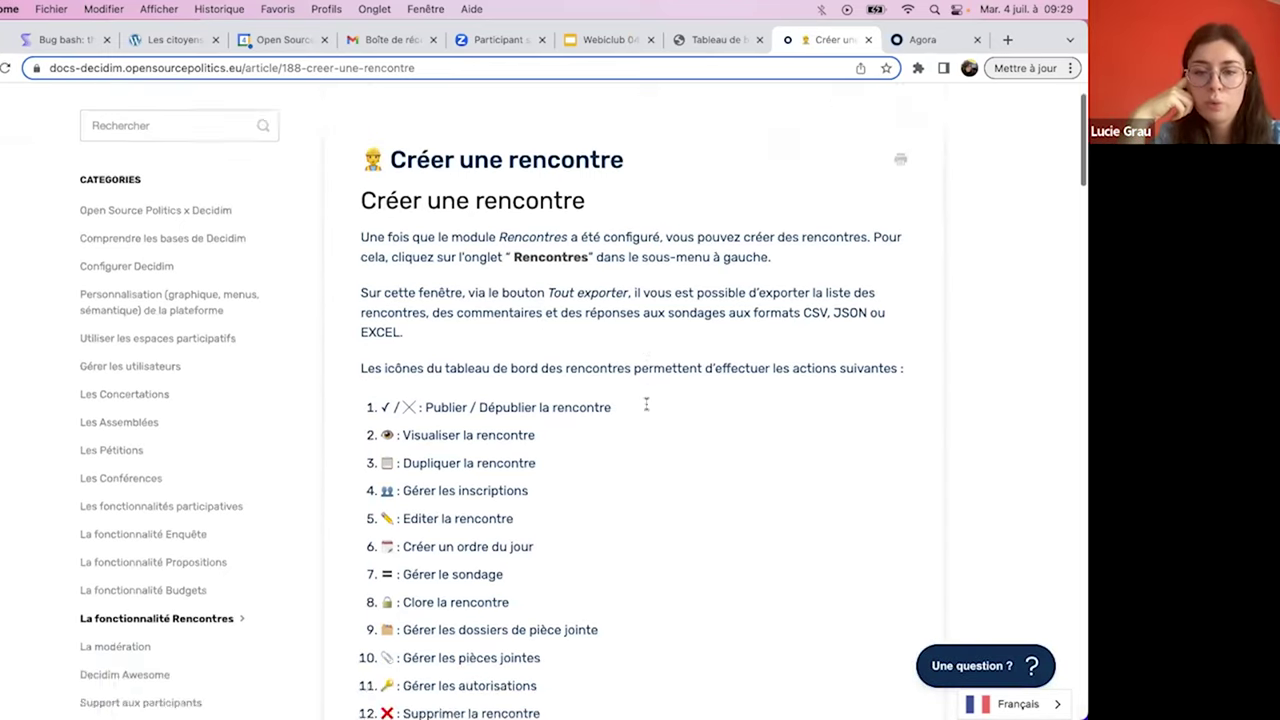
{"action": "scroll", "coordinate": [646, 408], "scroll_direction": "up", "scroll_amount": 8}
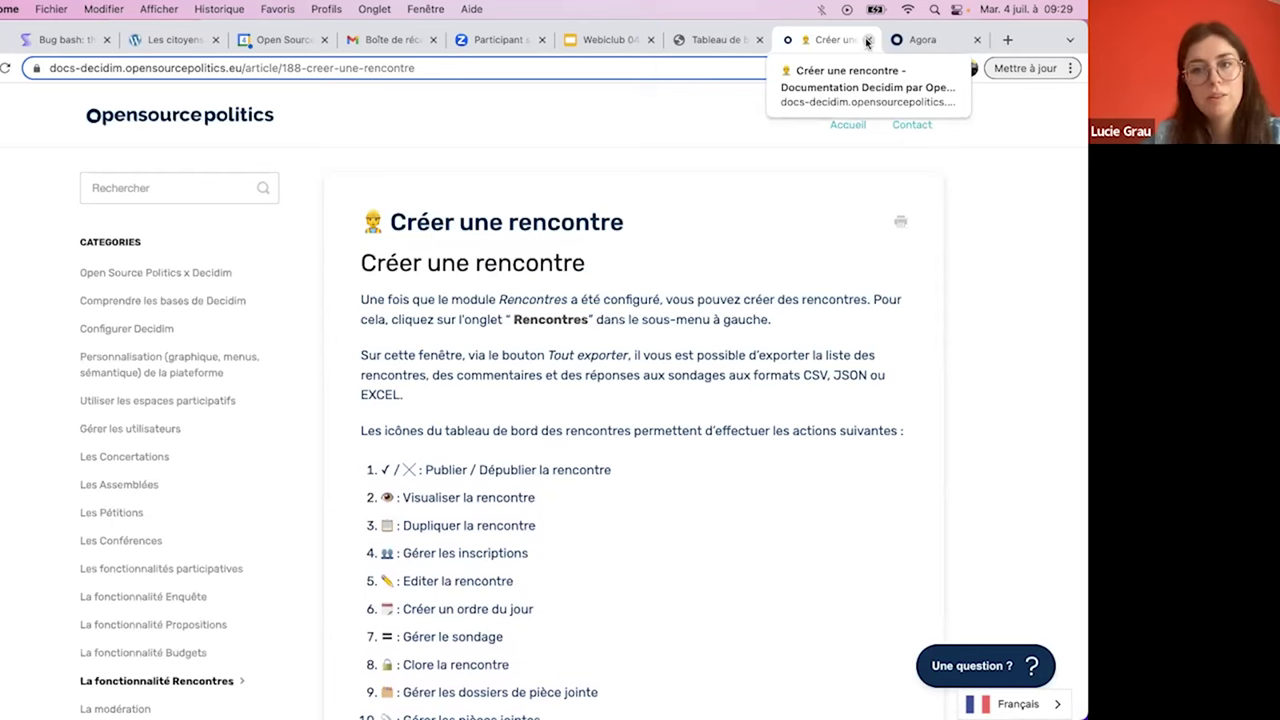
{"action": "left_click", "coordinate": [867, 41]}
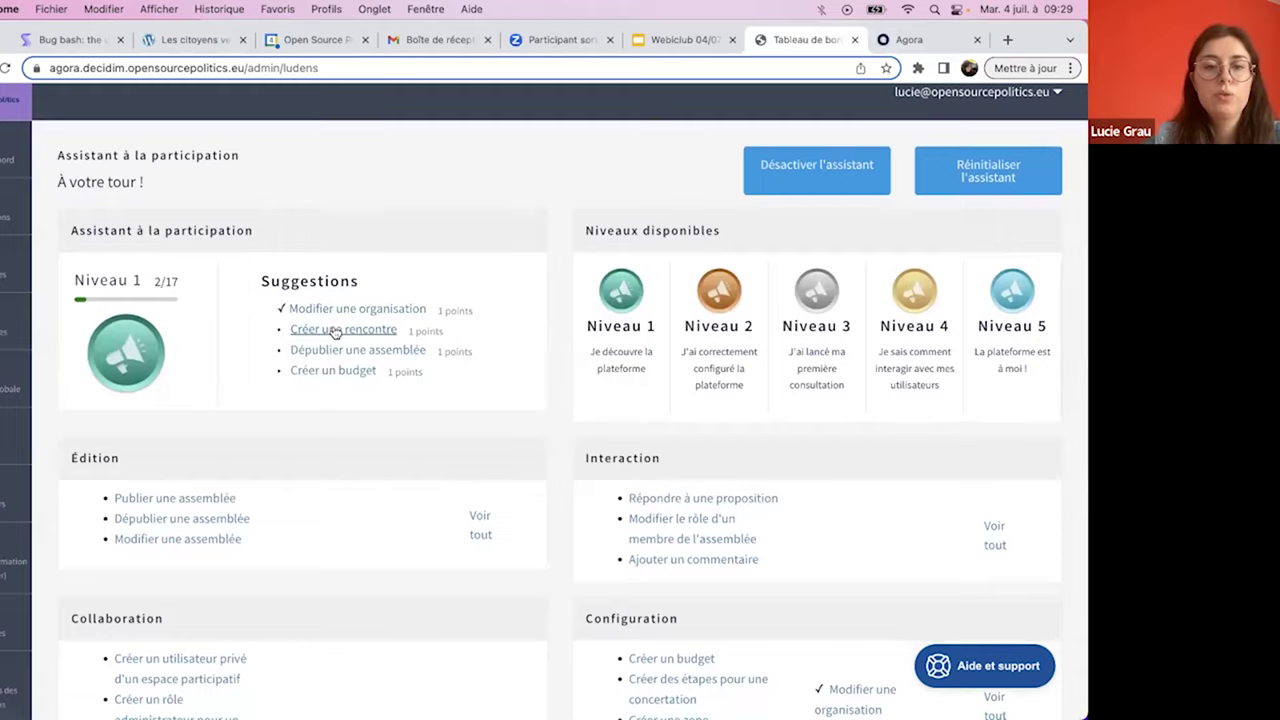
{"action": "left_click", "coordinate": [334, 331]}
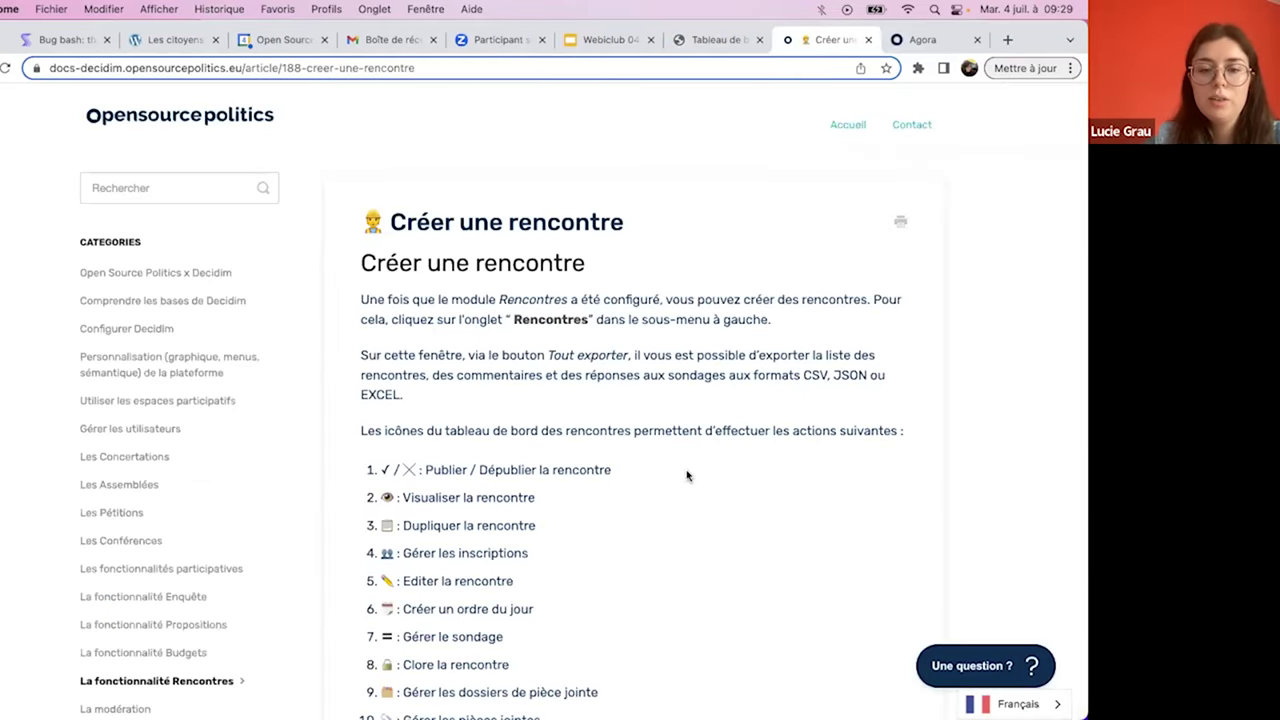
{"action": "scroll", "coordinate": [740, 515], "scroll_direction": "down", "scroll_amount": 3}
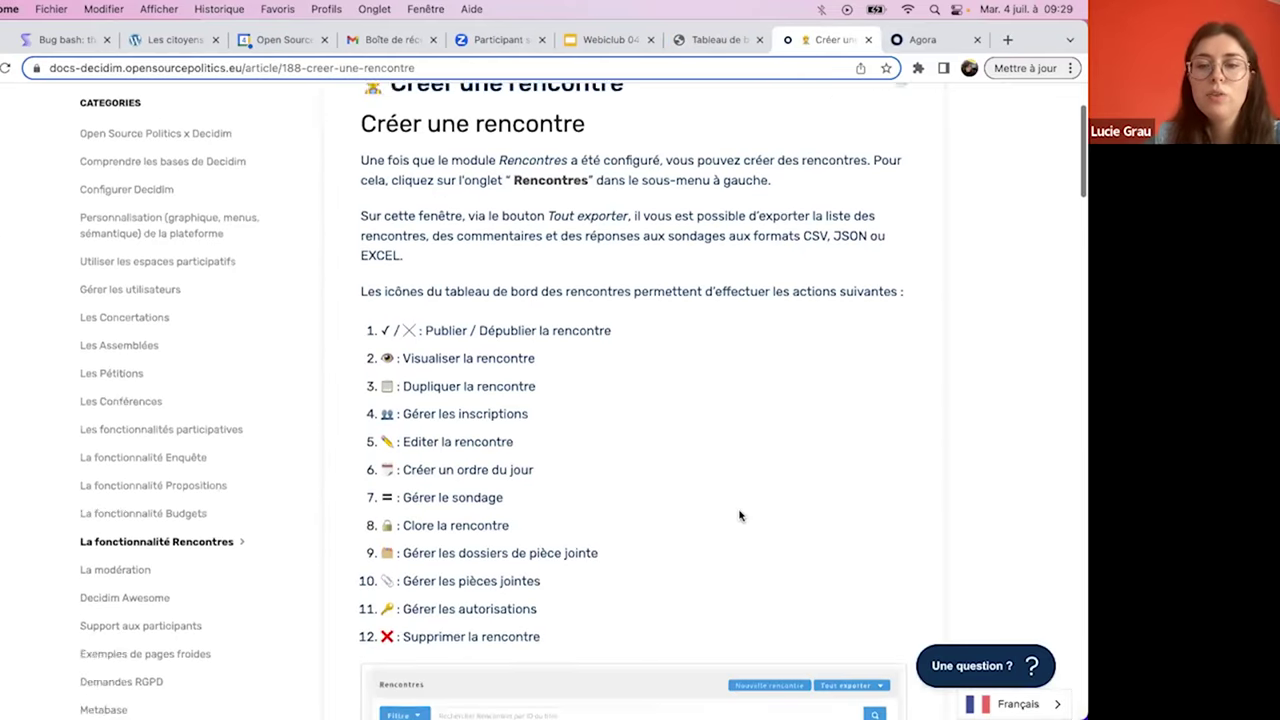
{"action": "scroll", "coordinate": [866, 134], "scroll_direction": "up", "scroll_amount": 3}
{"action": "left_click", "coordinate": [868, 40]}
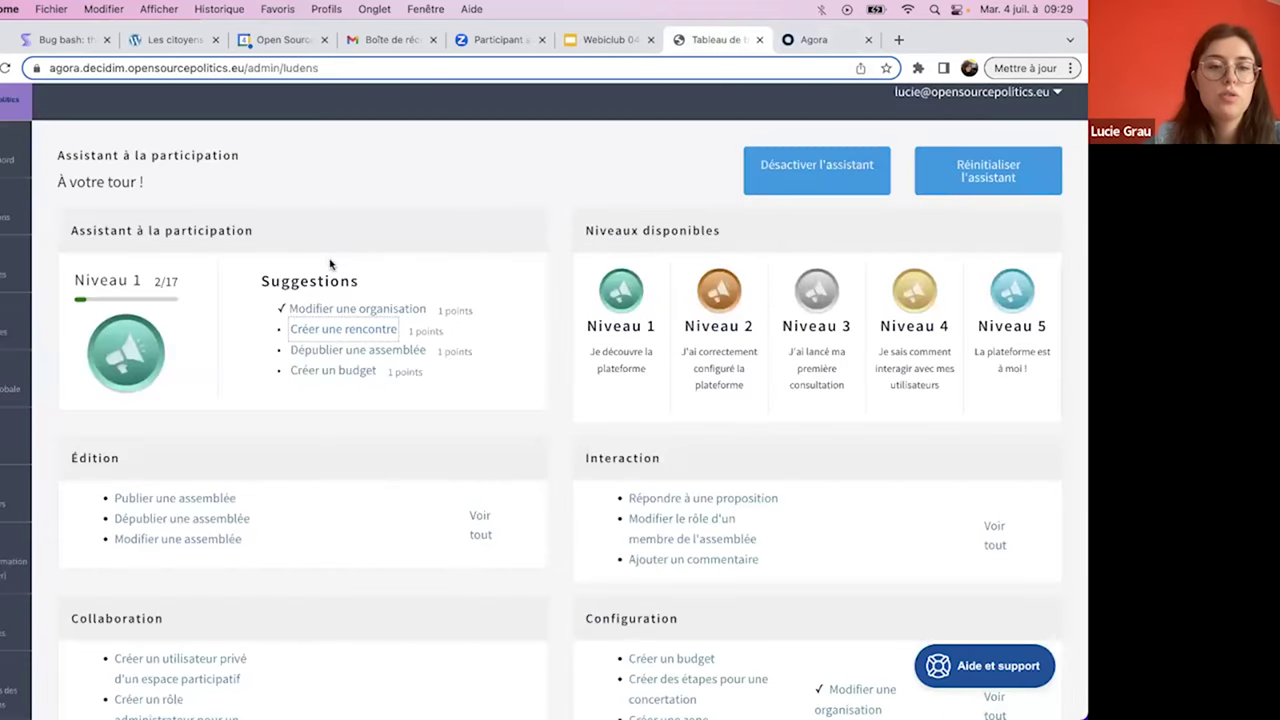
- Add a Rencontres feature with default settings to the Consultation process
{"action": "left_click", "coordinate": [343, 329]}
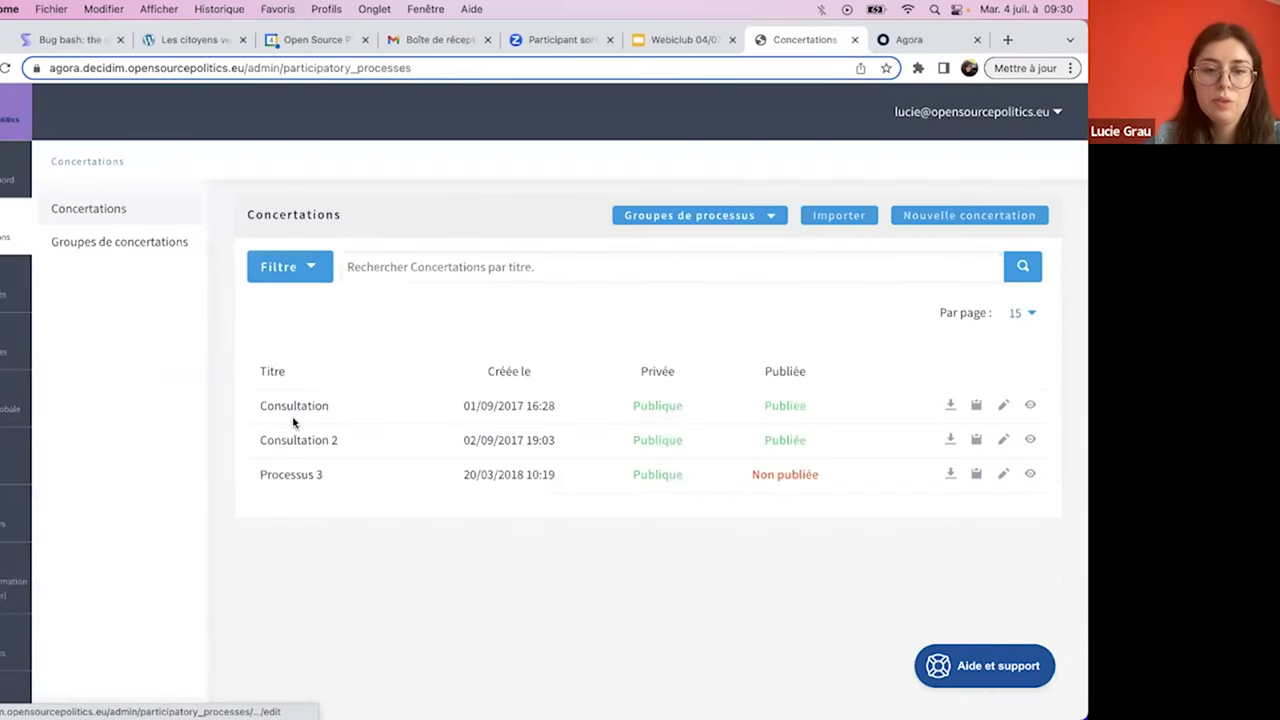
{"action": "left_click", "coordinate": [291, 410]}
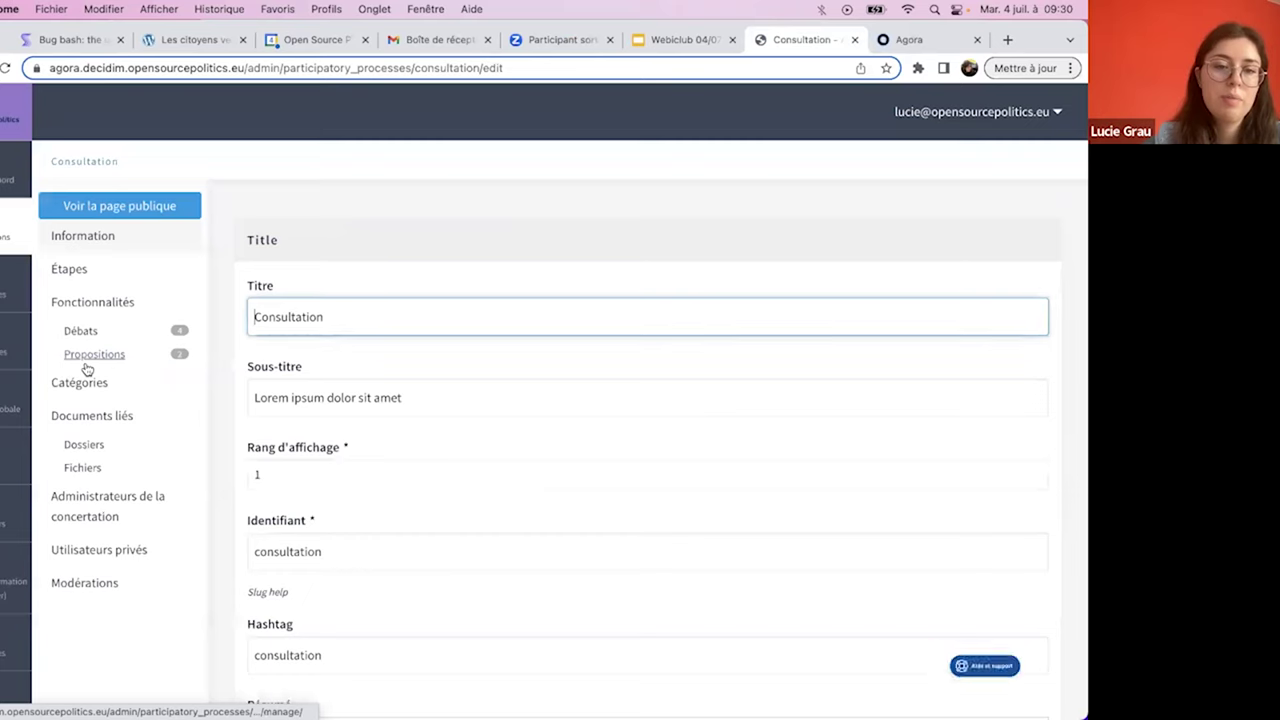
{"action": "left_click", "coordinate": [103, 306]}
{"action": "left_click", "coordinate": [915, 216]}
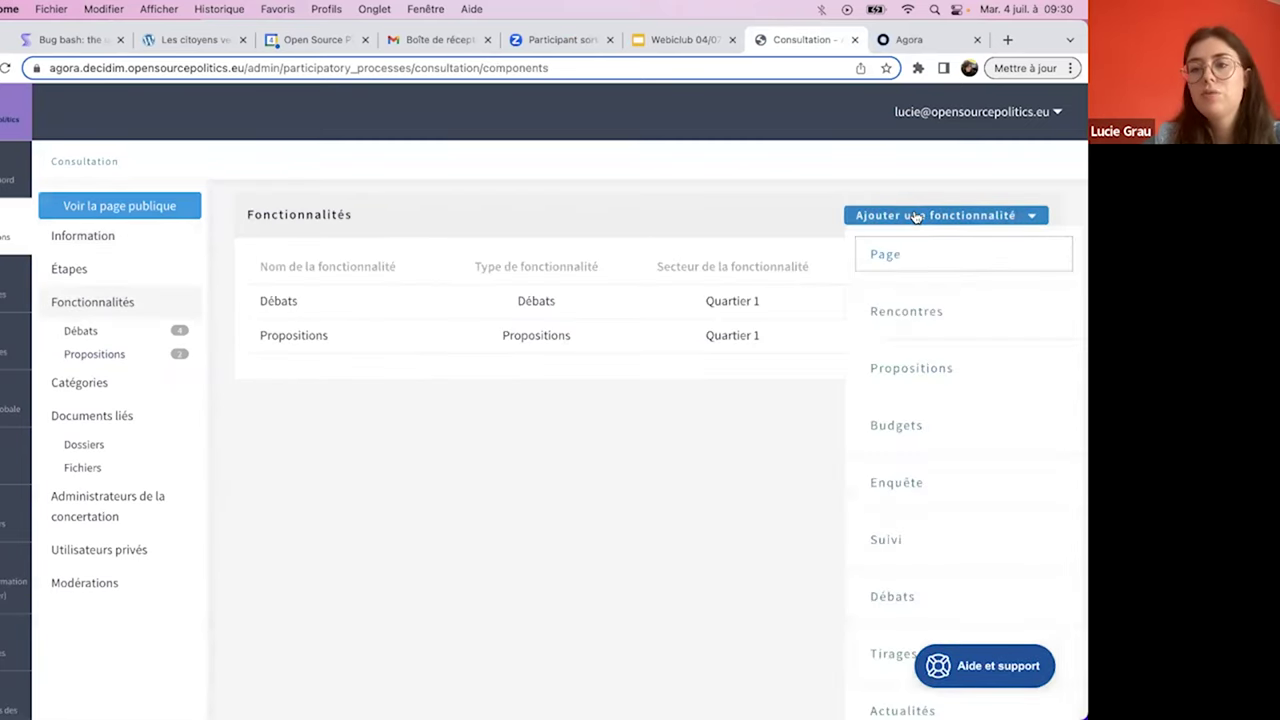
{"action": "left_click", "coordinate": [914, 315]}
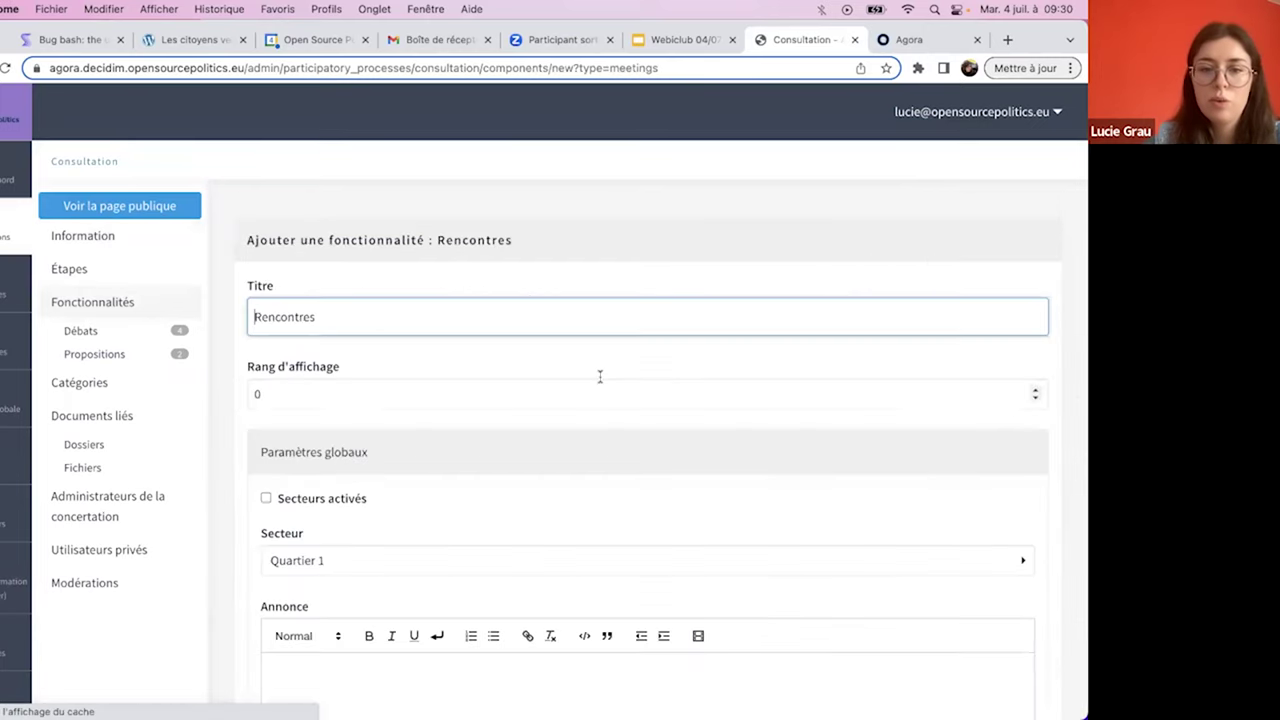
{"action": "scroll", "coordinate": [598, 378], "scroll_direction": "down", "scroll_amount": 10}
{"action": "scroll", "coordinate": [598, 380], "scroll_direction": "down", "scroll_amount": 5}
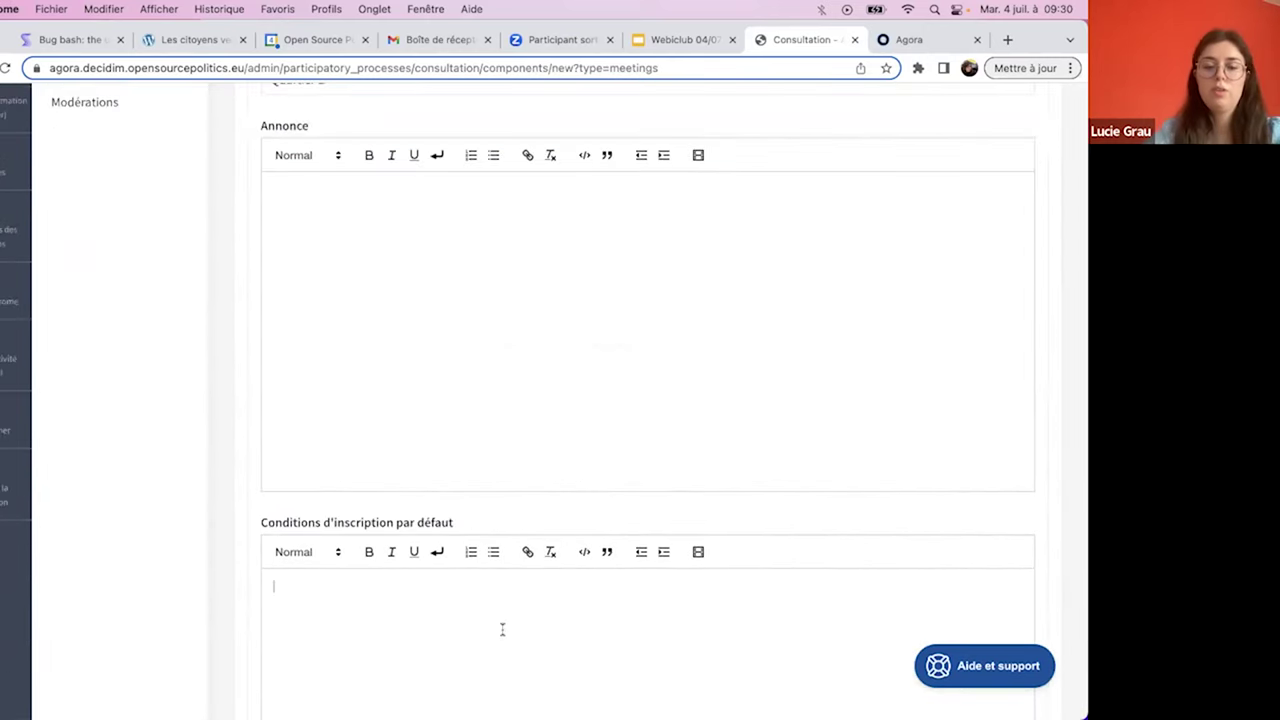
{"action": "scroll", "coordinate": [536, 511], "scroll_direction": "down", "scroll_amount": 9}
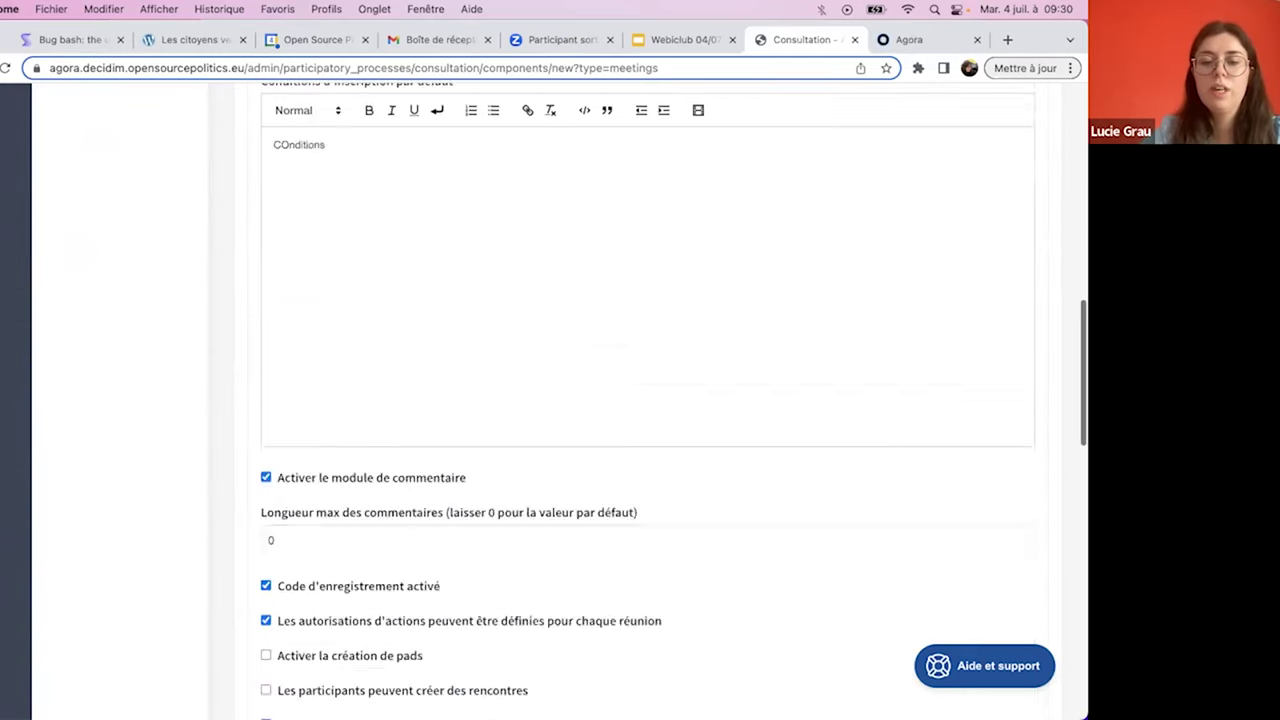
{"action": "scroll", "coordinate": [536, 511], "scroll_direction": "up", "scroll_amount": 1}
{"action": "scroll", "coordinate": [536, 511], "scroll_direction": "down", "scroll_amount": 2}
{"action": "scroll", "coordinate": [536, 511], "scroll_direction": "down", "scroll_amount": 7}
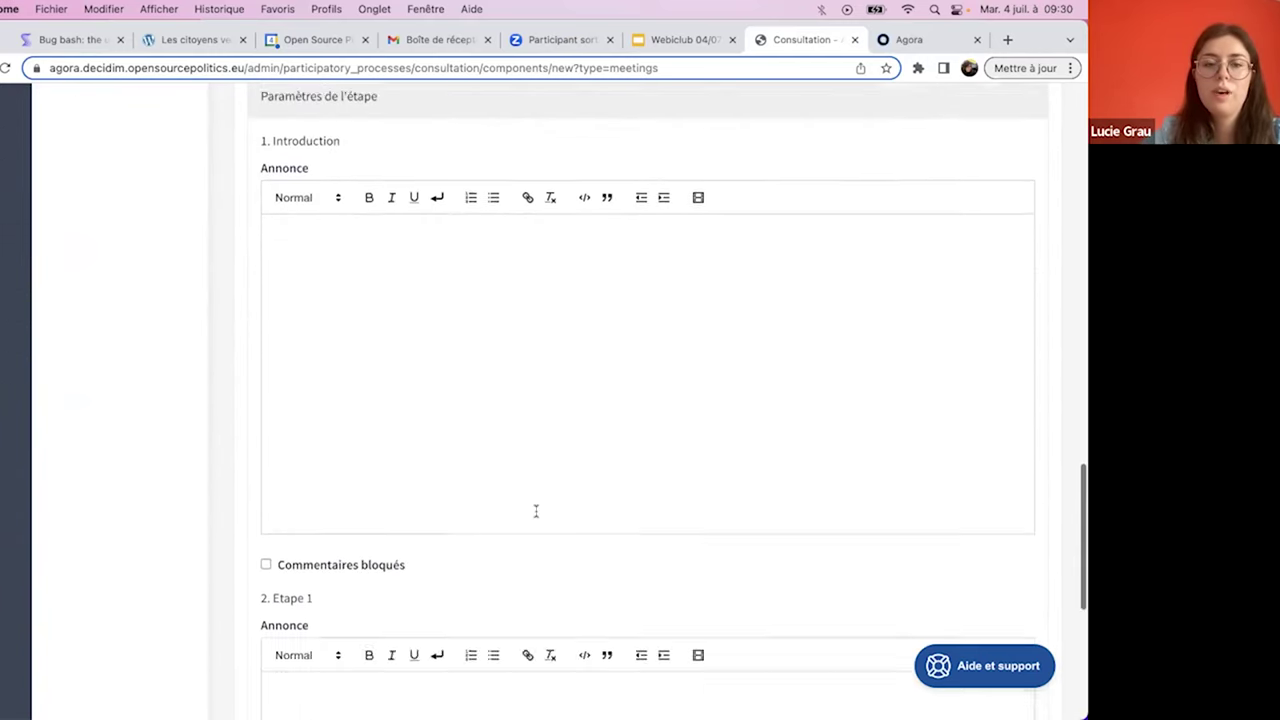
{"action": "left_click", "coordinate": [676, 688]}
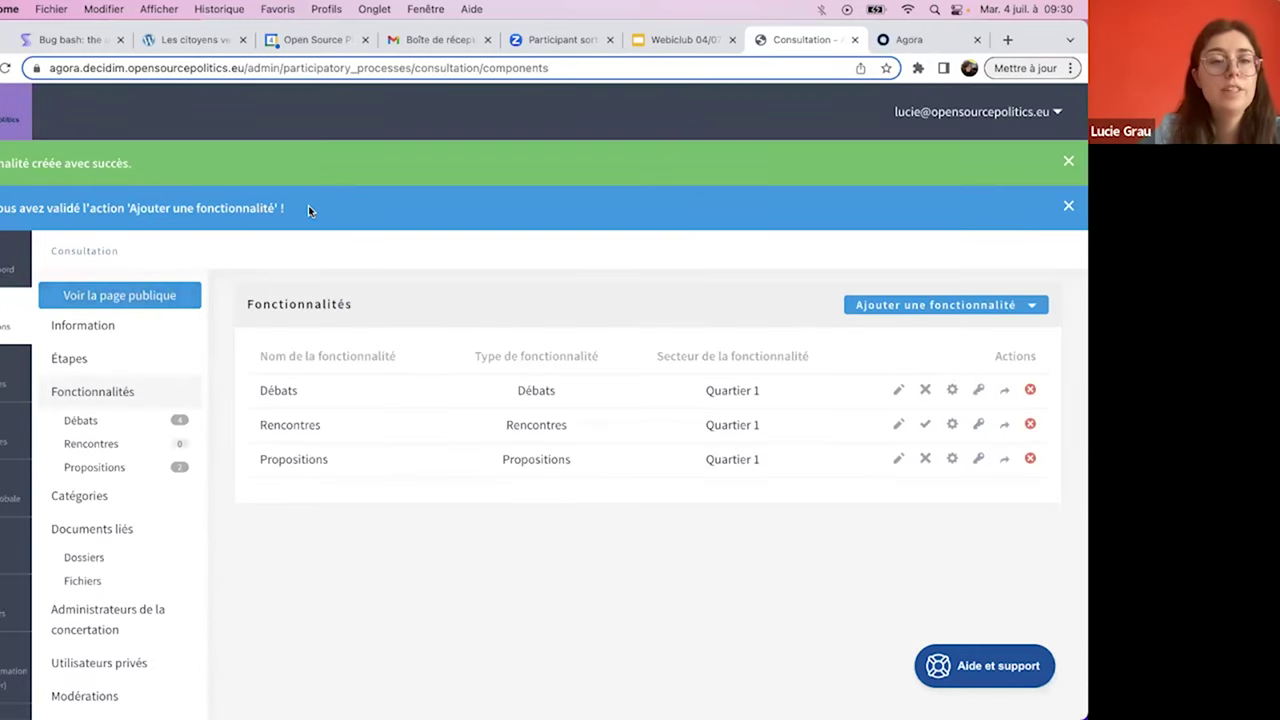
- Check that the participation assistant now shows 3/17 with 'Ajouter une fonctionnalité' ticked
{"action": "scroll", "coordinate": [143, 310], "scroll_direction": "down", "scroll_amount": 5}
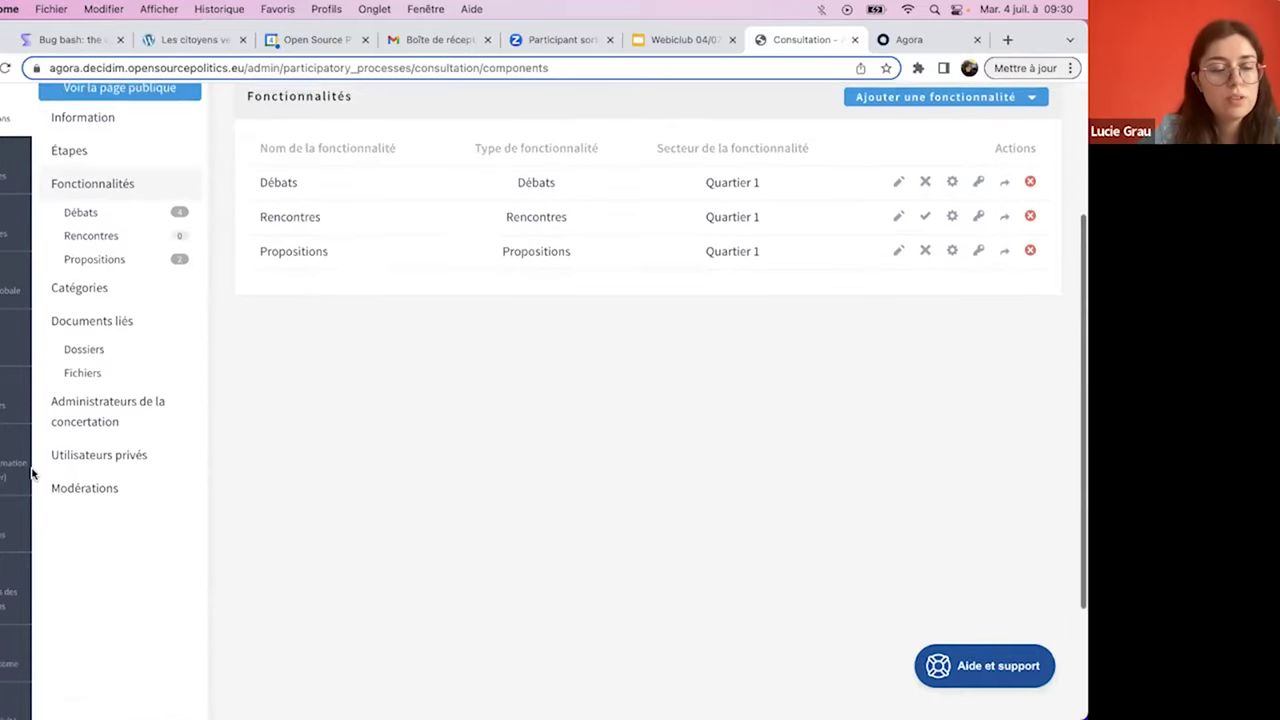
{"action": "scroll", "coordinate": [25, 540], "scroll_direction": "down", "scroll_amount": 3}
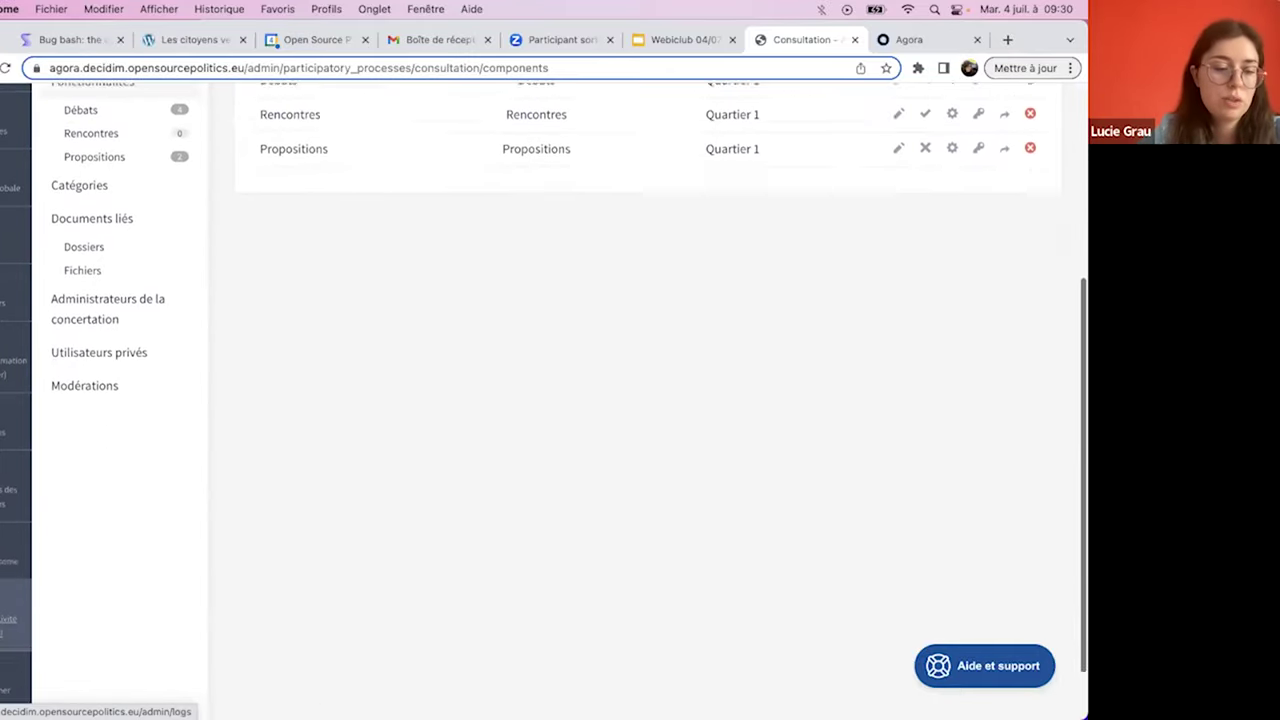
{"action": "left_click", "coordinate": [16, 660]}
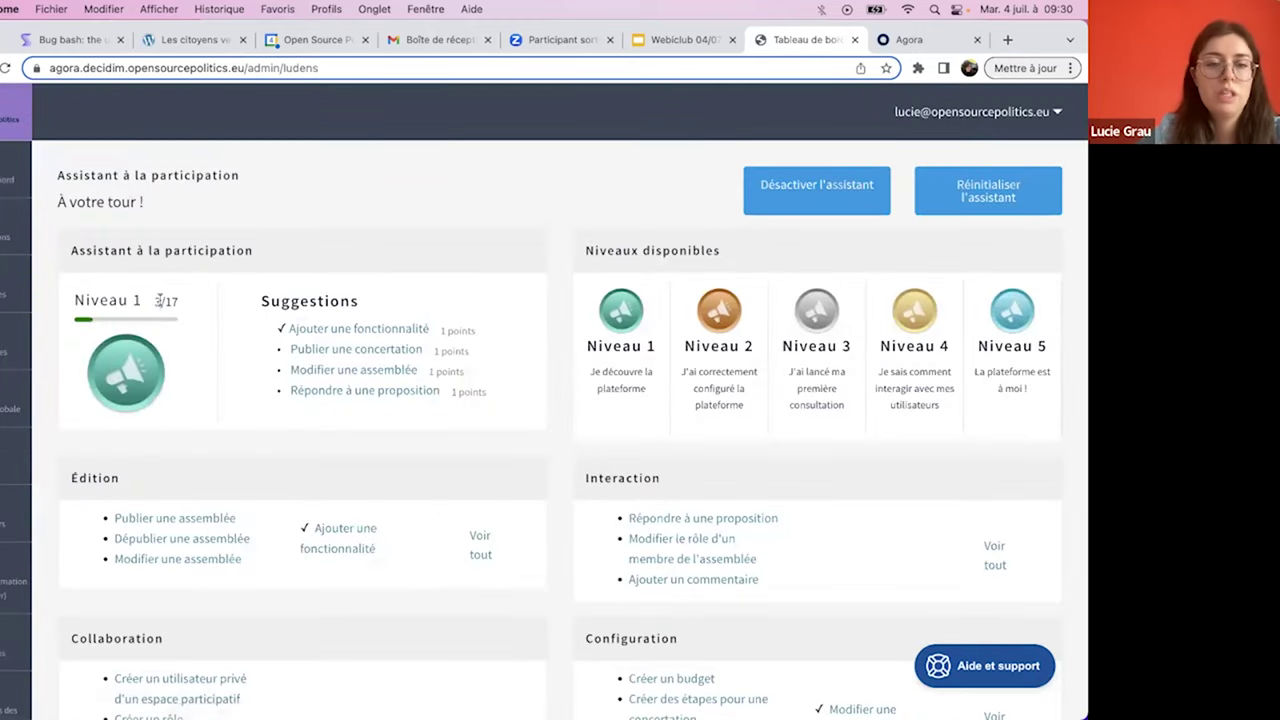
- Start a new Consultation meeting titled 'Nouvelle rencontre Decidim', reusing the title as description
{"action": "left_click", "coordinate": [16, 230]}
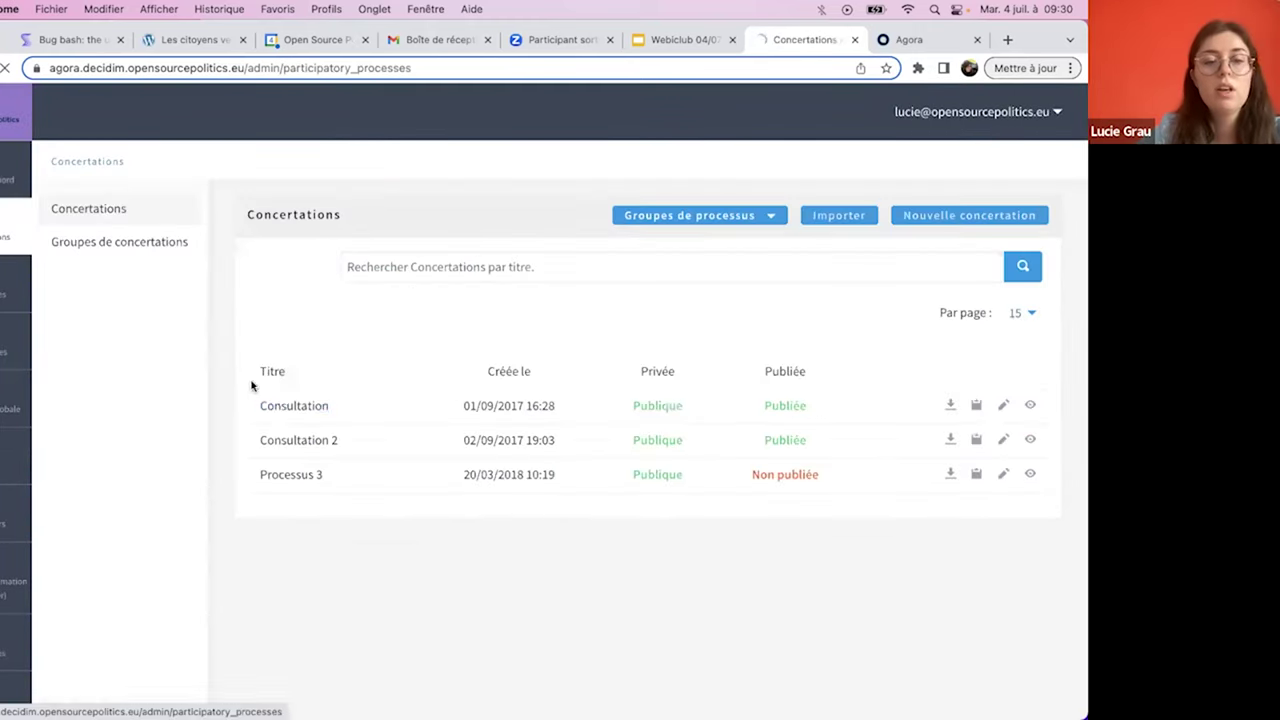
{"action": "left_click", "coordinate": [283, 405]}
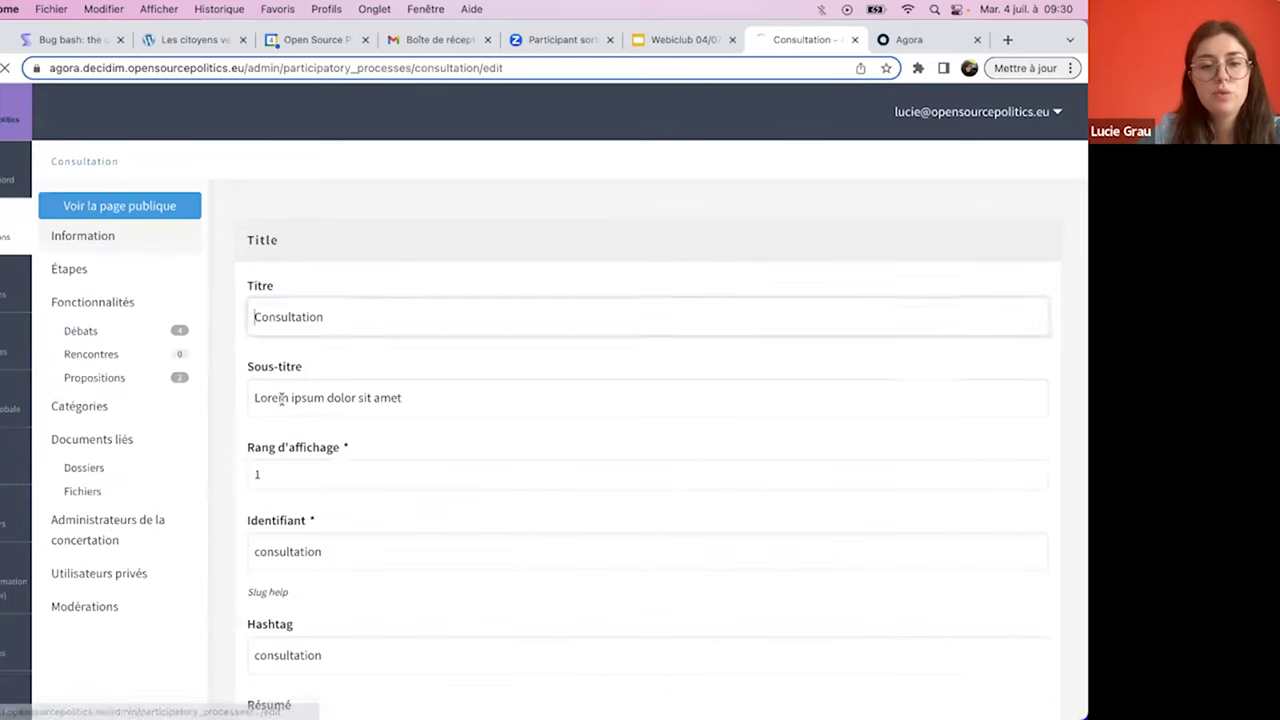
{"action": "left_click", "coordinate": [91, 356]}
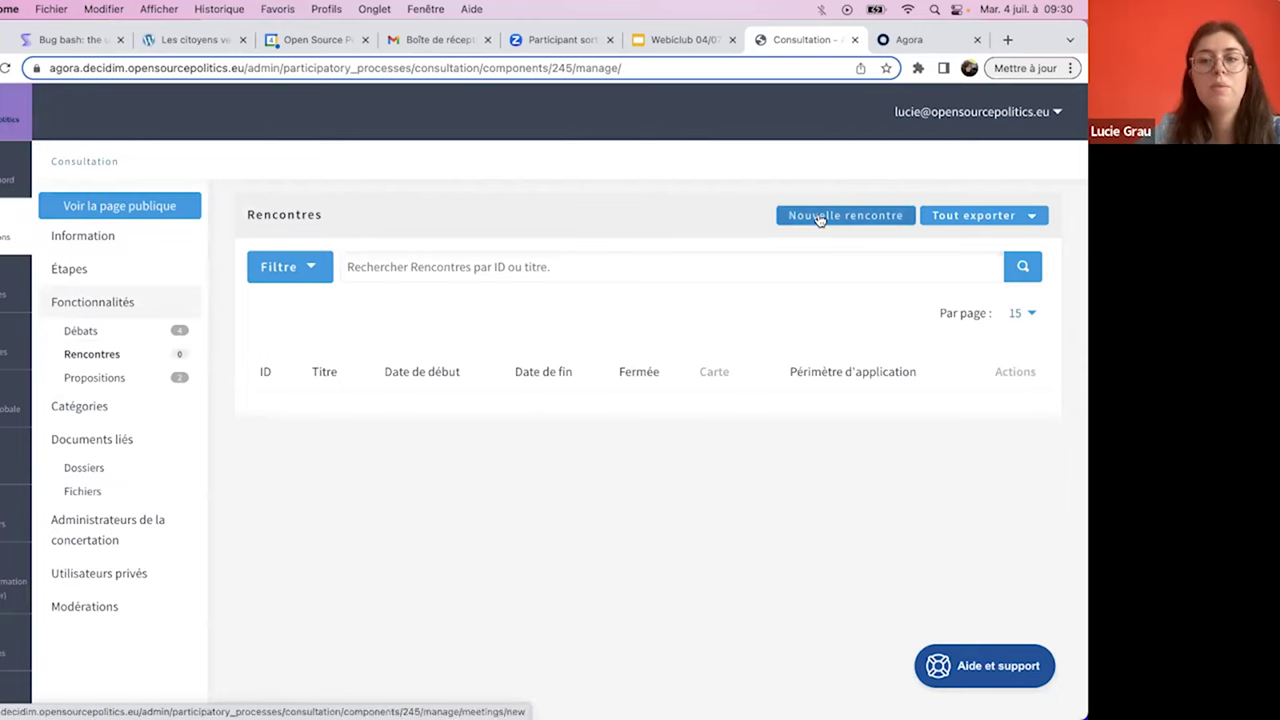
{"action": "left_click", "coordinate": [819, 219]}
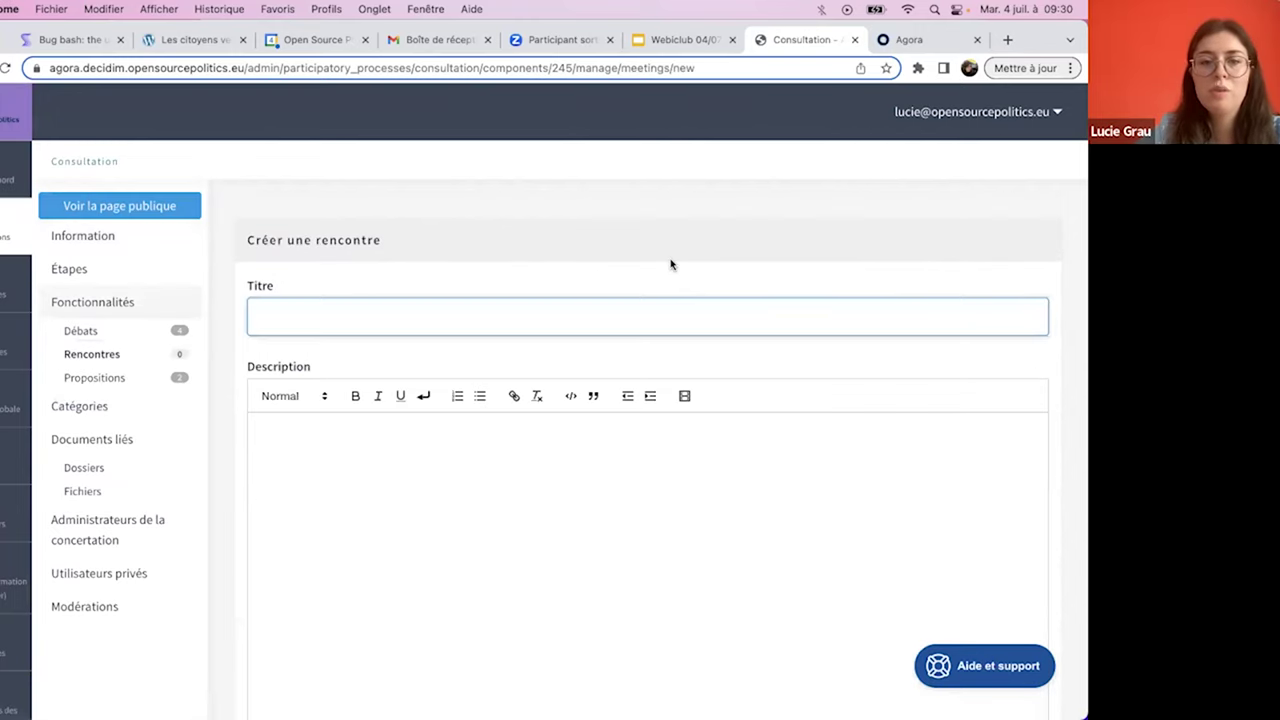
{"action": "type", "text": "Nouvll"}
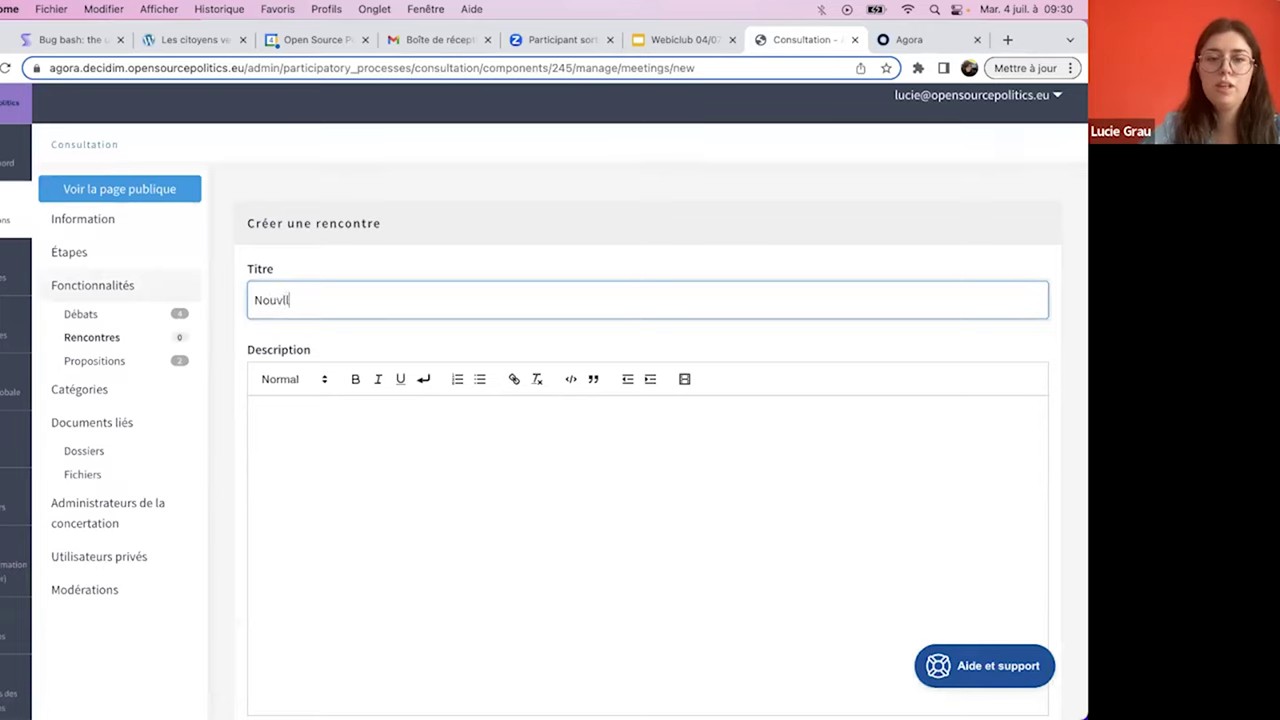
{"action": "key", "text": "BackSpace"}
{"action": "key", "text": "BackSpace"}
{"action": "type", "text": "elle rencontre Decidim"}
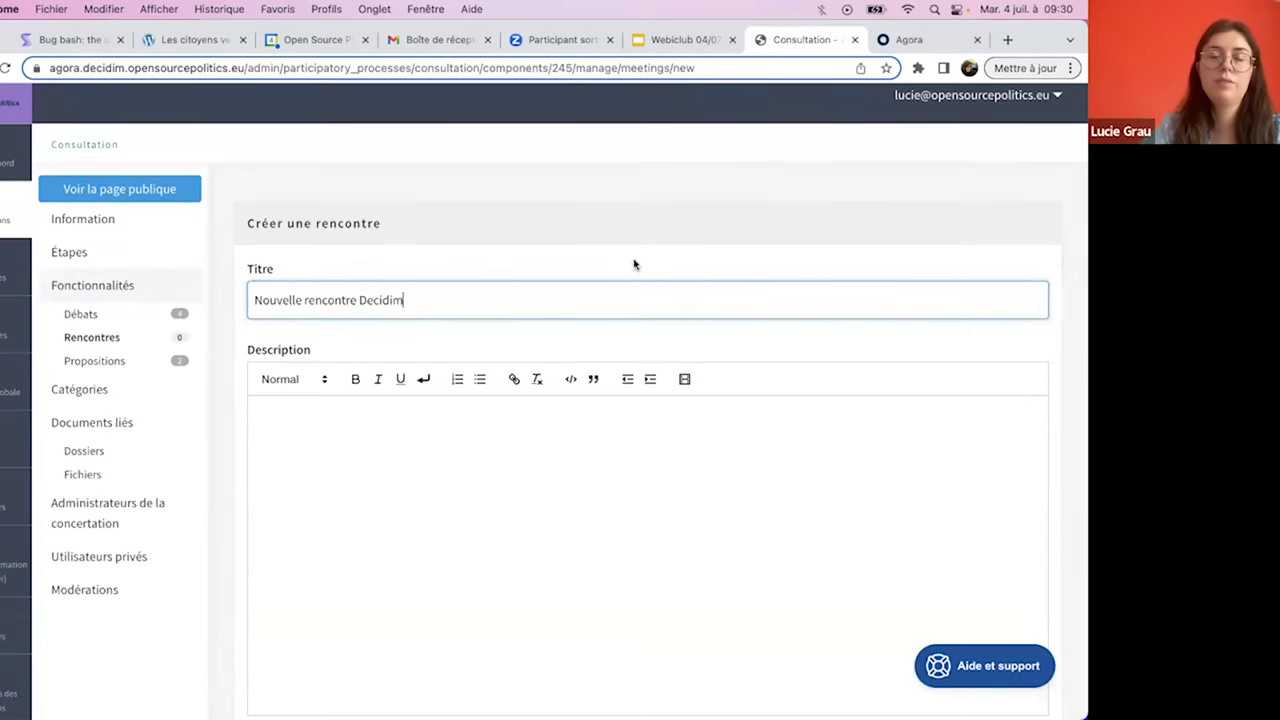
{"action": "key", "text": "super+a"}
{"action": "key", "text": "super+c"}
{"action": "left_click", "coordinate": [517, 563]}
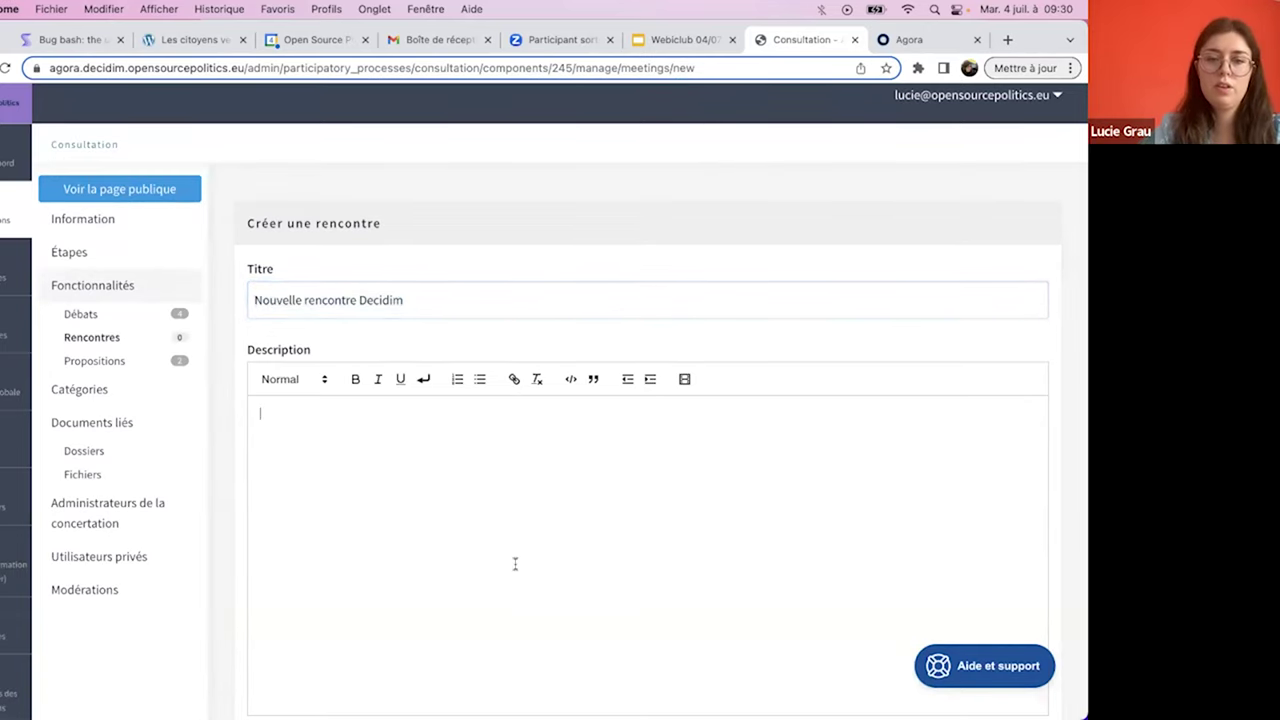
{"action": "key", "text": "super+v"}
- Schedule the meeting from 3 July 2023 00:00 to 18 July 2023 09:45
{"action": "scroll", "coordinate": [516, 567], "scroll_direction": "down", "scroll_amount": 10}
{"action": "scroll", "coordinate": [516, 567], "scroll_direction": "up", "scroll_amount": 2}
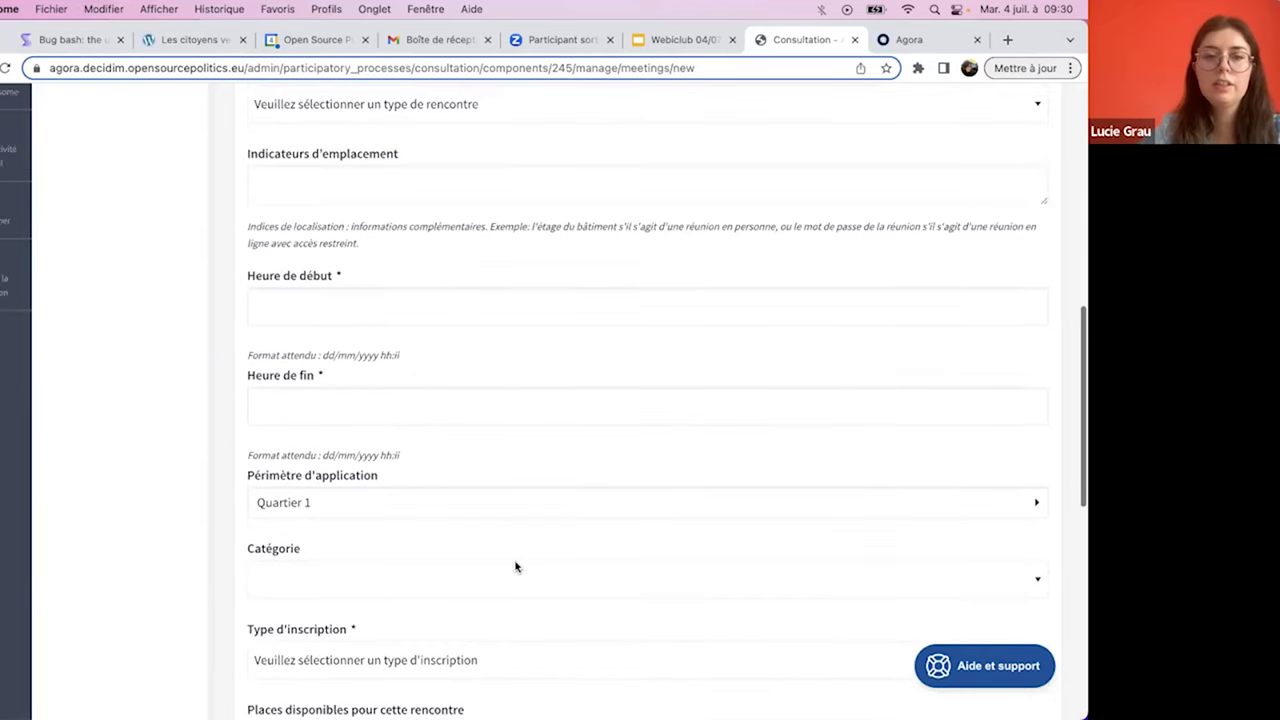
{"action": "left_click", "coordinate": [347, 311]}
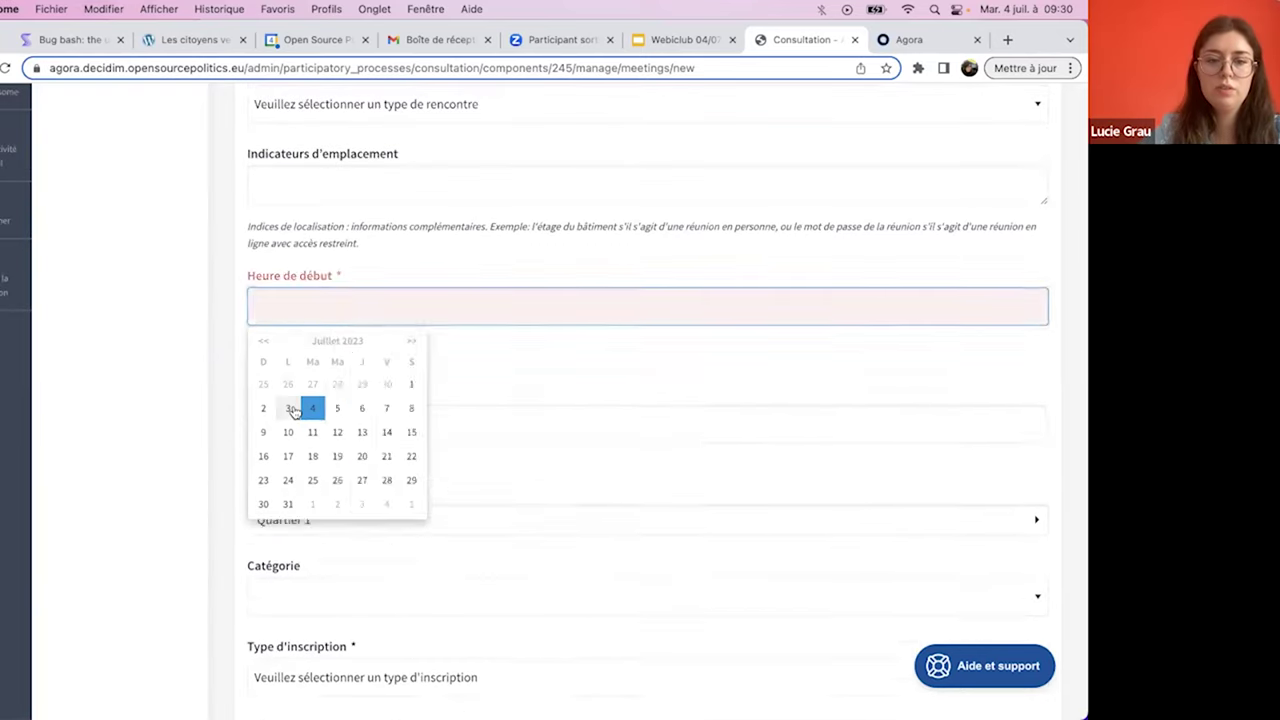
{"action": "left_click", "coordinate": [286, 402]}
{"action": "left_click", "coordinate": [282, 398]}
{"action": "left_click", "coordinate": [277, 403]}
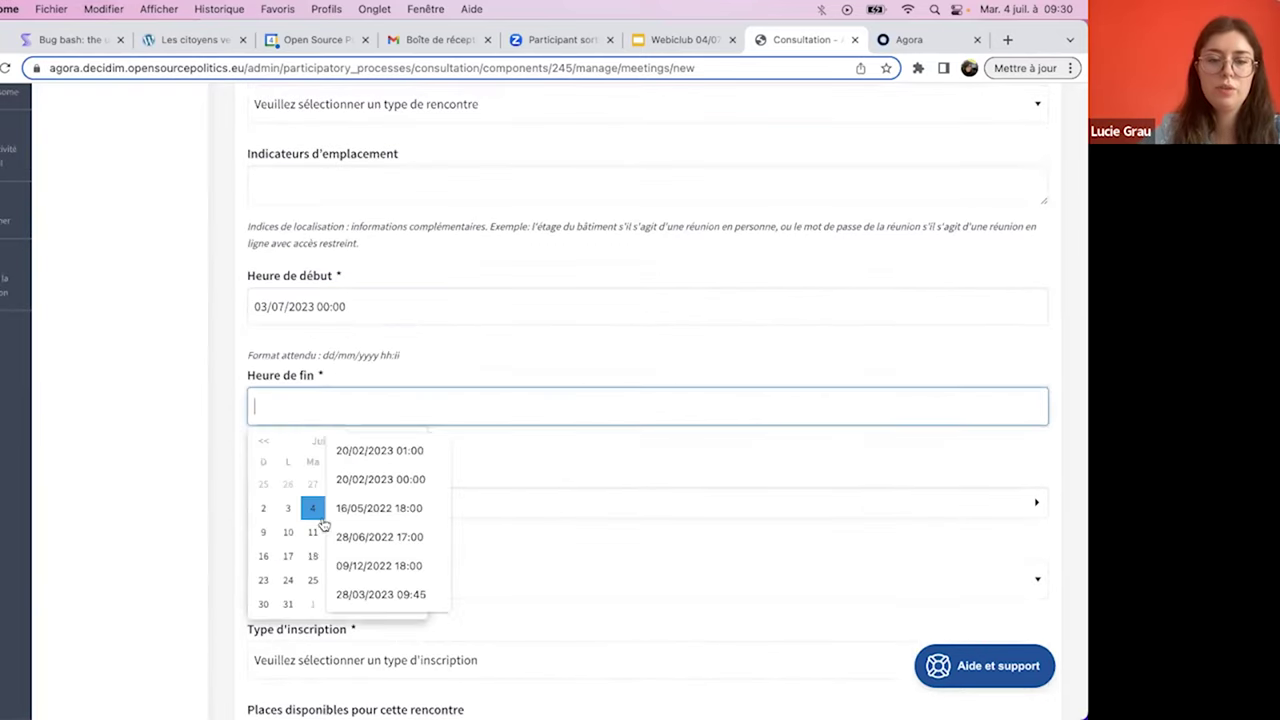
{"action": "left_click", "coordinate": [312, 556]}
{"action": "left_click", "coordinate": [312, 566]}
{"action": "left_click", "coordinate": [310, 569]}
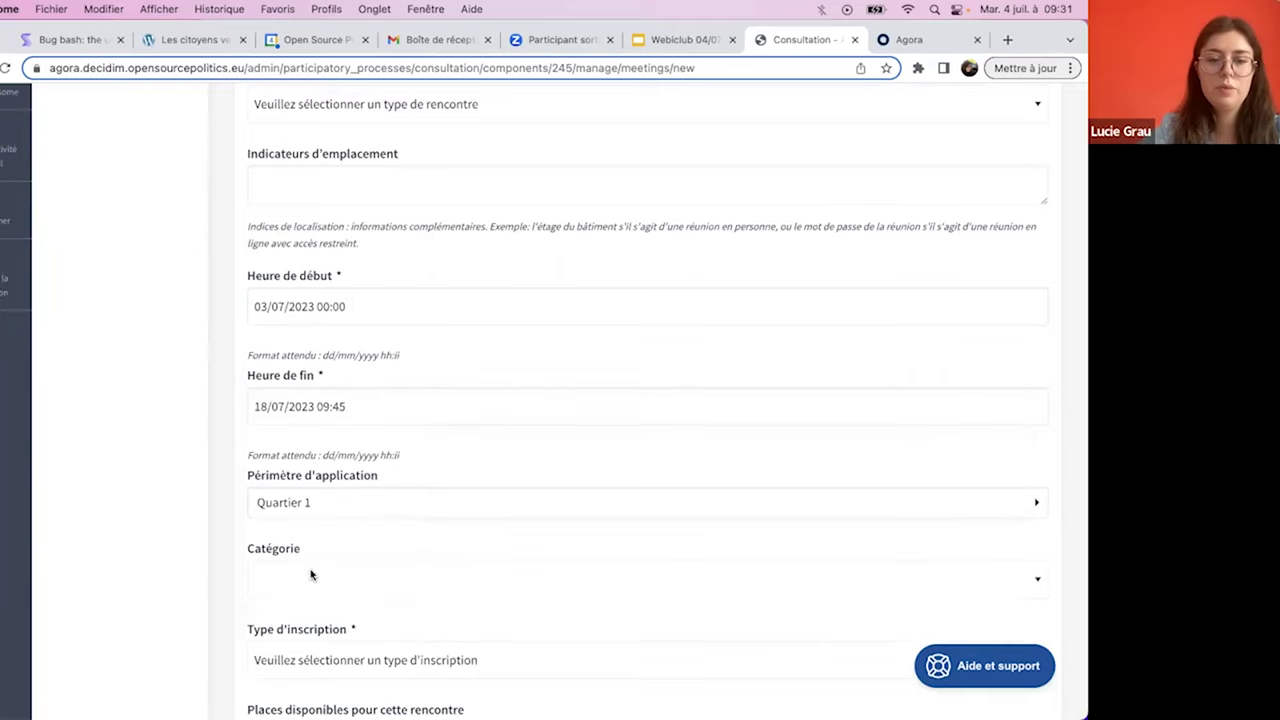
{"action": "scroll", "coordinate": [467, 380], "scroll_direction": "up", "scroll_amount": 2}
{"action": "scroll", "coordinate": [467, 380], "scroll_direction": "up", "scroll_amount": 2}
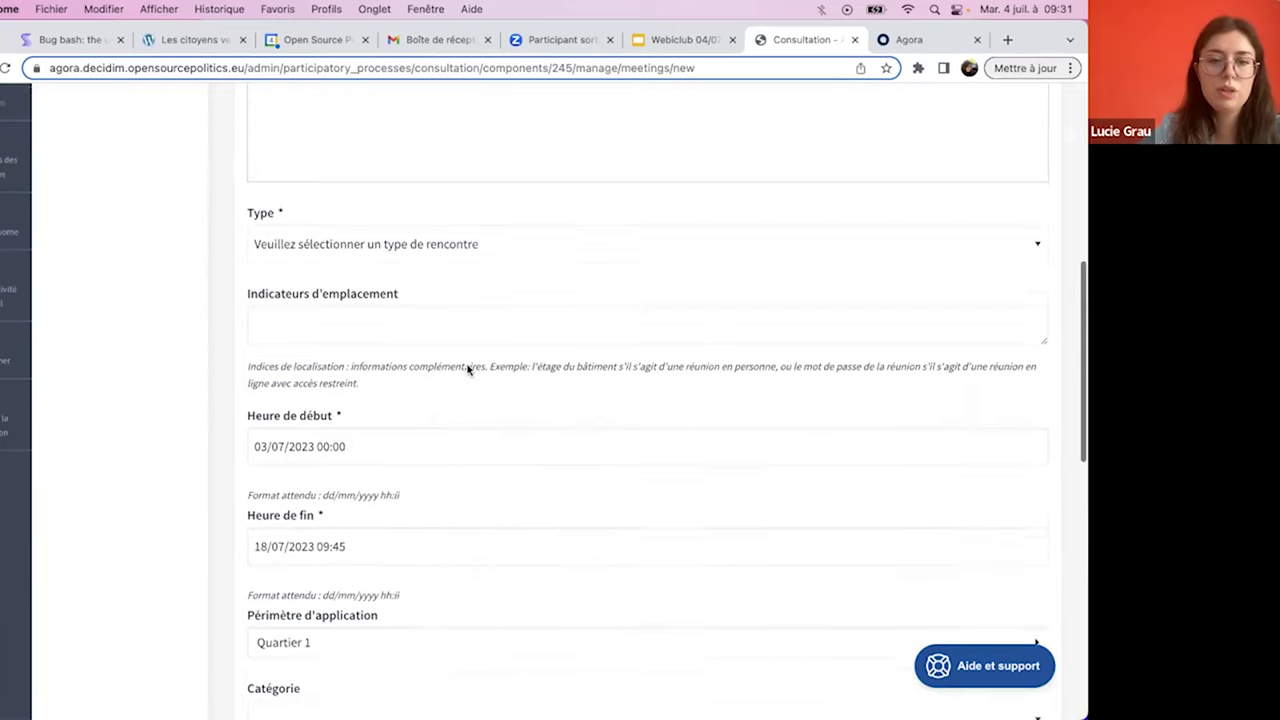
{"action": "left_click", "coordinate": [422, 266]}
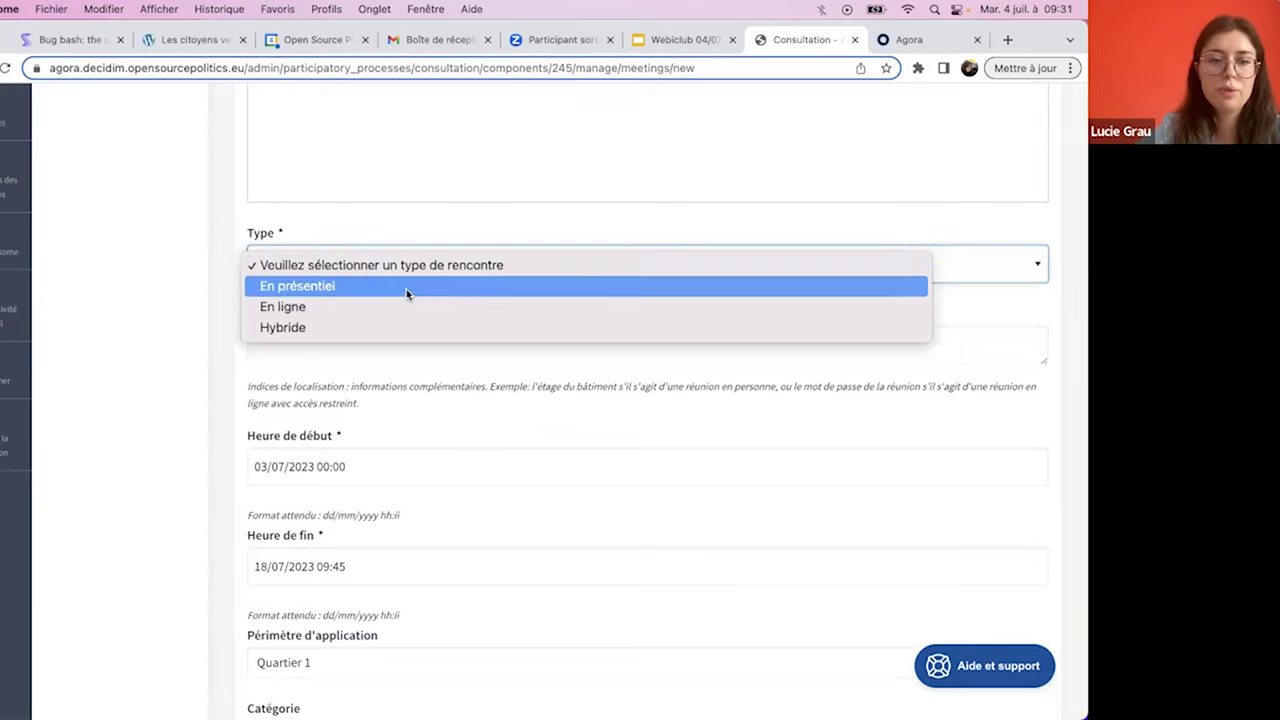
{"action": "left_click", "coordinate": [382, 288]}
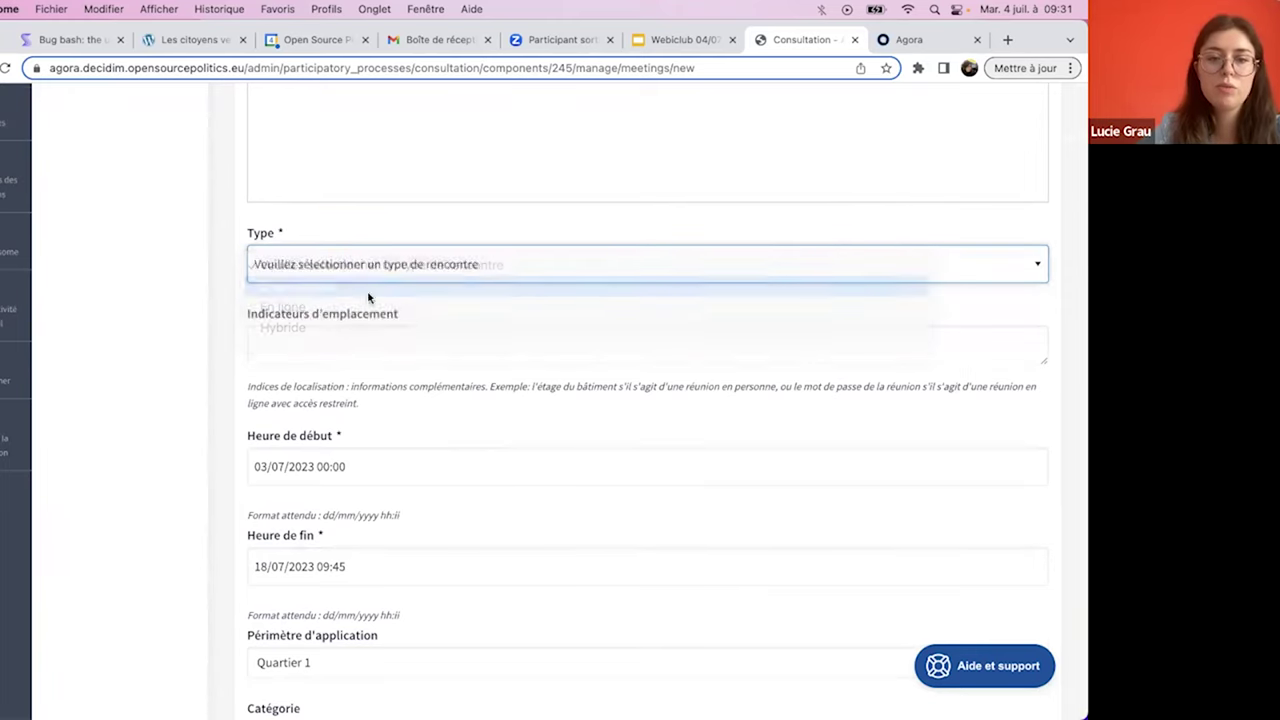
{"action": "left_click", "coordinate": [321, 339]}
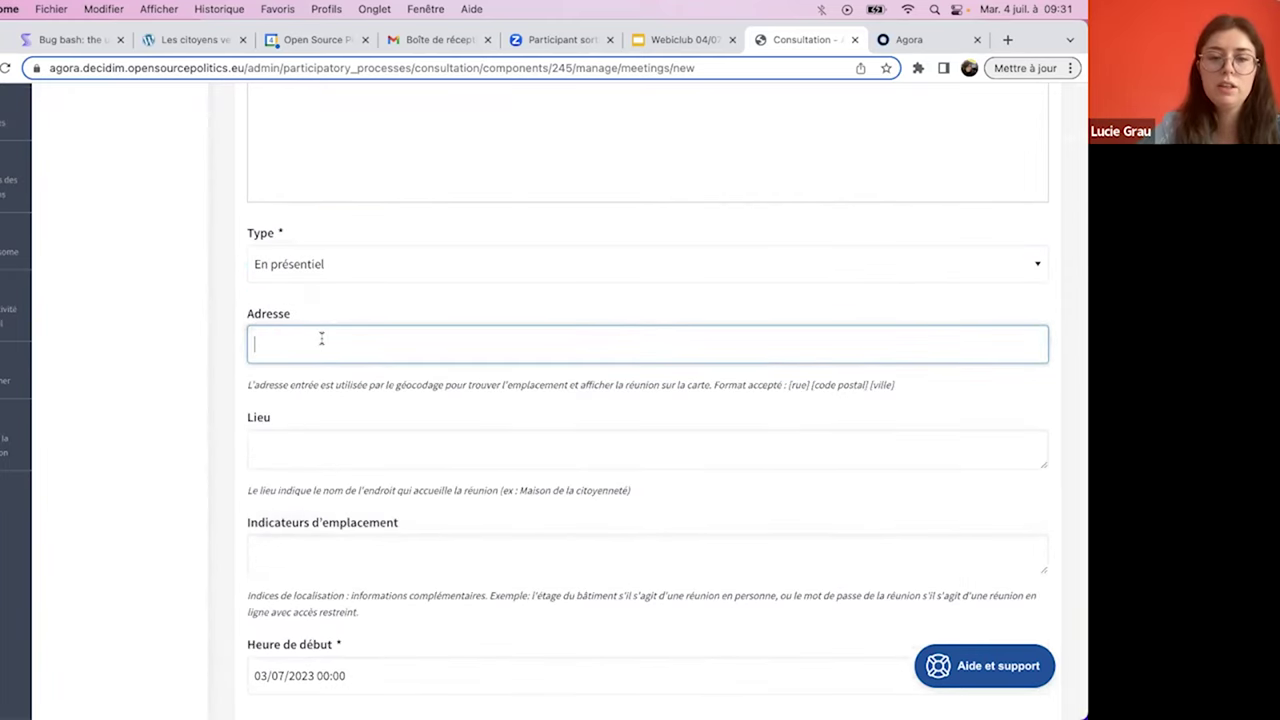
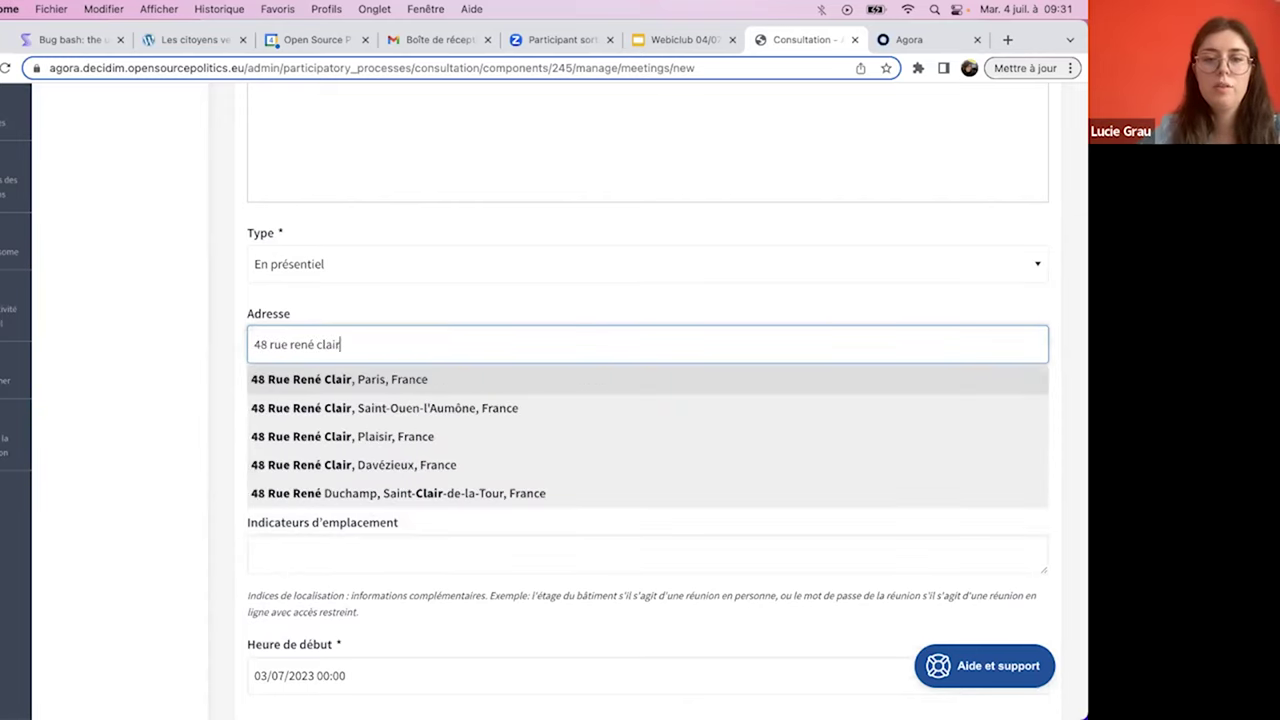
{"action": "left_click", "coordinate": [286, 378]}
{"action": "left_click", "coordinate": [281, 450]}
{"action": "type", "text": "OSP"}
- Add location hints 'OSP', disable registration, create the meeting, and check the assistant shows 4/17
{"action": "scroll", "coordinate": [281, 450], "scroll_direction": "down", "scroll_amount": 5}
{"action": "left_click", "coordinate": [302, 328]}
{"action": "type", "text": "OSP"}
{"action": "scroll", "coordinate": [303, 331], "scroll_direction": "down", "scroll_amount": 5}
{"action": "scroll", "coordinate": [303, 331], "scroll_direction": "down", "scroll_amount": 4}
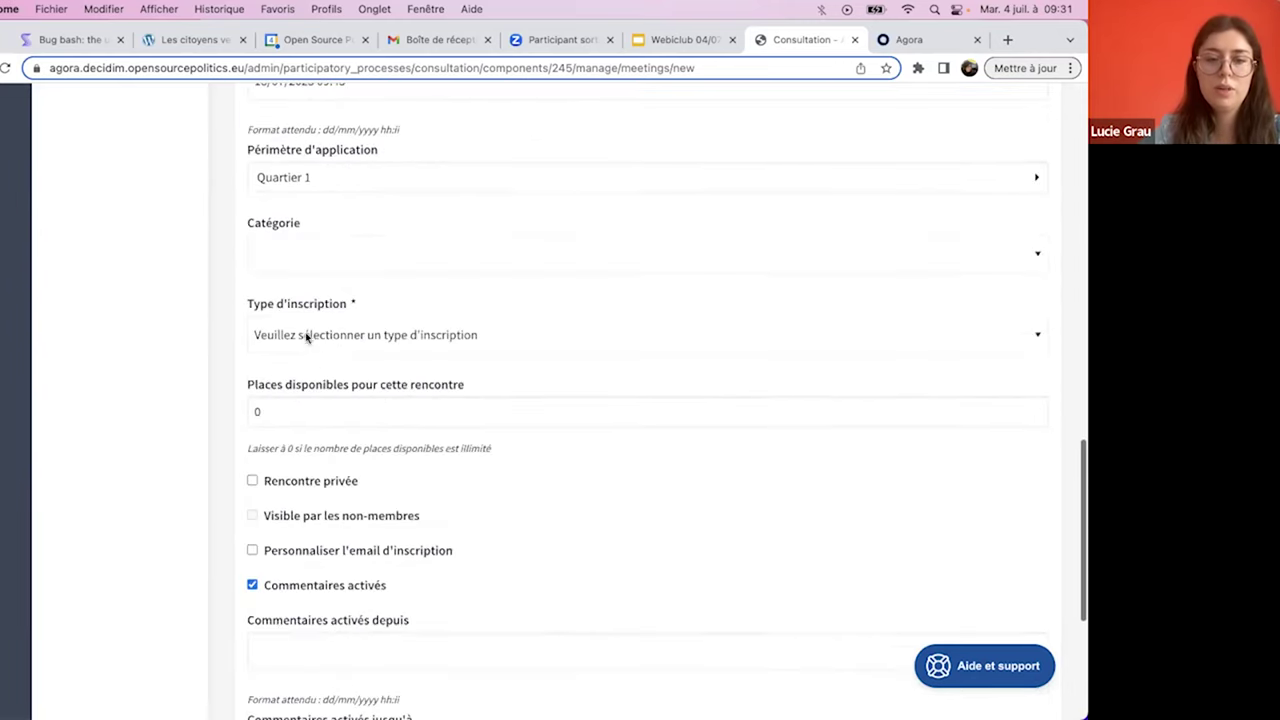
{"action": "left_click", "coordinate": [320, 335]}
{"action": "left_click", "coordinate": [323, 358]}
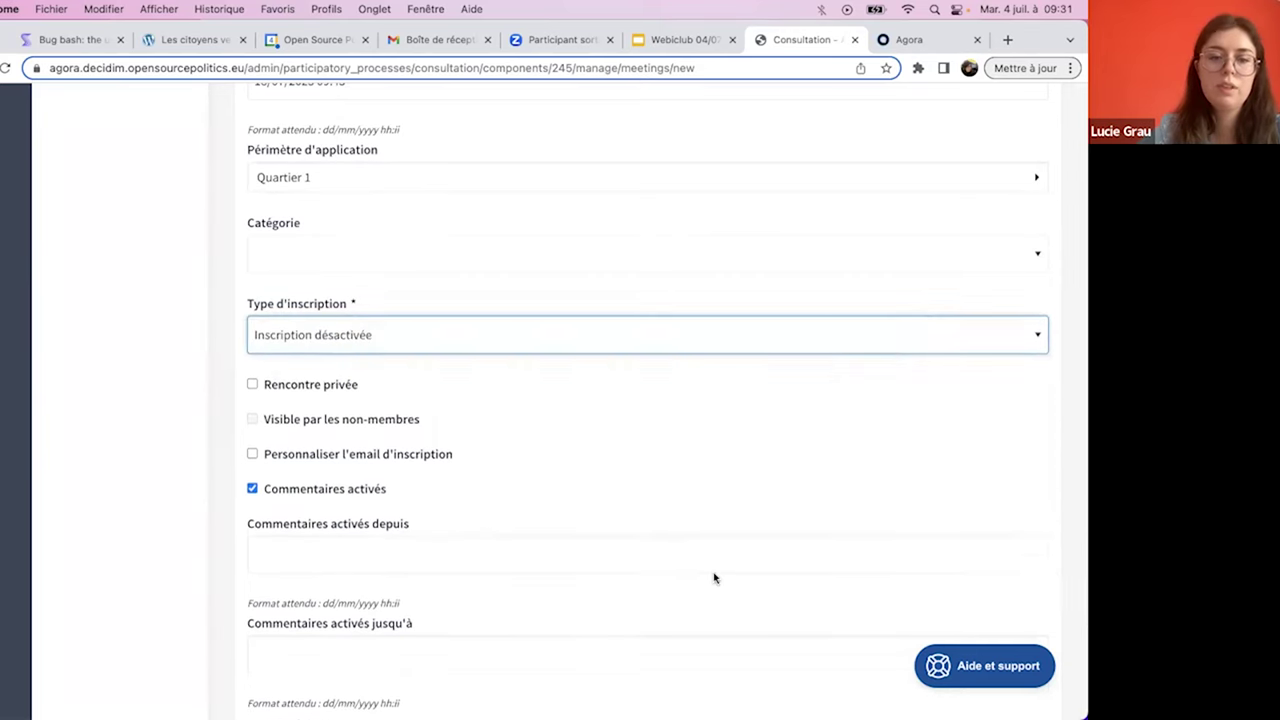
{"action": "scroll", "coordinate": [714, 576], "scroll_direction": "down", "scroll_amount": 5}
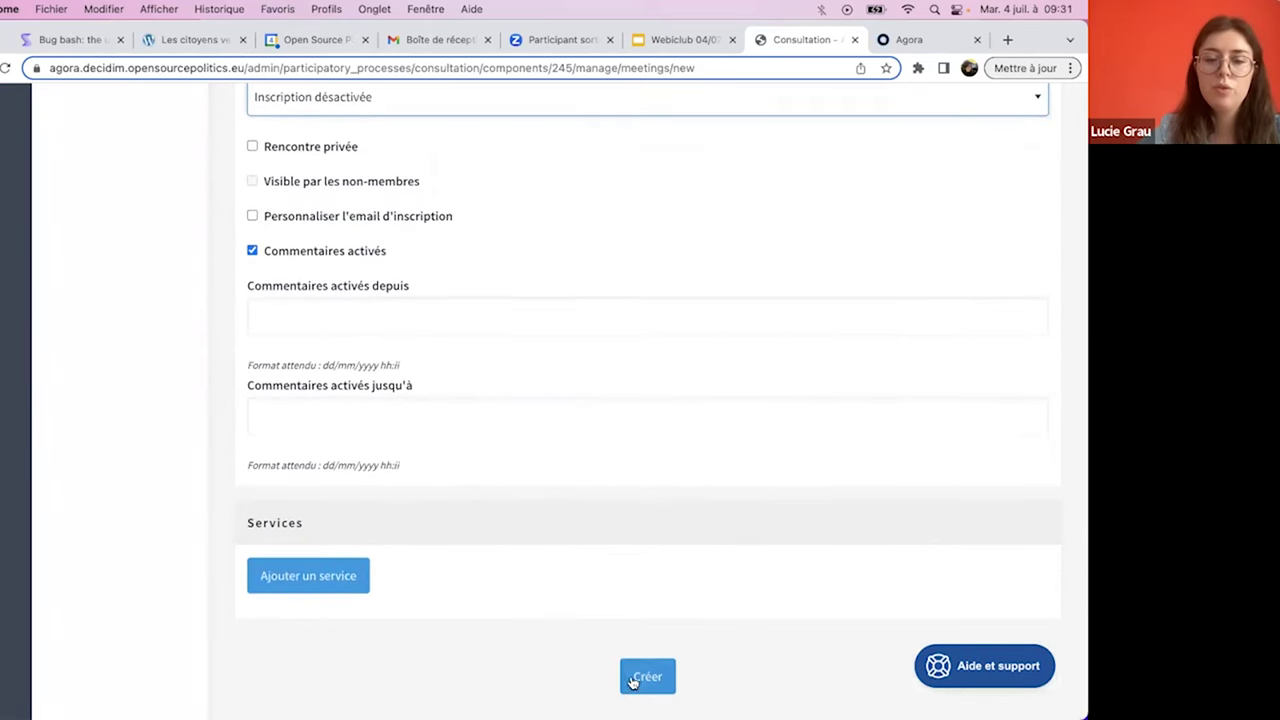
{"action": "left_click", "coordinate": [636, 678]}
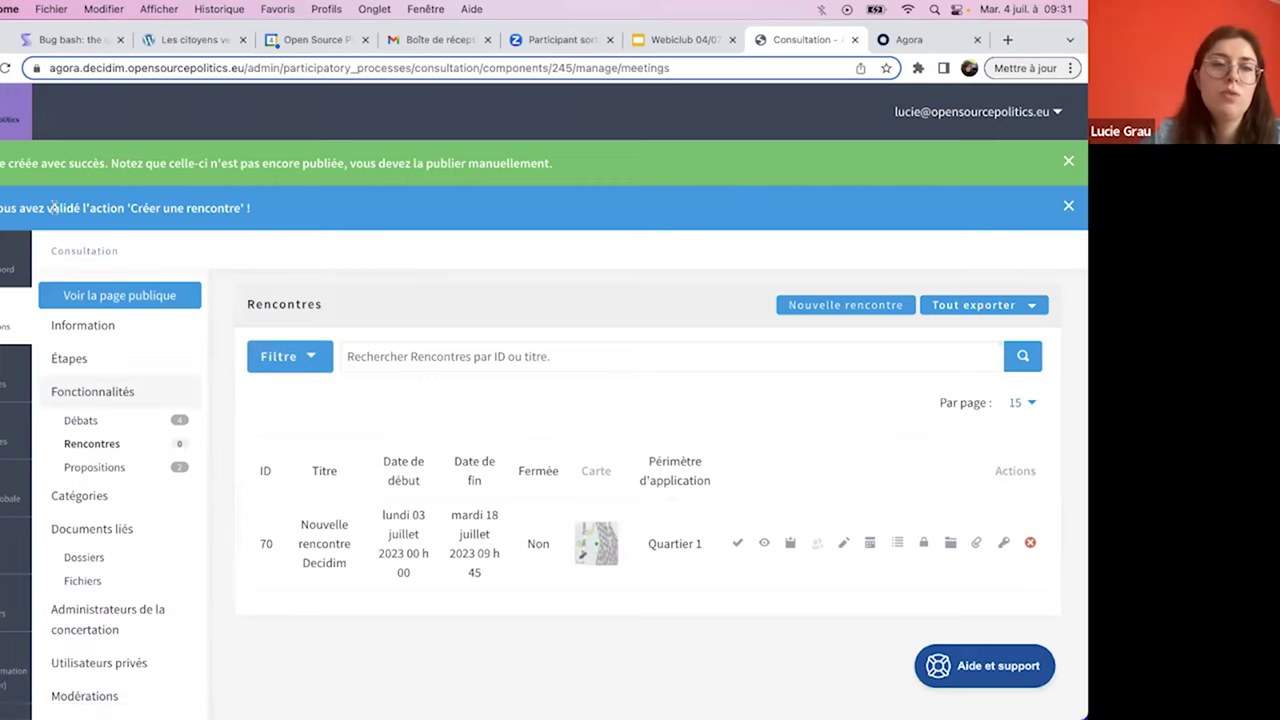
{"action": "scroll", "coordinate": [92, 221], "scroll_direction": "down", "scroll_amount": 5}
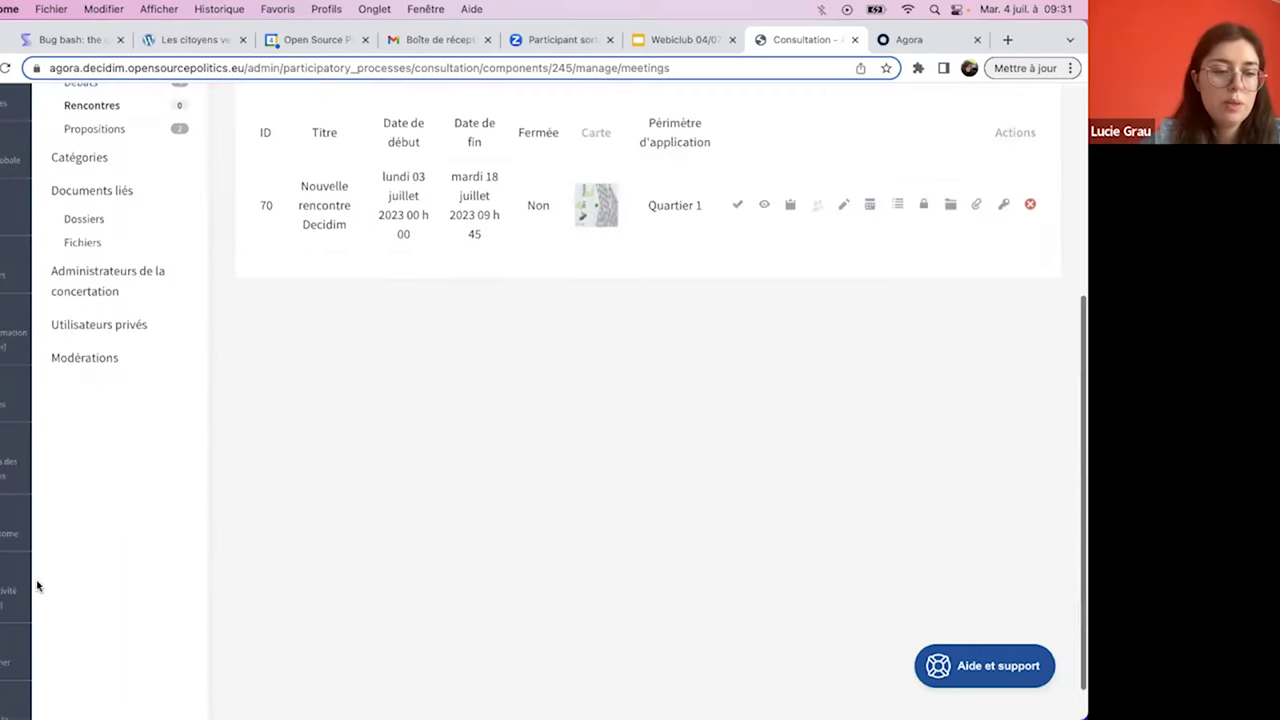
{"action": "left_click", "coordinate": [30, 662]}
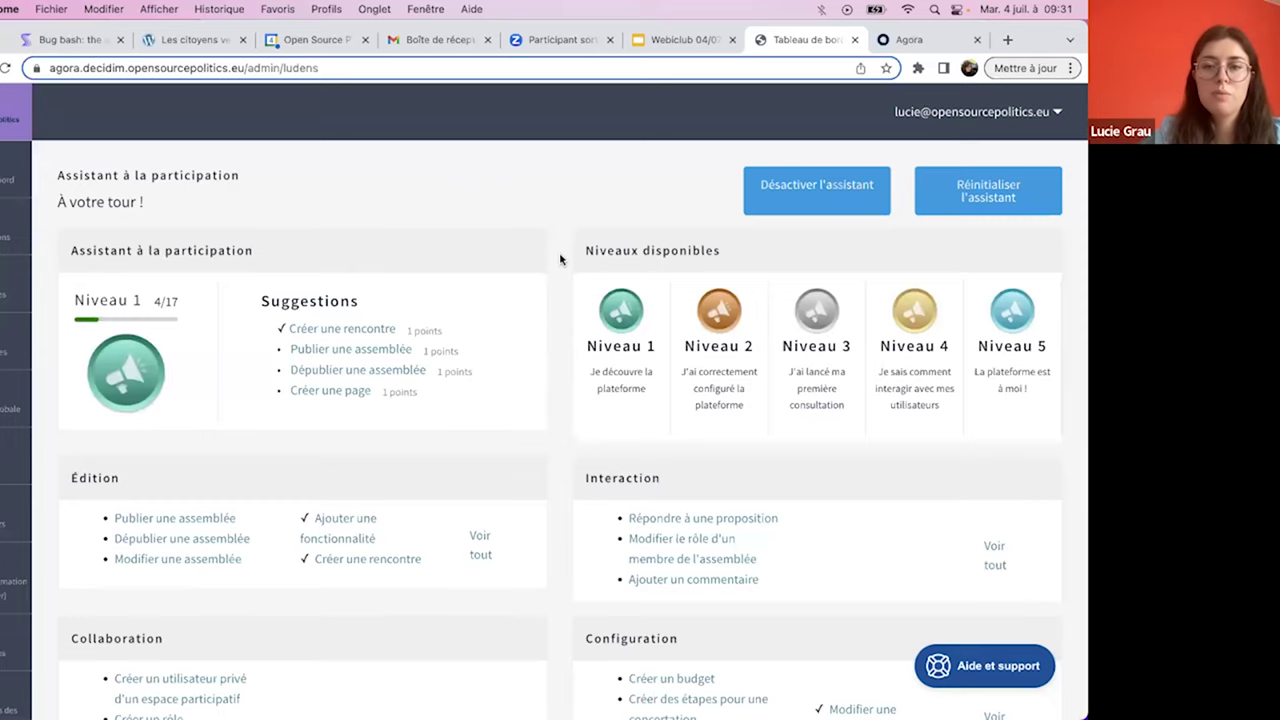
- Scroll through the assistant's levels and action categories, then bring up the Webiclub 04/07 slides
{"action": "scroll", "coordinate": [560, 258], "scroll_direction": "down", "scroll_amount": 2}
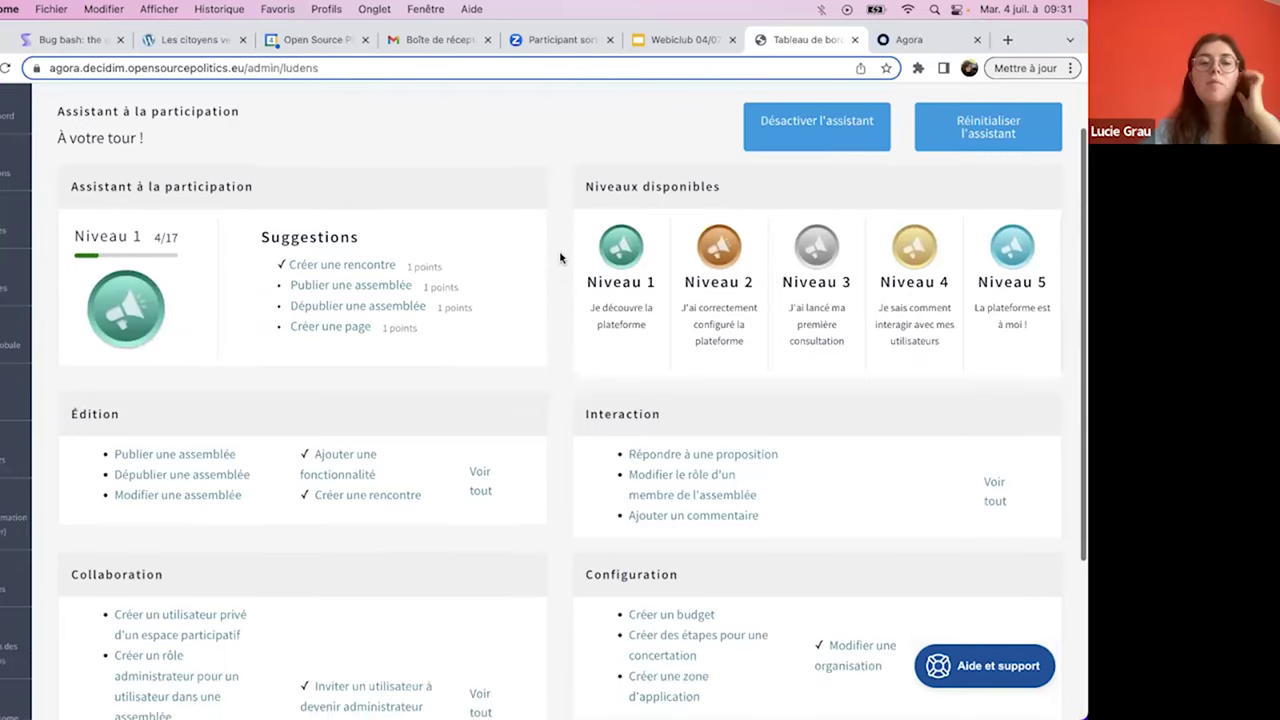
{"action": "scroll", "coordinate": [560, 258], "scroll_direction": "down", "scroll_amount": 2}
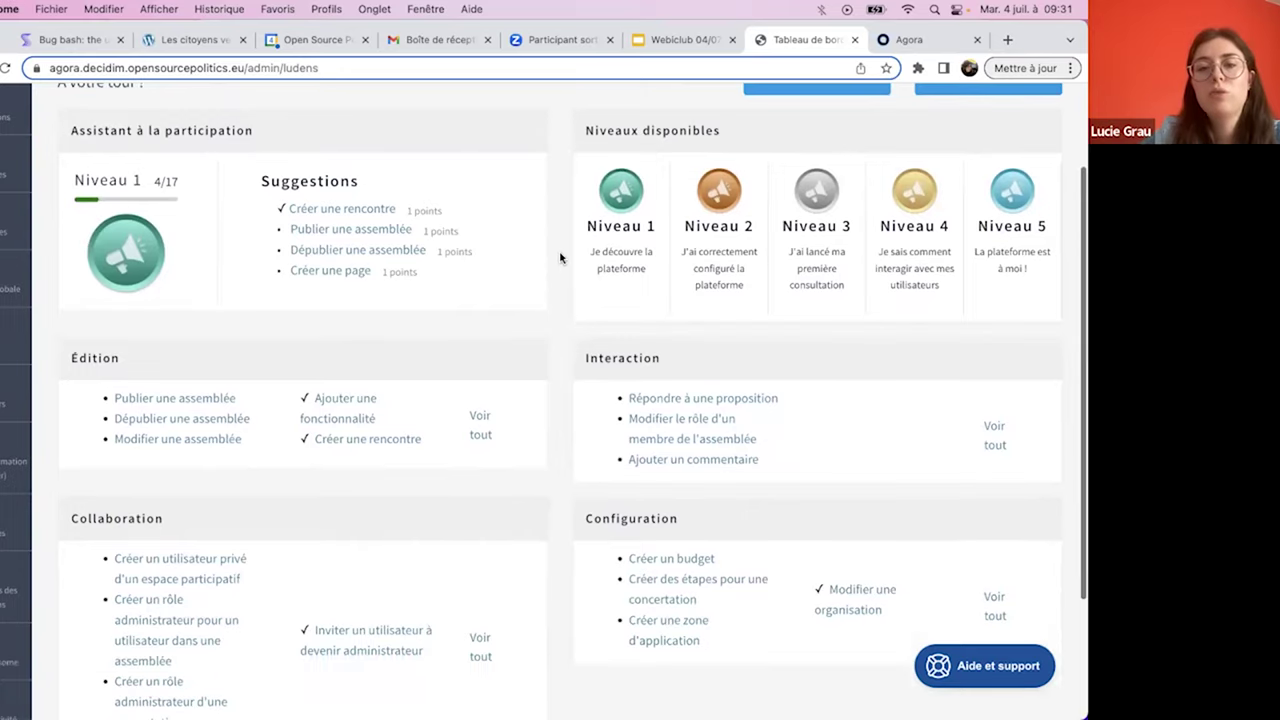
{"action": "scroll", "coordinate": [560, 258], "scroll_direction": "down", "scroll_amount": 1}
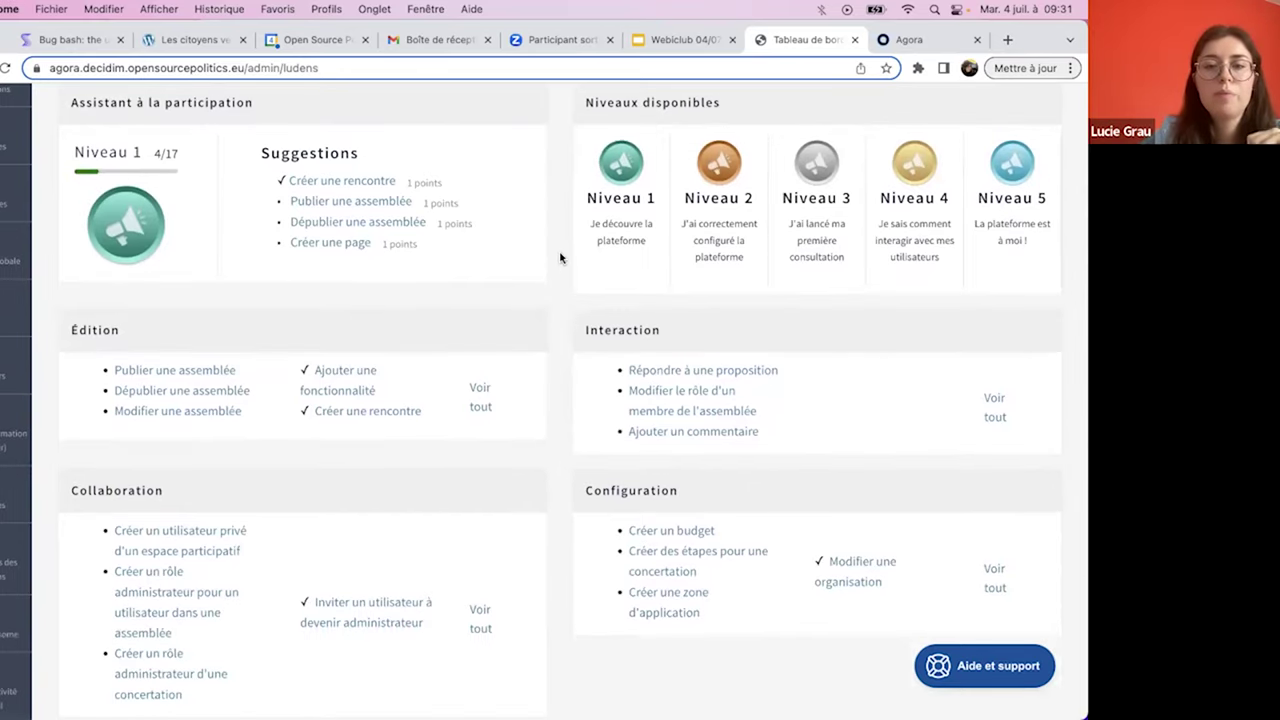
{"action": "scroll", "coordinate": [560, 258], "scroll_direction": "down", "scroll_amount": 2}
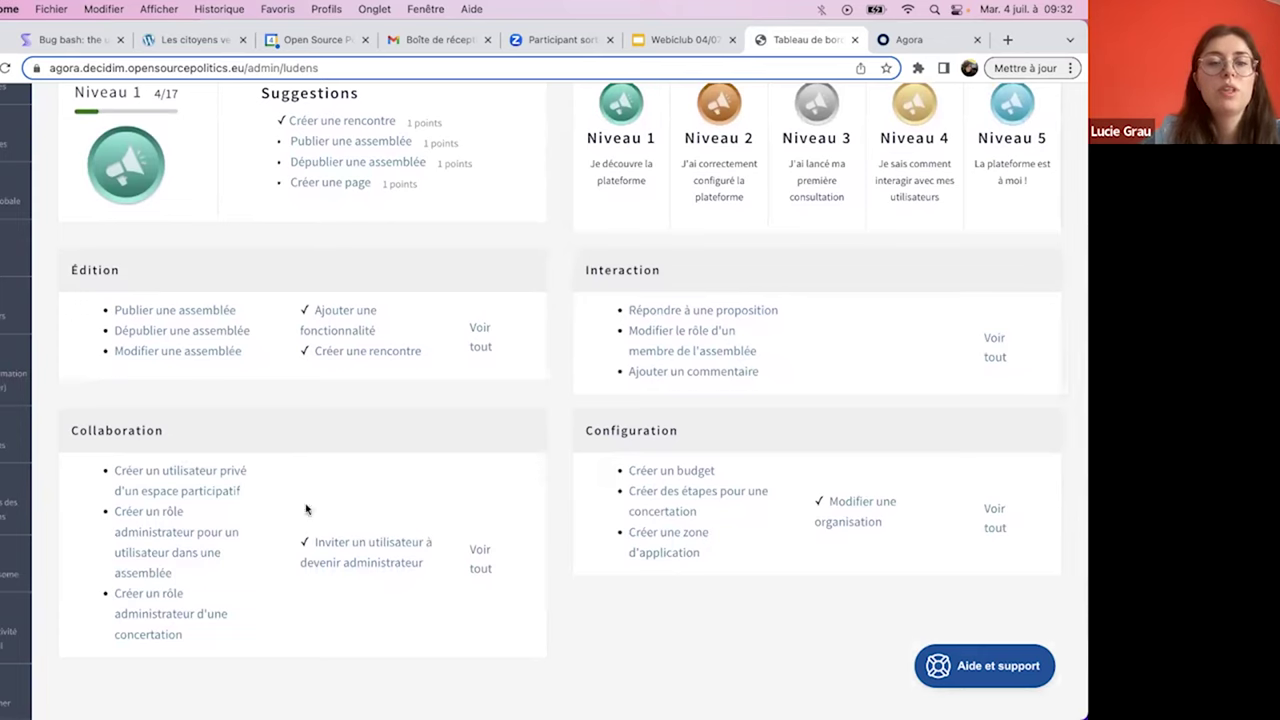
{"action": "scroll", "coordinate": [200, 513], "scroll_direction": "down", "scroll_amount": 3}
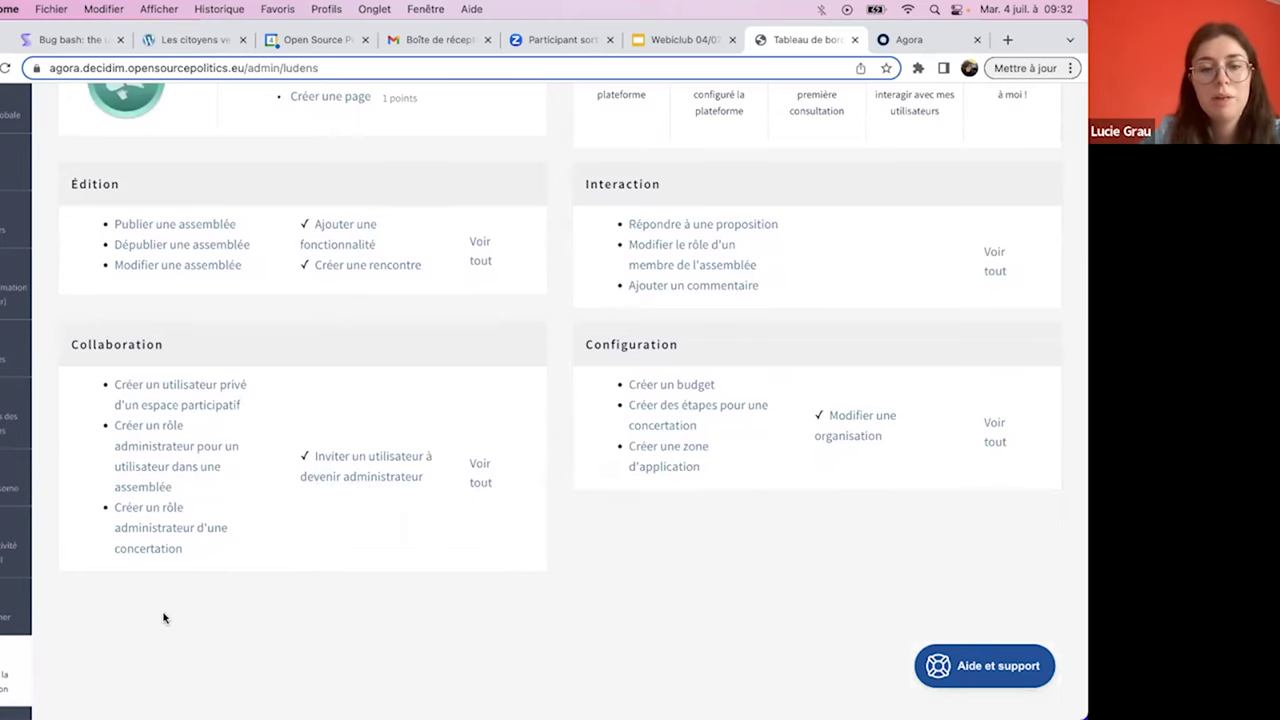
{"action": "scroll", "coordinate": [164, 618], "scroll_direction": "up", "scroll_amount": 5}
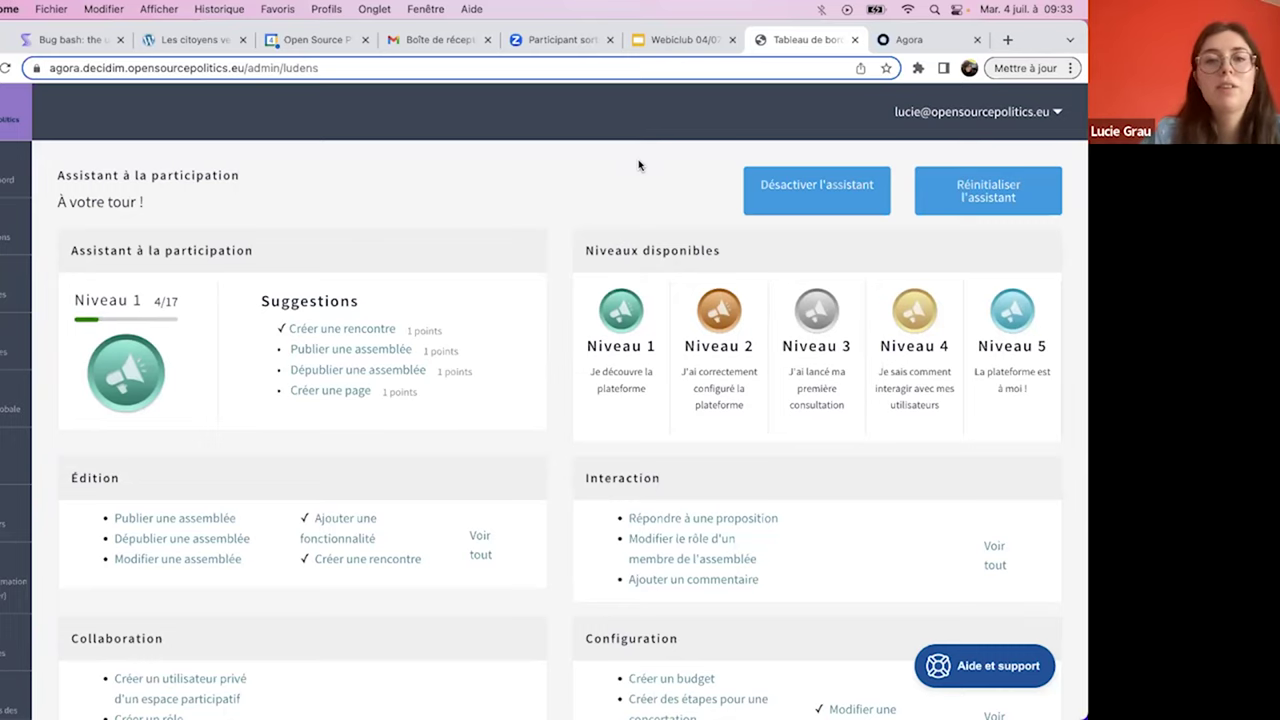
{"action": "left_click", "coordinate": [690, 40]}
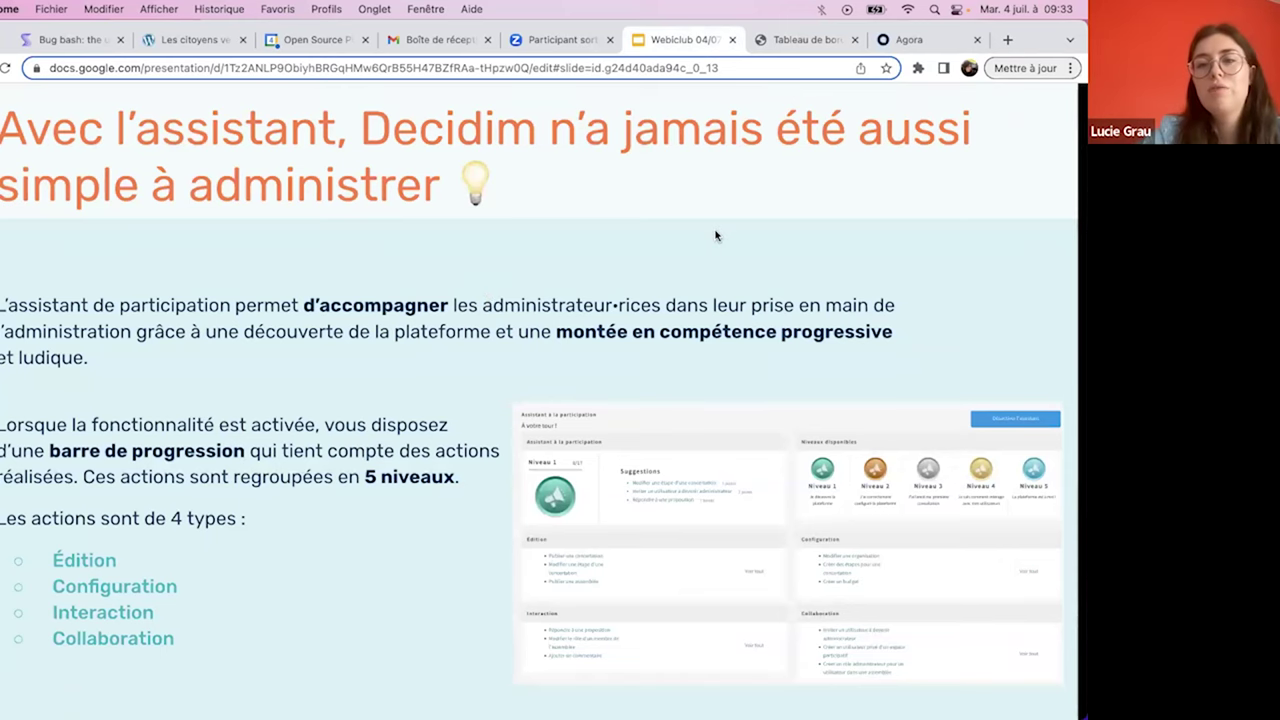
- Advance the slides through 'À vous de tester' to 'Testez la fonctionnalité', then return to Decidim
{"action": "key", "text": "Right"}
{"action": "key", "text": "Right"}
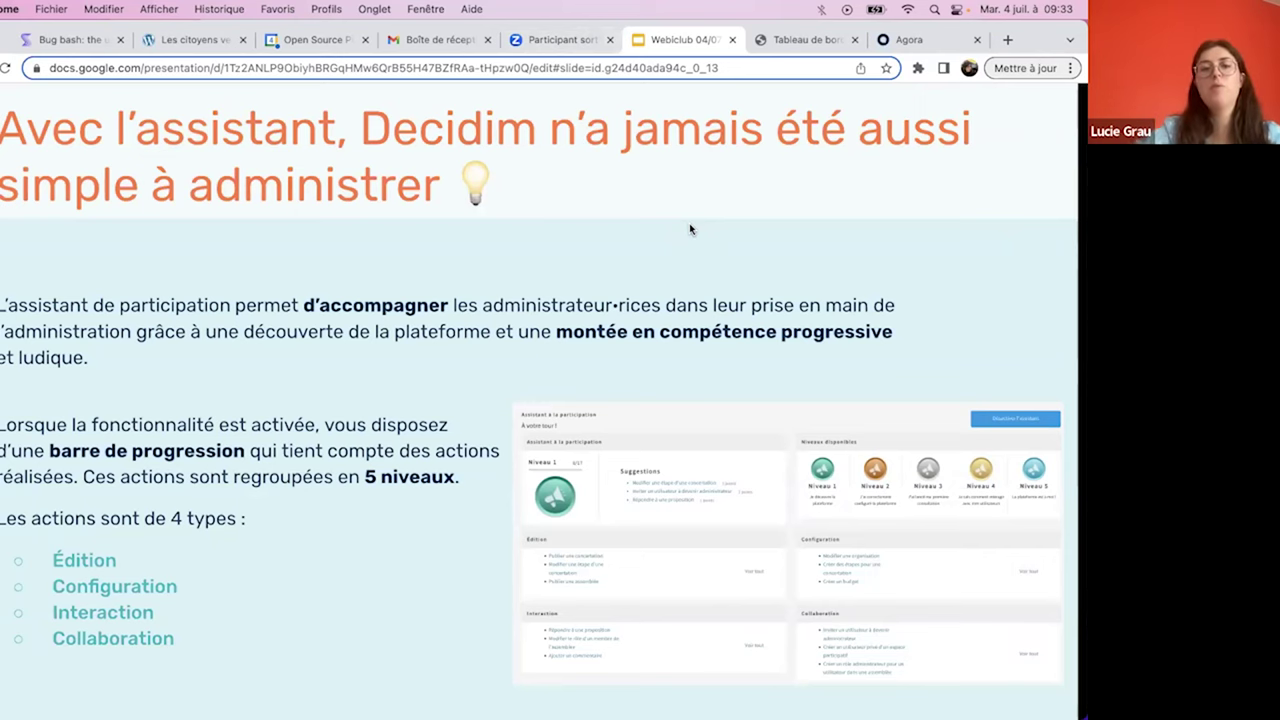
{"action": "key", "text": "Right"}
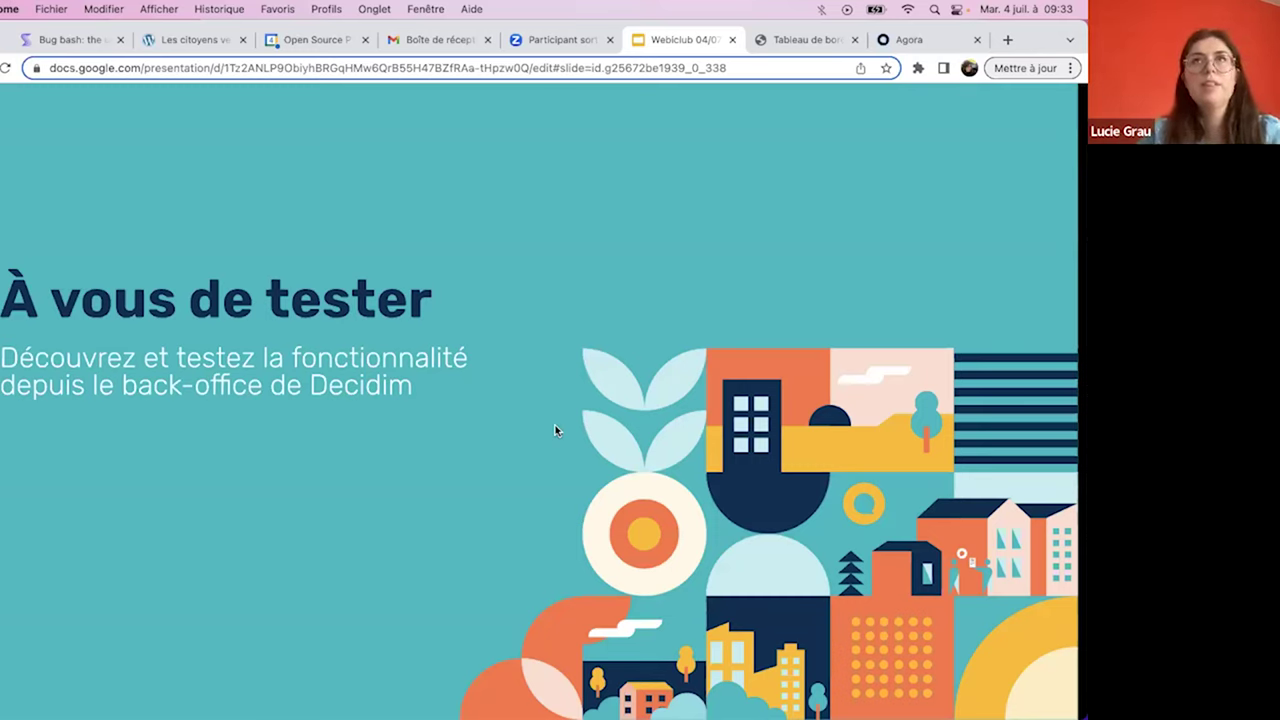
{"action": "key", "text": "Right"}
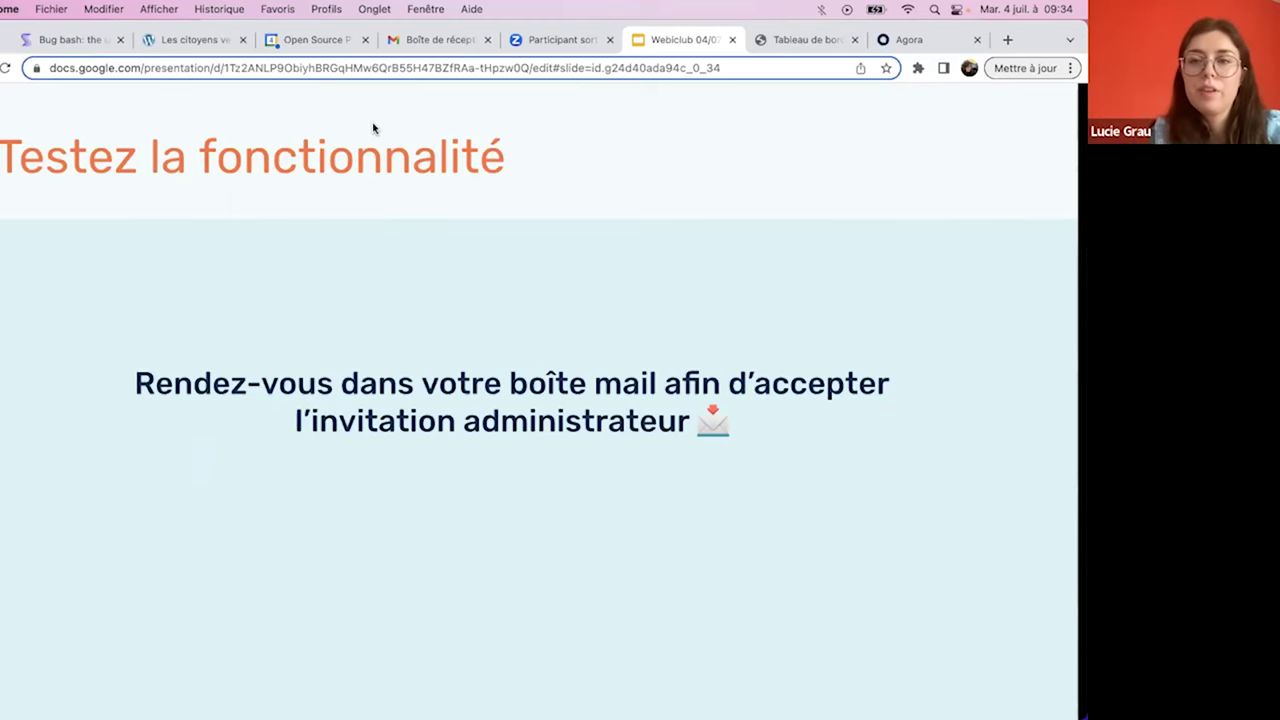
{"action": "left_click", "coordinate": [765, 40]}
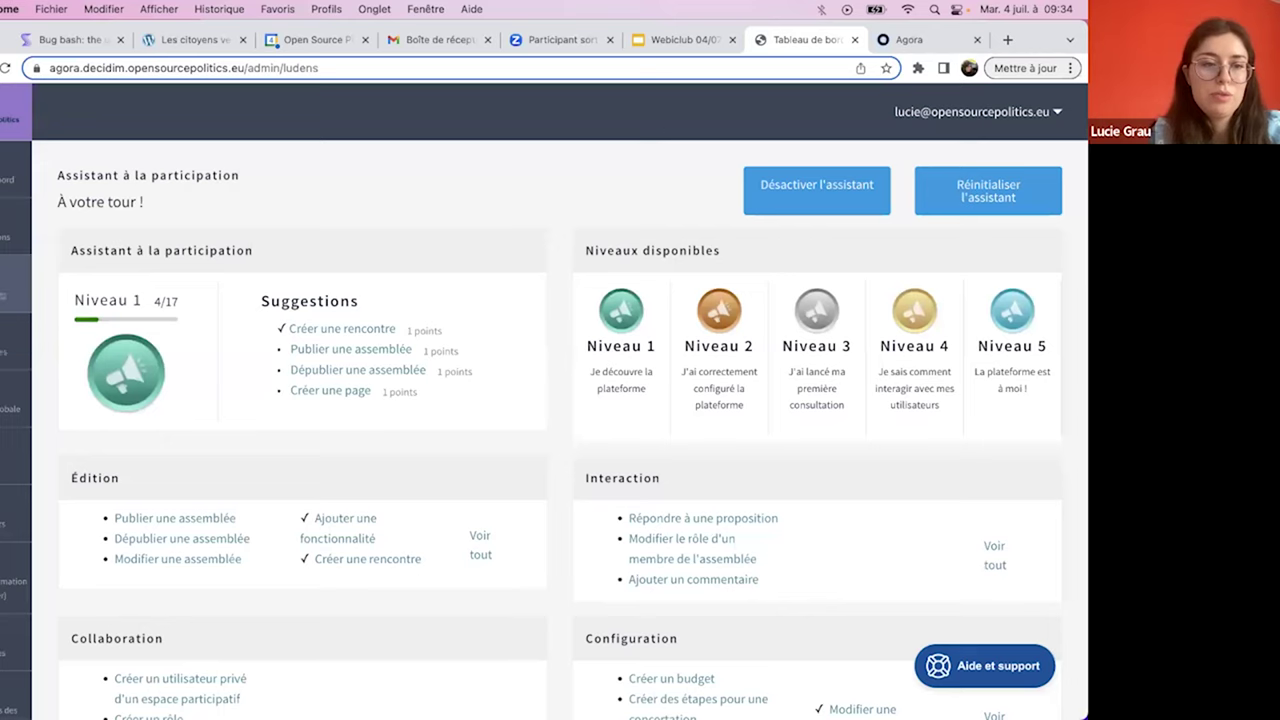
- Invite a colleague as Administrateur, filling their name and e-mail from the autofill suggestions
{"action": "left_click", "coordinate": [16, 513]}
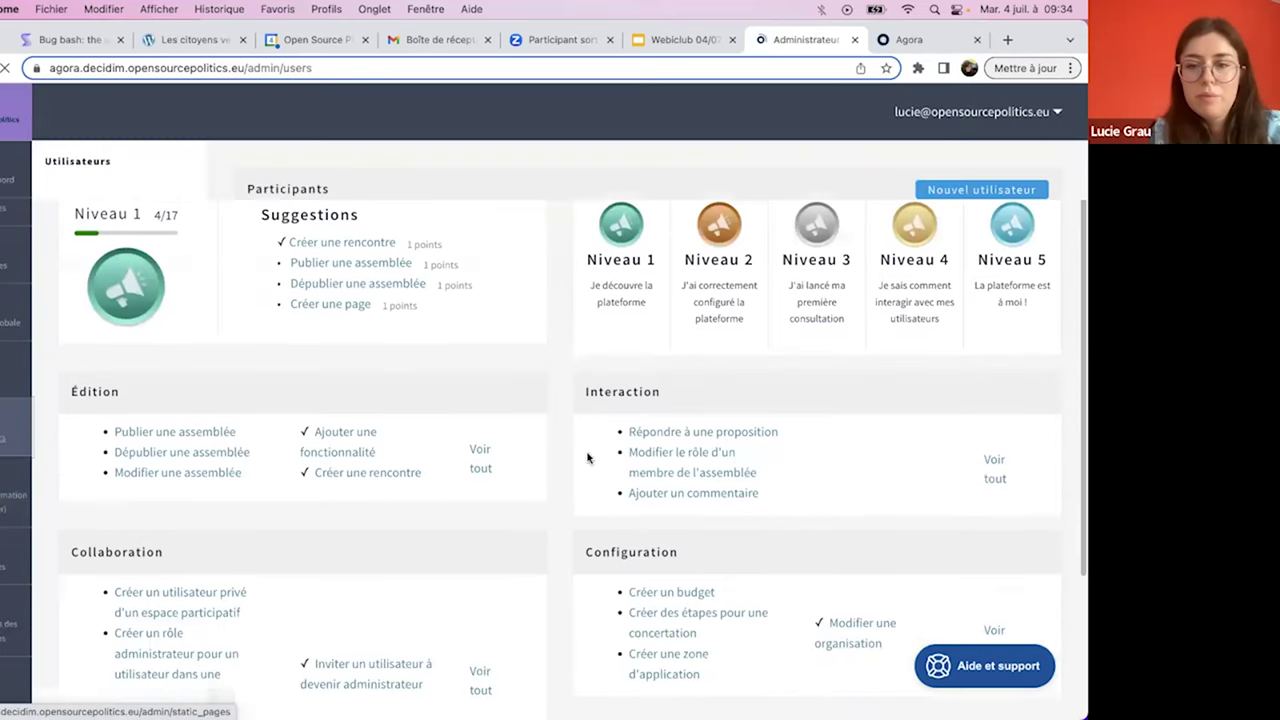
{"action": "scroll", "coordinate": [974, 199], "scroll_direction": "down", "scroll_amount": 5}
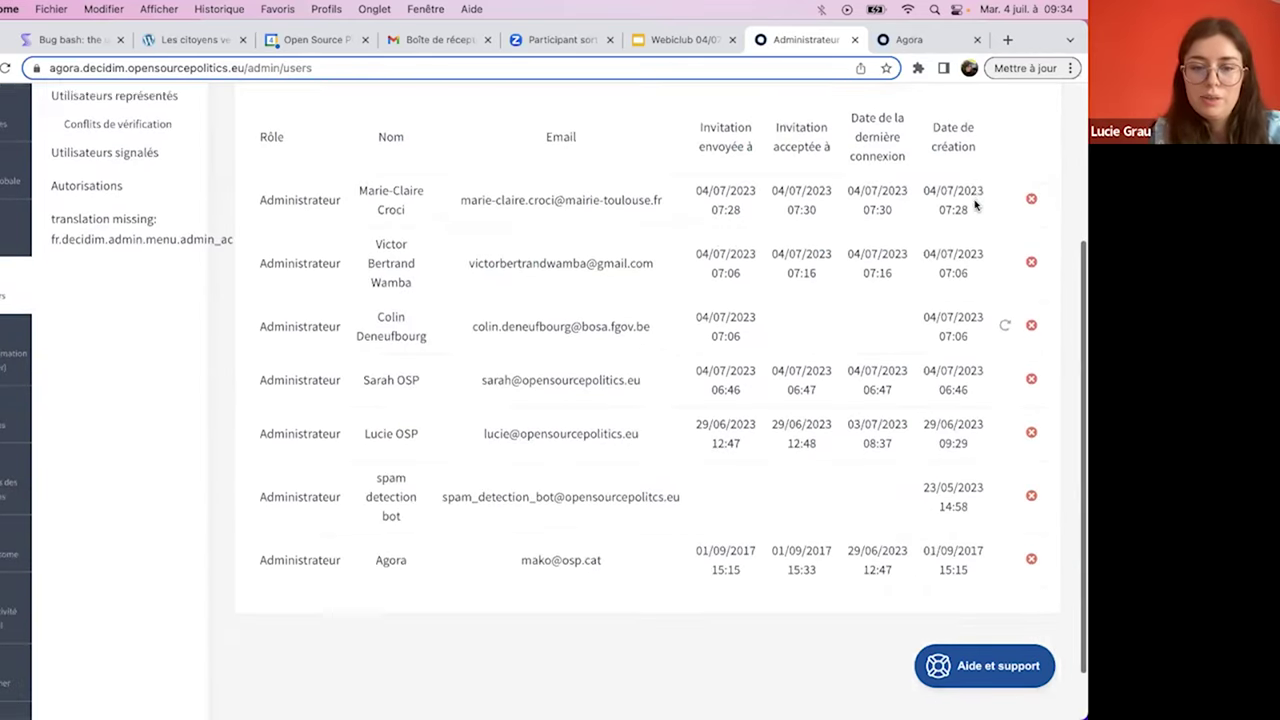
{"action": "scroll", "coordinate": [975, 205], "scroll_direction": "up", "scroll_amount": 3}
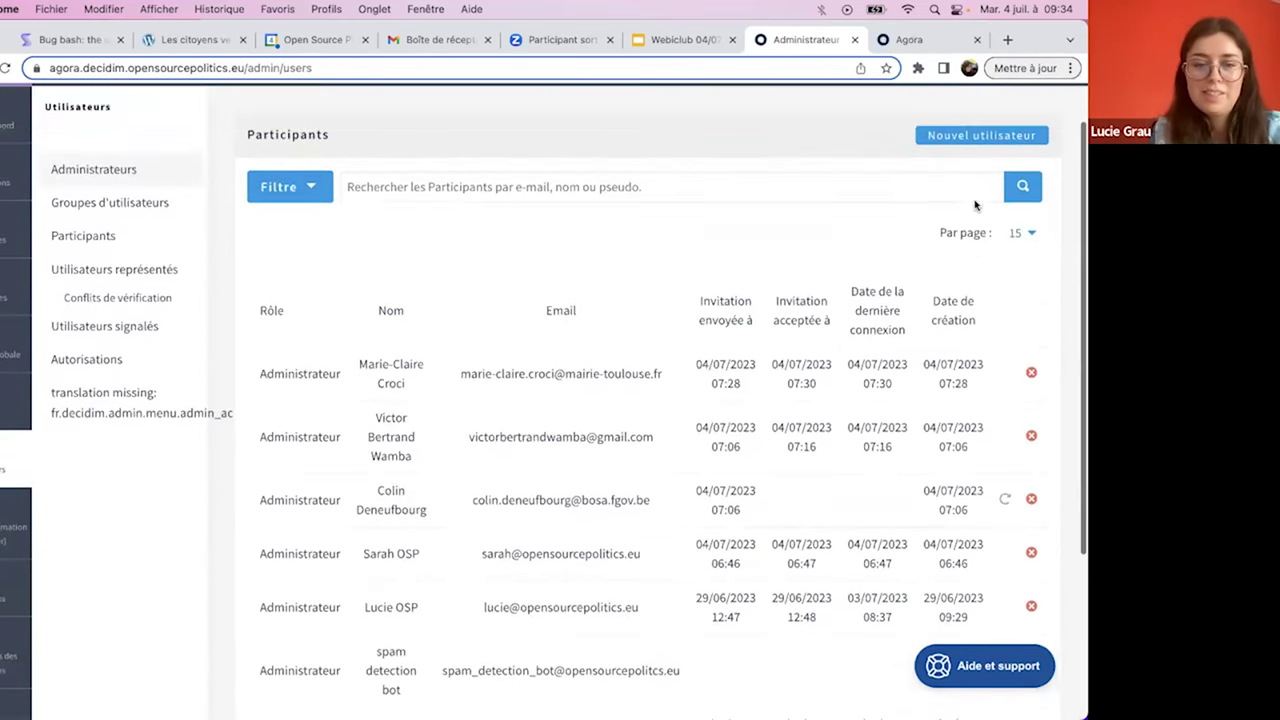
{"action": "left_click", "coordinate": [944, 136]}
{"action": "left_click", "coordinate": [461, 258]}
{"action": "type", "text": "Baptis"}
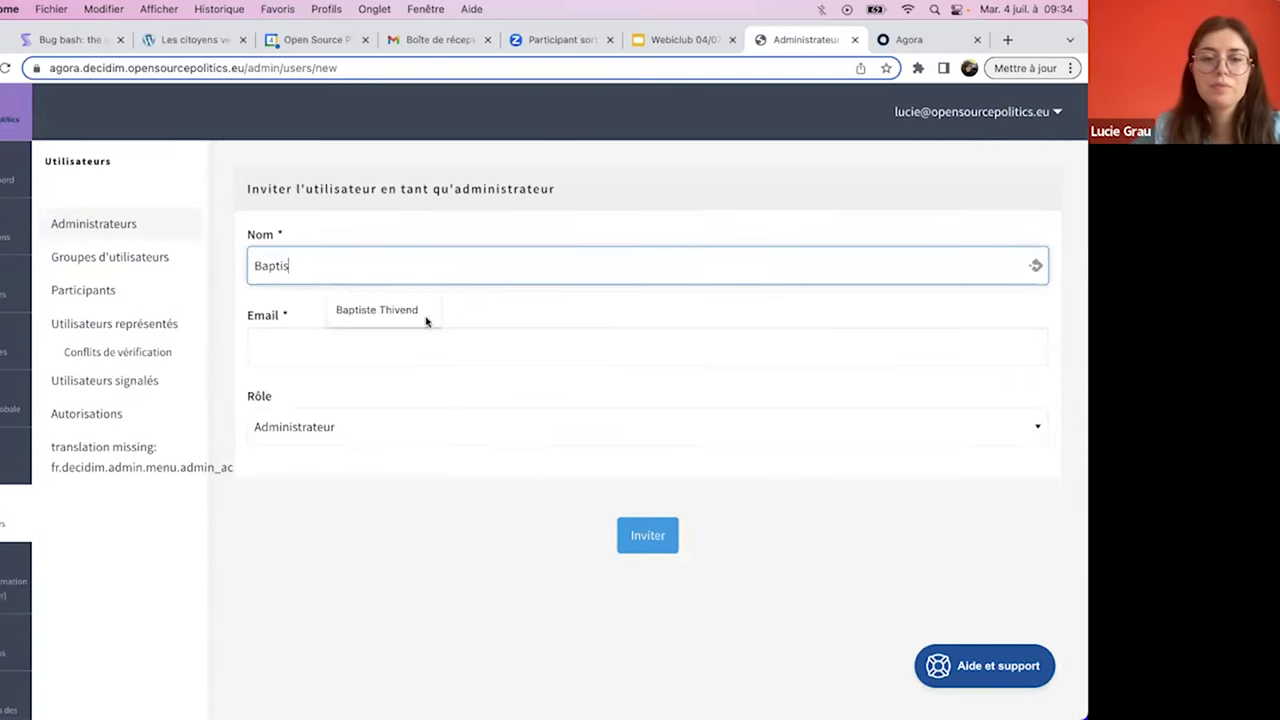
{"action": "left_click", "coordinate": [426, 320]}
{"action": "left_click", "coordinate": [403, 337]}
{"action": "type", "text": "baptis"}
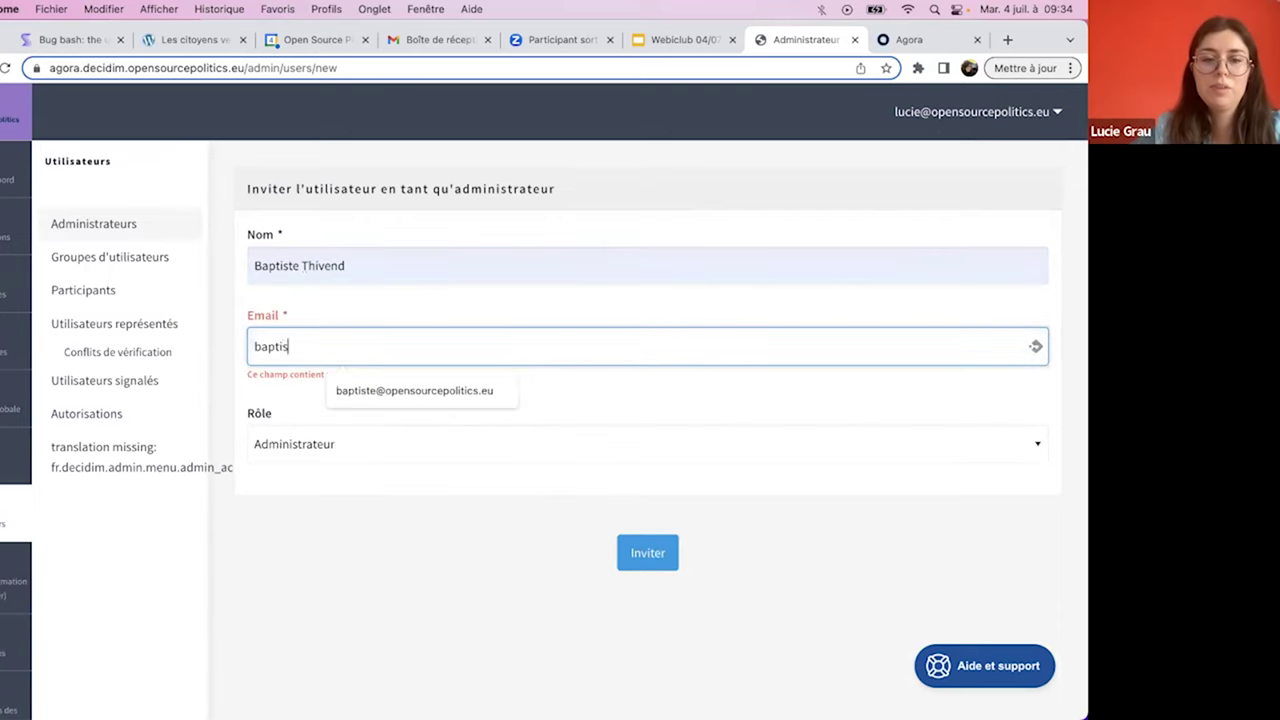
{"action": "left_click", "coordinate": [407, 391]}
{"action": "left_click", "coordinate": [648, 553]}
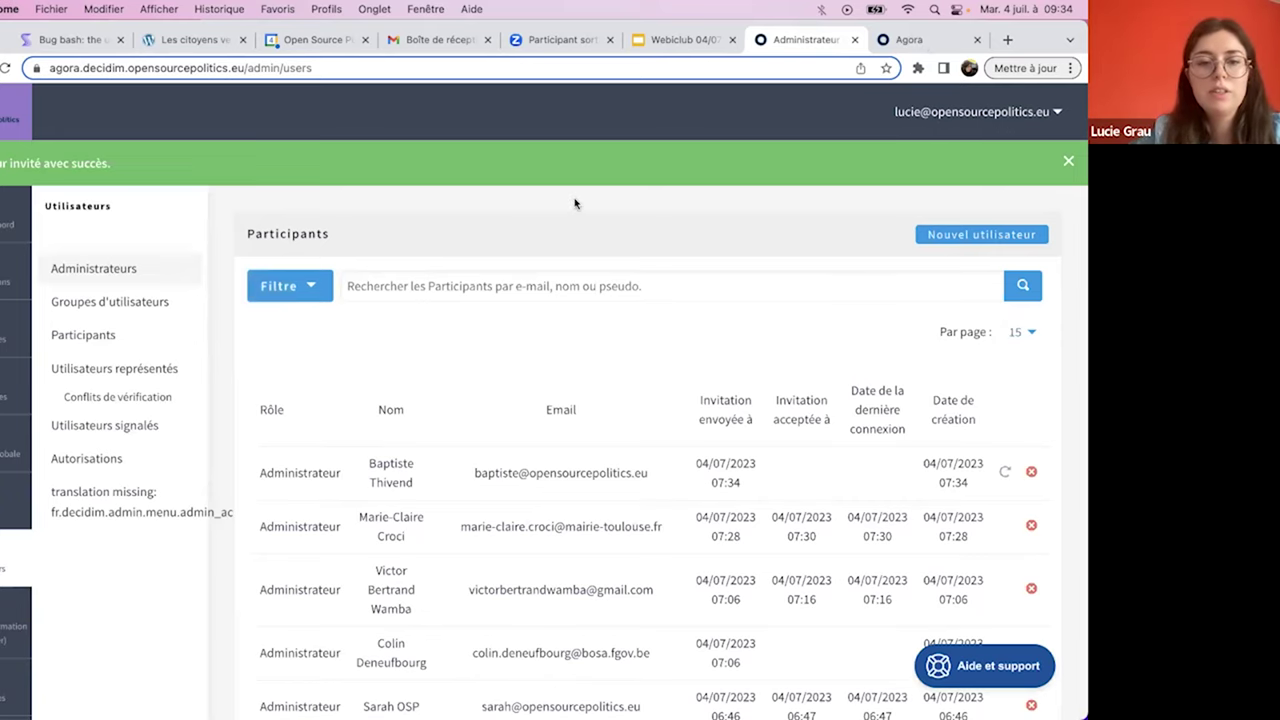
{"action": "scroll", "coordinate": [575, 204], "scroll_direction": "down", "scroll_amount": 1}
- Scroll the administrators list, then reopen the participation assistant at Niveau 1, 4/17
{"action": "scroll", "coordinate": [575, 204], "scroll_direction": "down", "scroll_amount": 1}
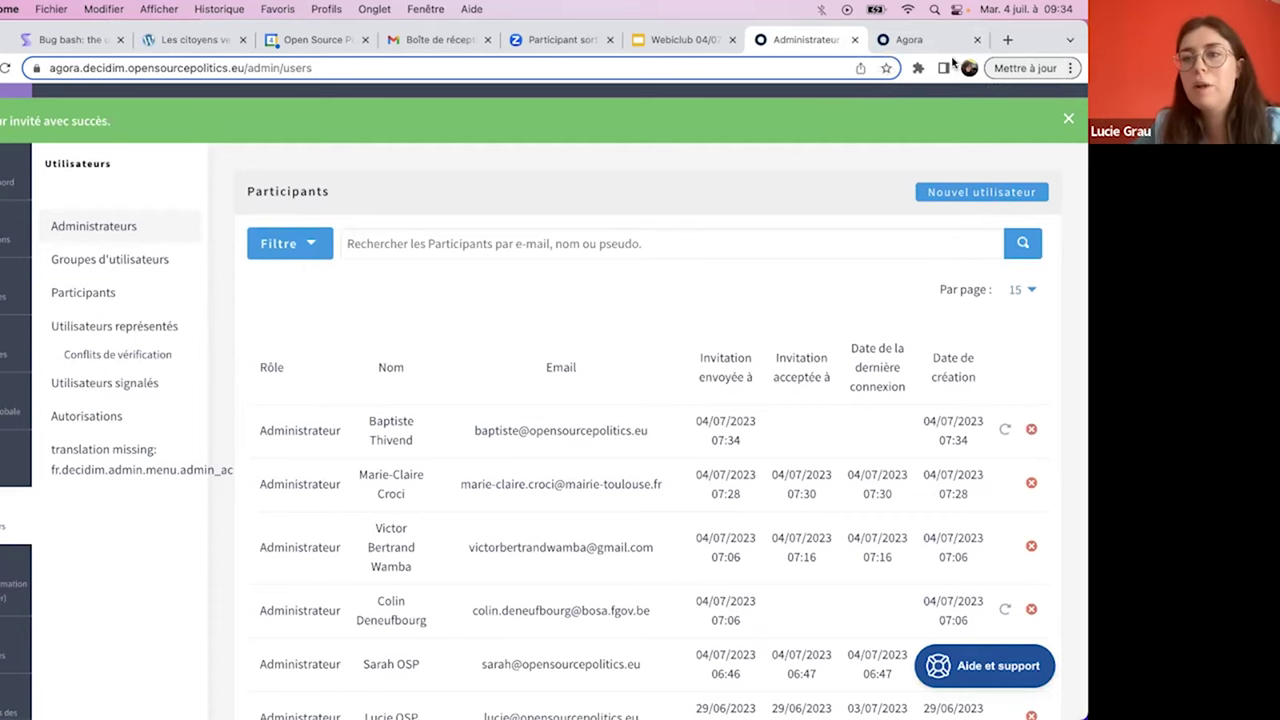
{"action": "scroll", "coordinate": [745, 203], "scroll_direction": "down", "scroll_amount": 2}
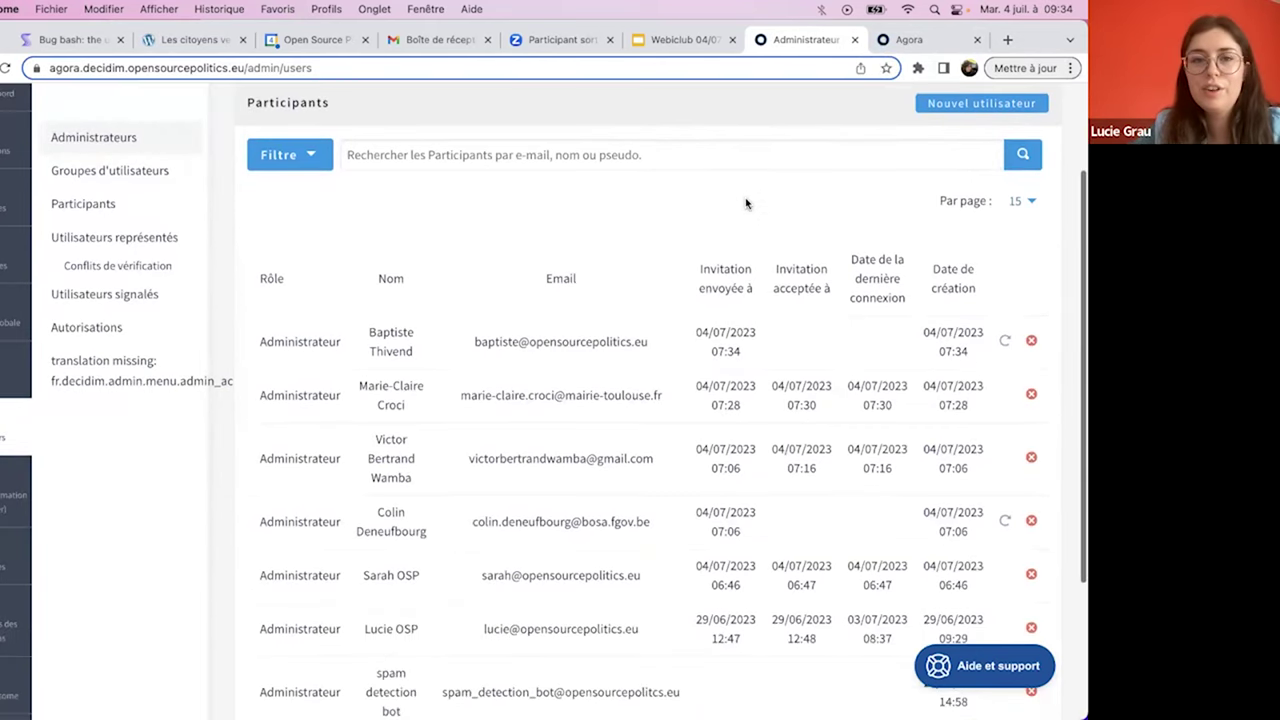
{"action": "scroll", "coordinate": [745, 203], "scroll_direction": "up", "scroll_amount": 3}
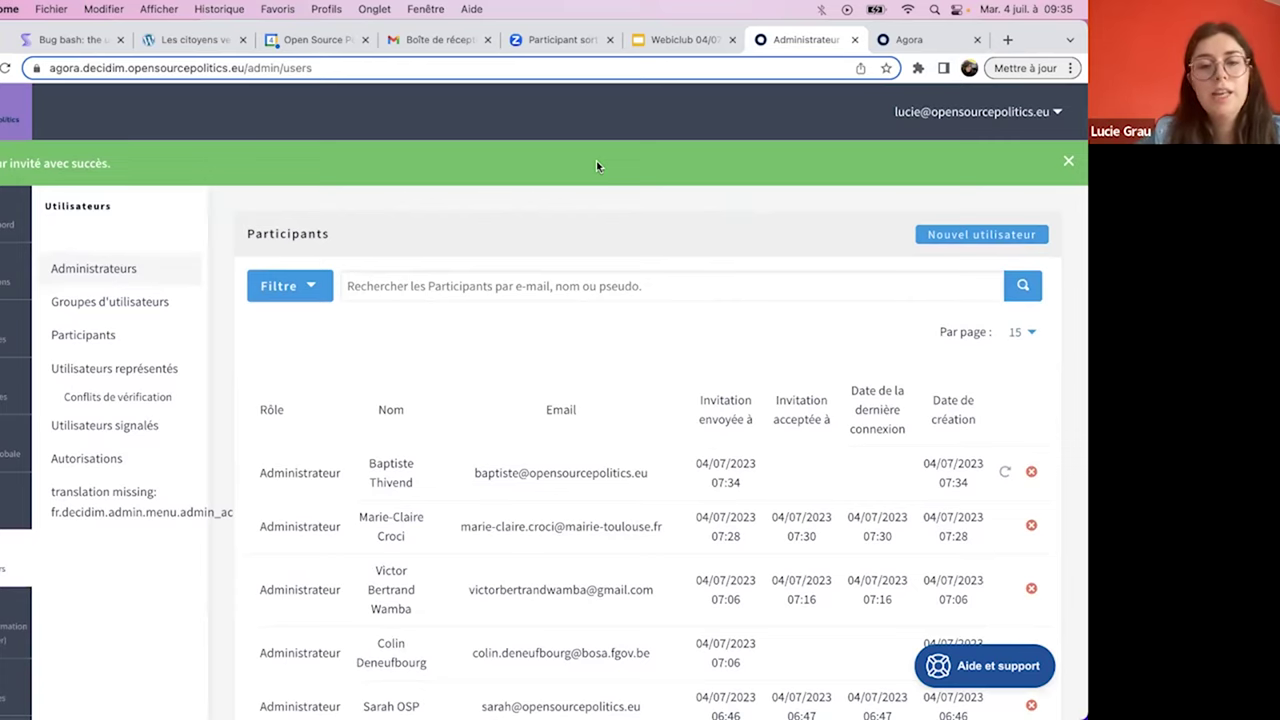
{"action": "scroll", "coordinate": [596, 166], "scroll_direction": "down", "scroll_amount": 1}
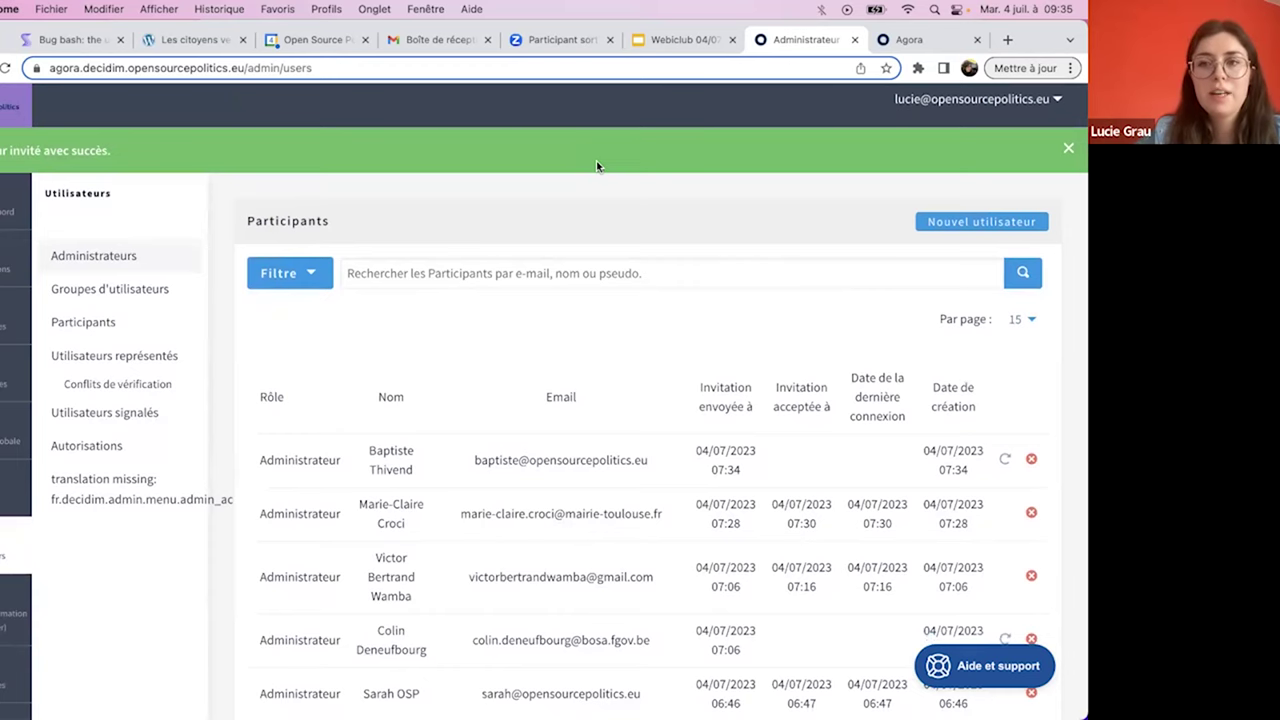
{"action": "scroll", "coordinate": [596, 166], "scroll_direction": "up", "scroll_amount": 1}
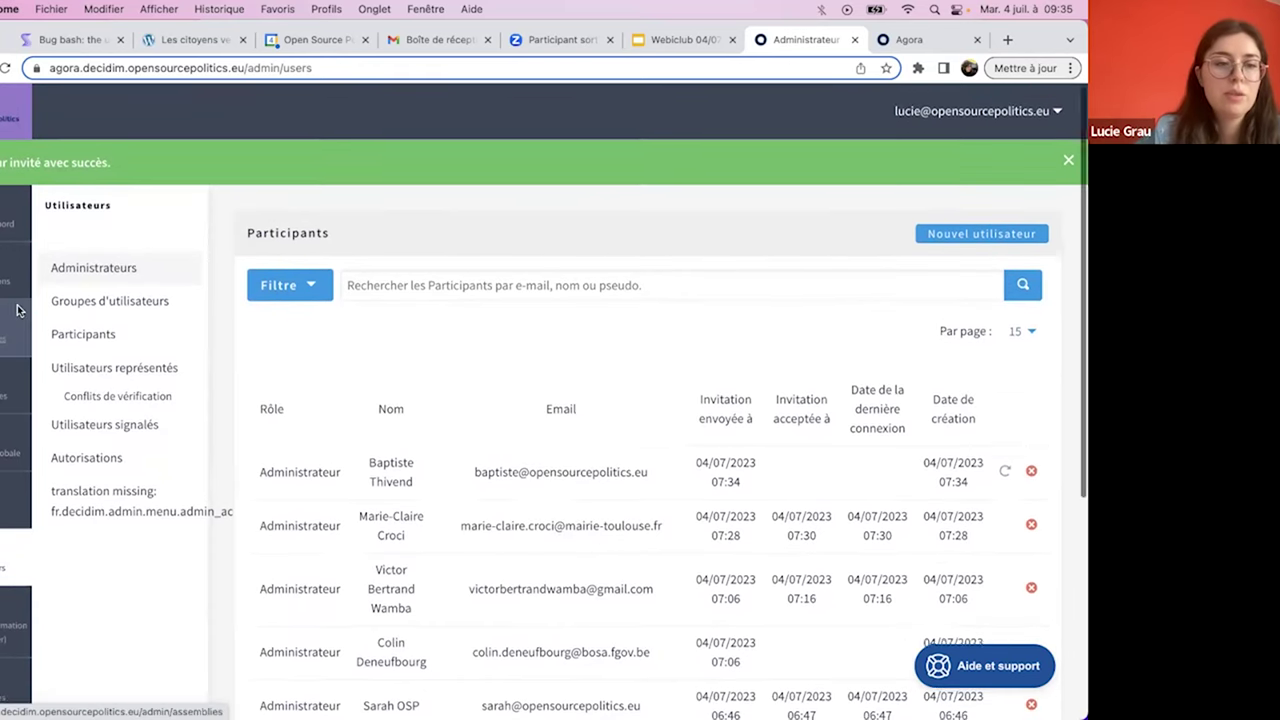
{"action": "scroll", "coordinate": [16, 311], "scroll_direction": "down", "scroll_amount": 5}
{"action": "left_click", "coordinate": [12, 224]}
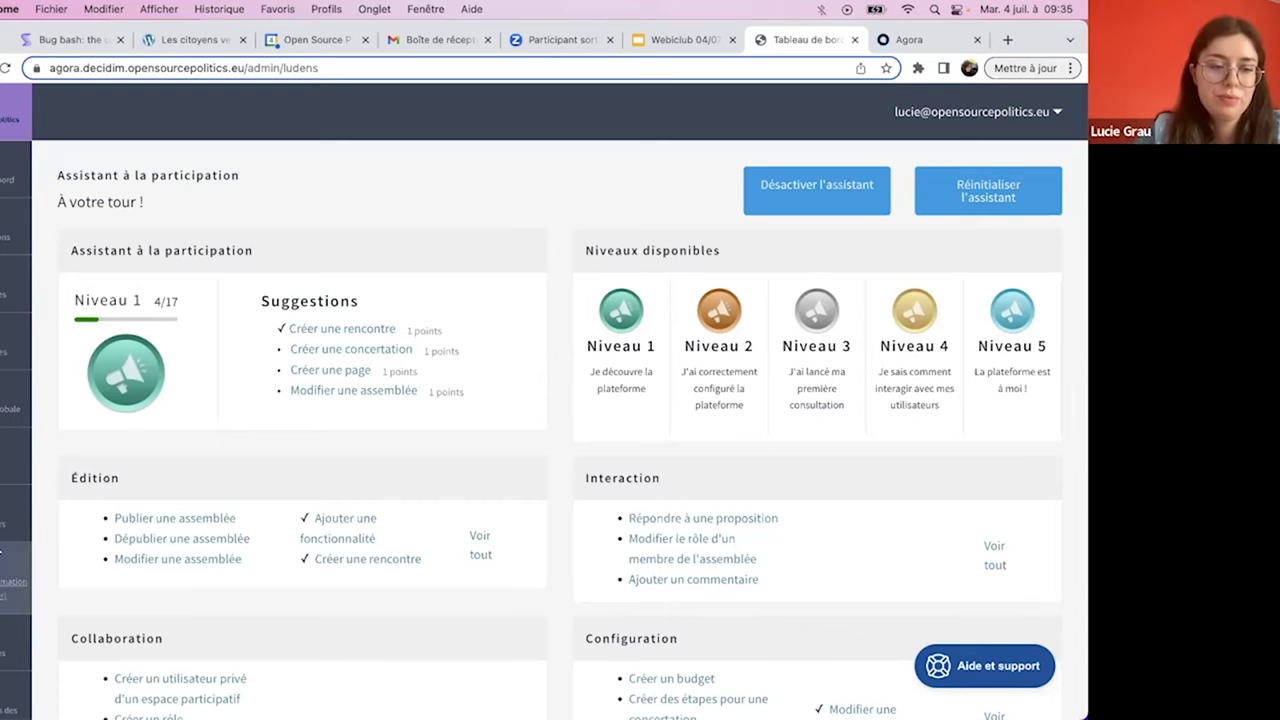
- Reopen the administrators list and confirm the new invitation was accepted at 07:35
{"action": "scroll", "coordinate": [5, 560], "scroll_direction": "down", "scroll_amount": 1}
{"action": "left_click", "coordinate": [6, 508]}
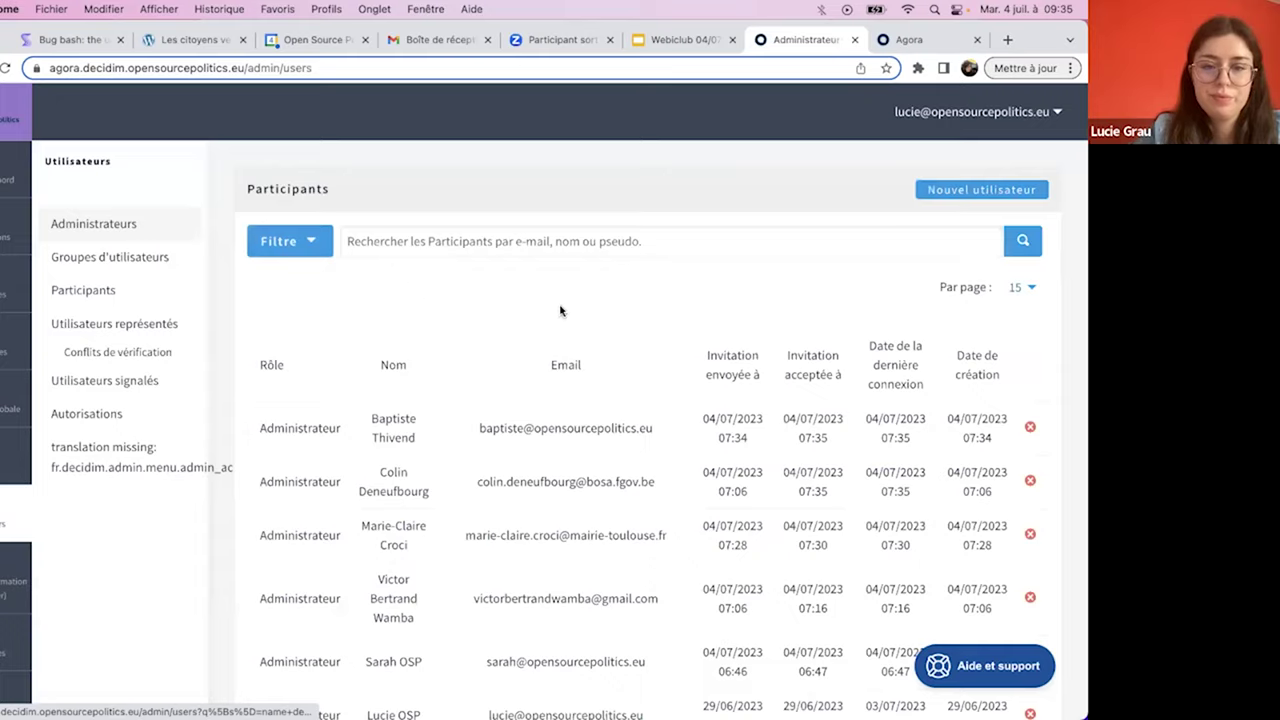
{"action": "scroll", "coordinate": [560, 310], "scroll_direction": "down", "scroll_amount": 3}
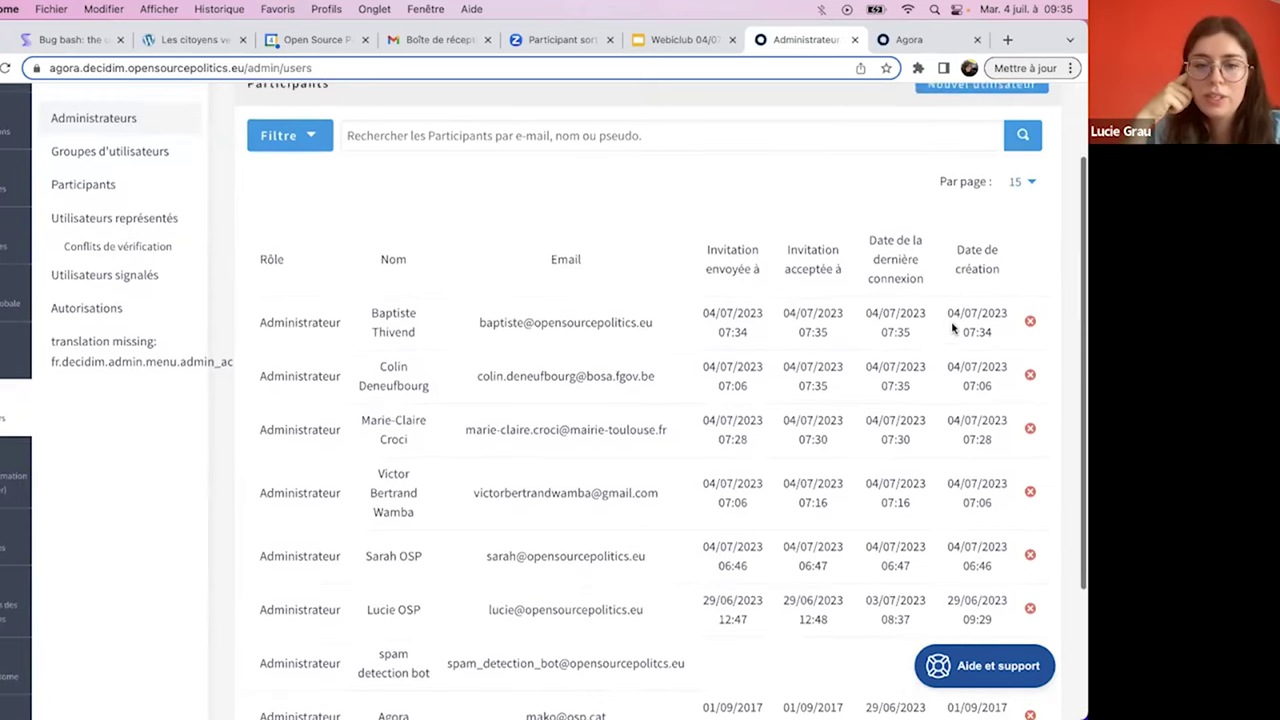
{"action": "scroll", "coordinate": [951, 329], "scroll_direction": "up", "scroll_amount": 3}
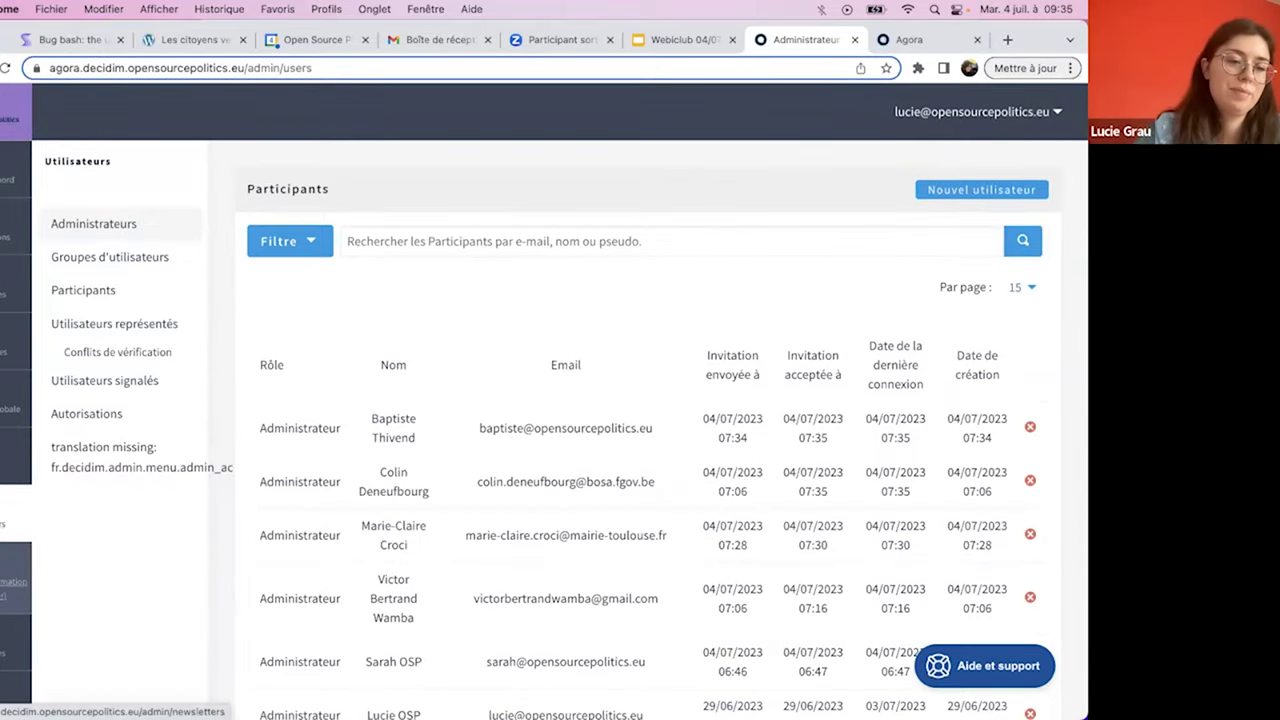
{"action": "scroll", "coordinate": [15, 545], "scroll_direction": "down", "scroll_amount": 5}
{"action": "scroll", "coordinate": [15, 545], "scroll_direction": "up", "scroll_amount": 5}
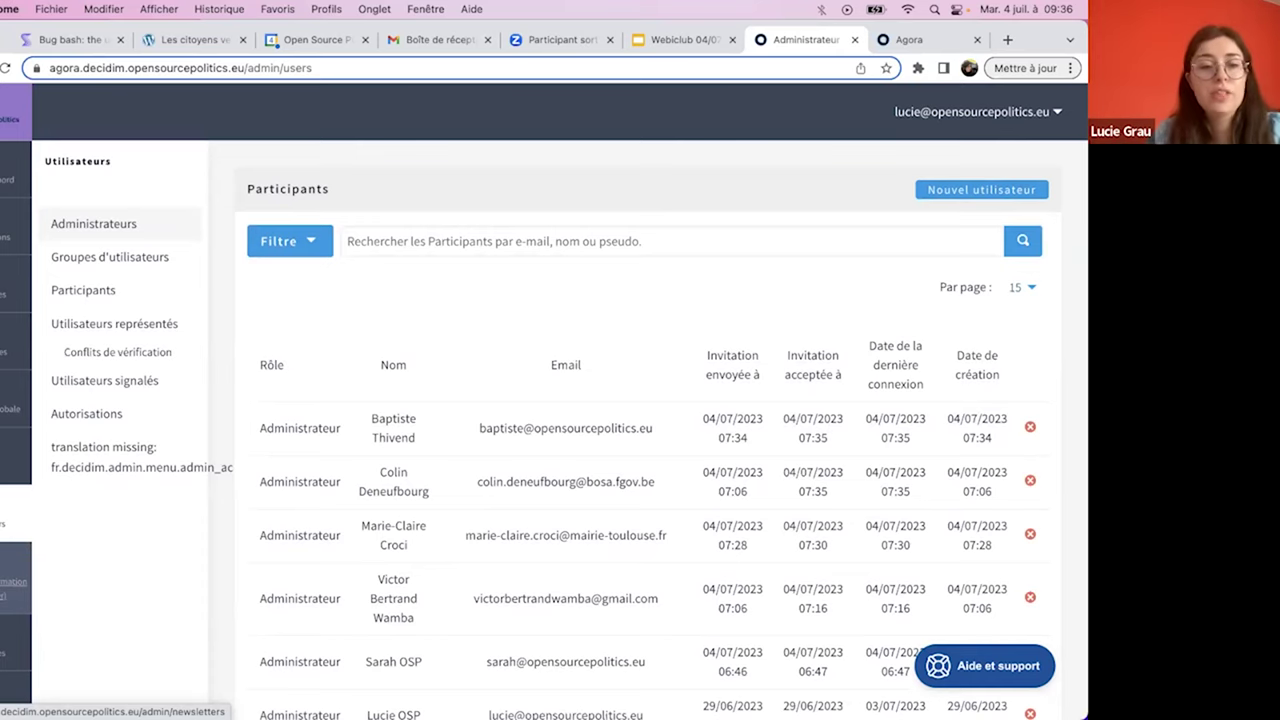
{"action": "scroll", "coordinate": [16, 590], "scroll_direction": "down", "scroll_amount": 5}
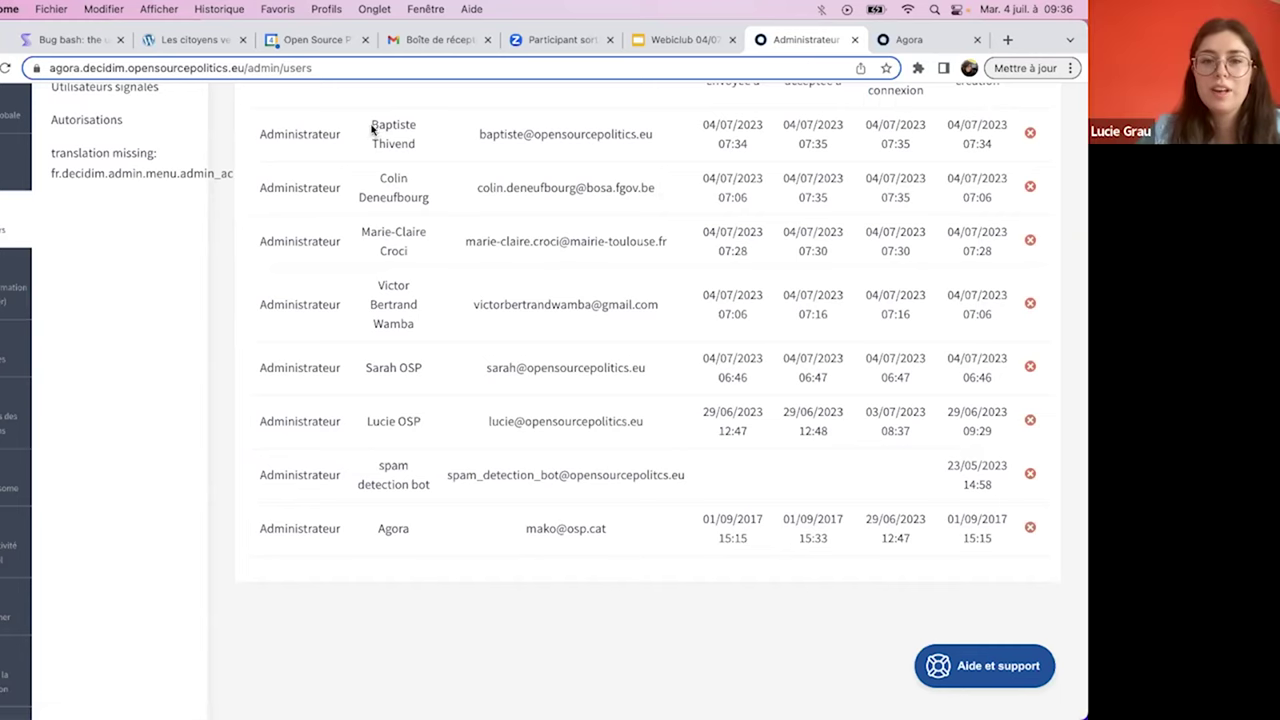
{"action": "scroll", "coordinate": [735, 298], "scroll_direction": "up", "scroll_amount": 5}
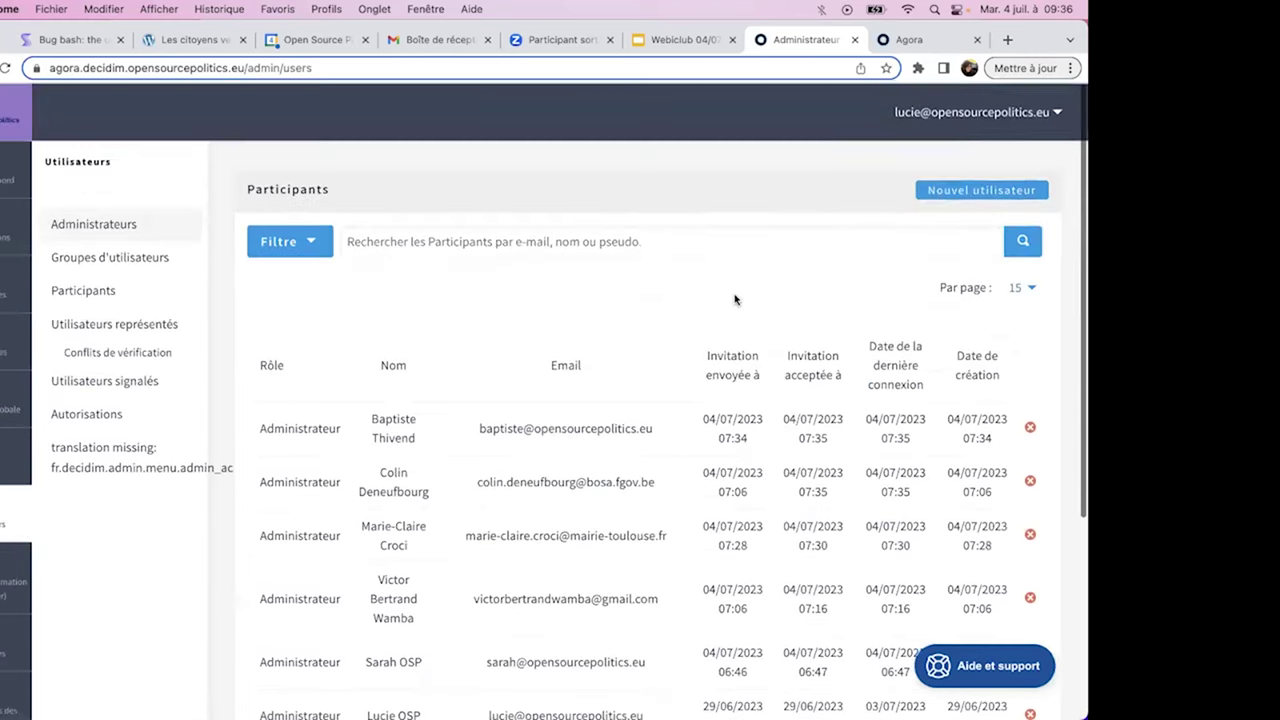
- Invite a second Administrateur with their name and e-mail, fixing a typo in the e-mail address
{"action": "right_click", "coordinate": [626, 238]}
{"action": "left_click", "coordinate": [798, 162]}
{"action": "left_click", "coordinate": [946, 201]}
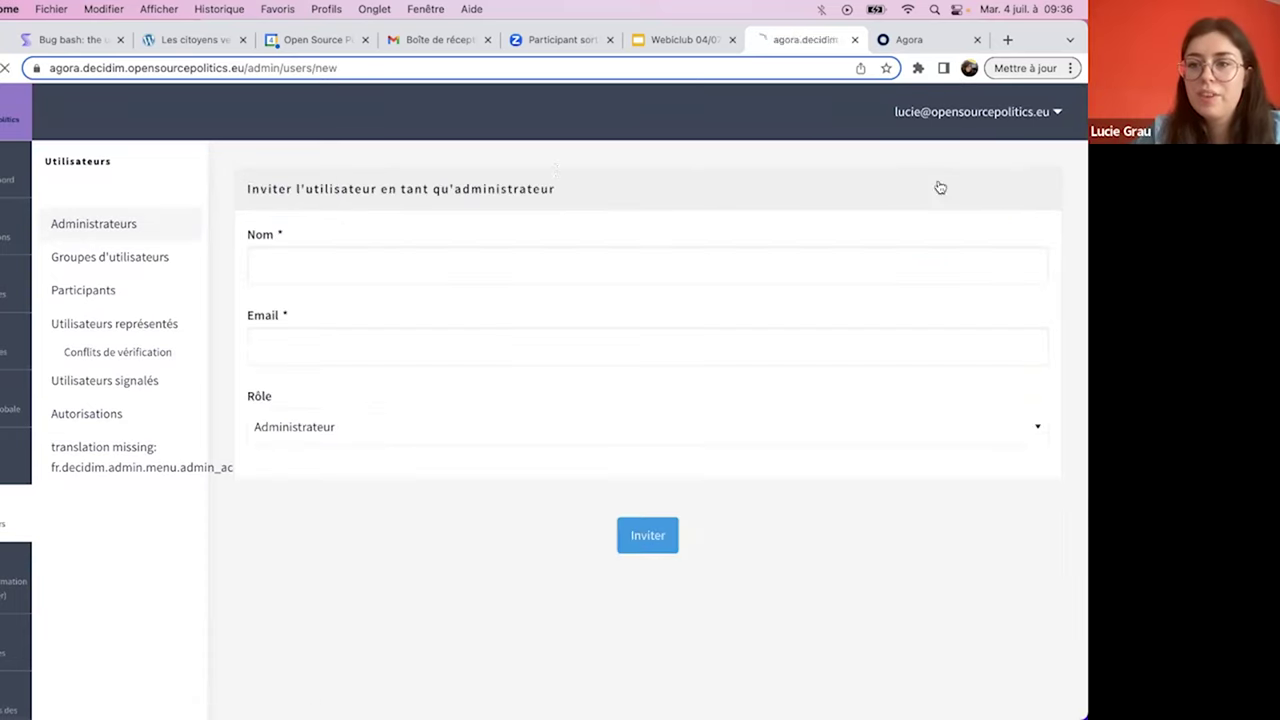
{"action": "left_click", "coordinate": [318, 254]}
{"action": "type", "text": "Chiara OSP"}
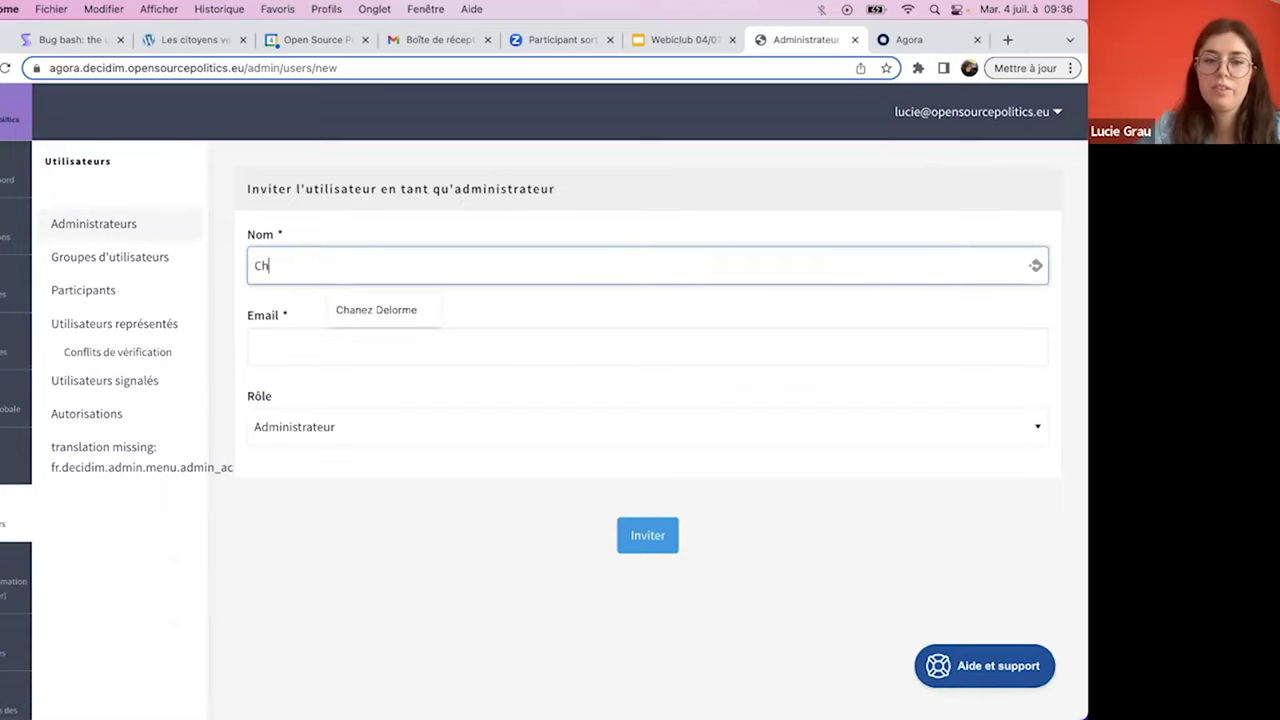
{"action": "left_click", "coordinate": [271, 350]}
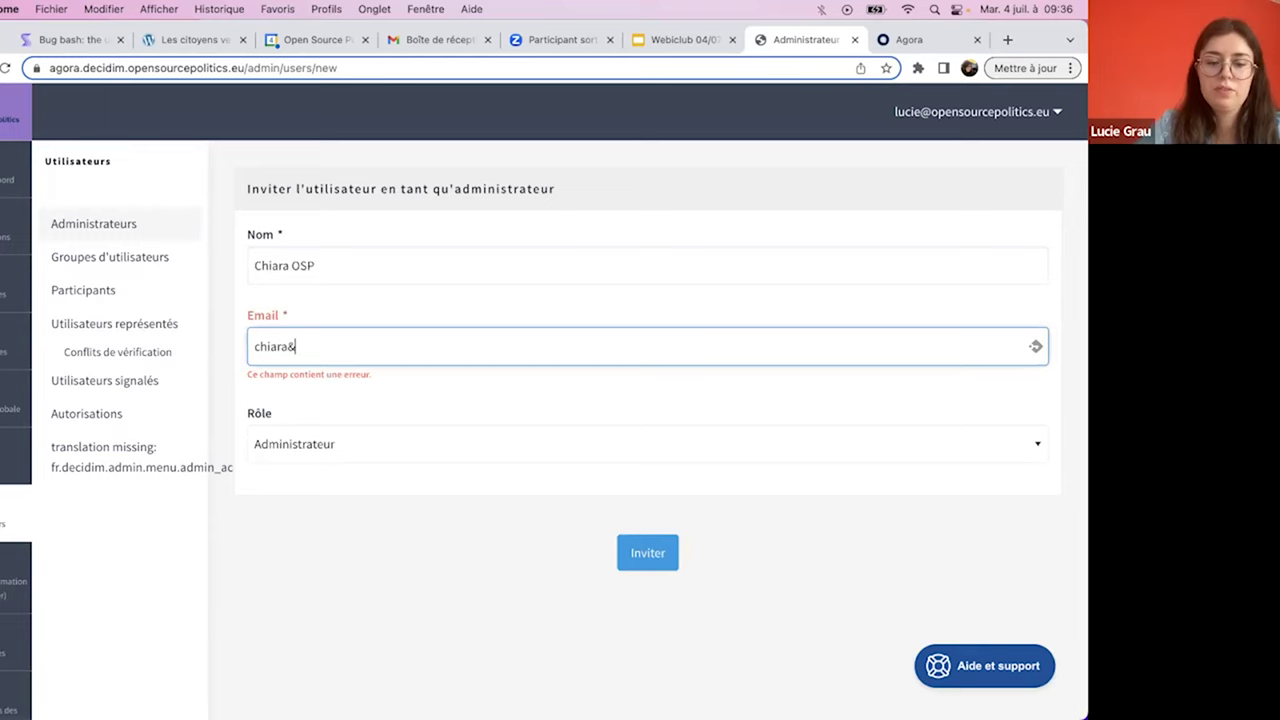
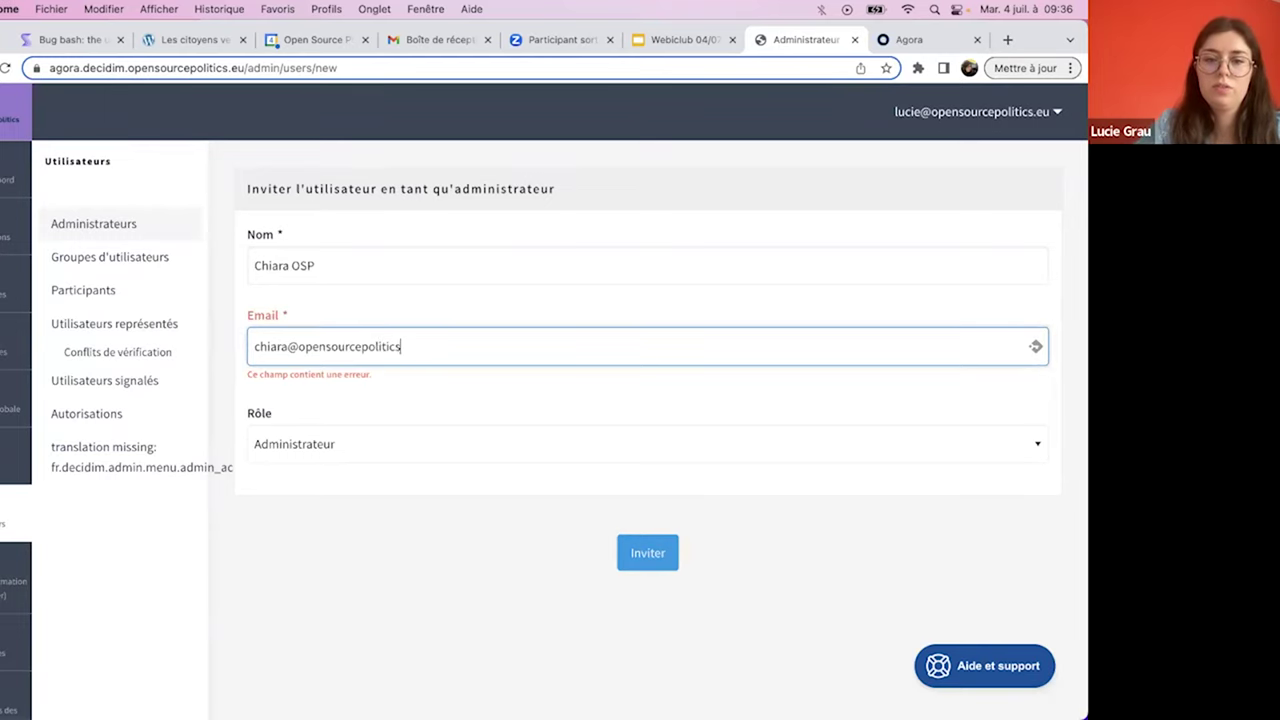
{"action": "left_click", "coordinate": [646, 537]}
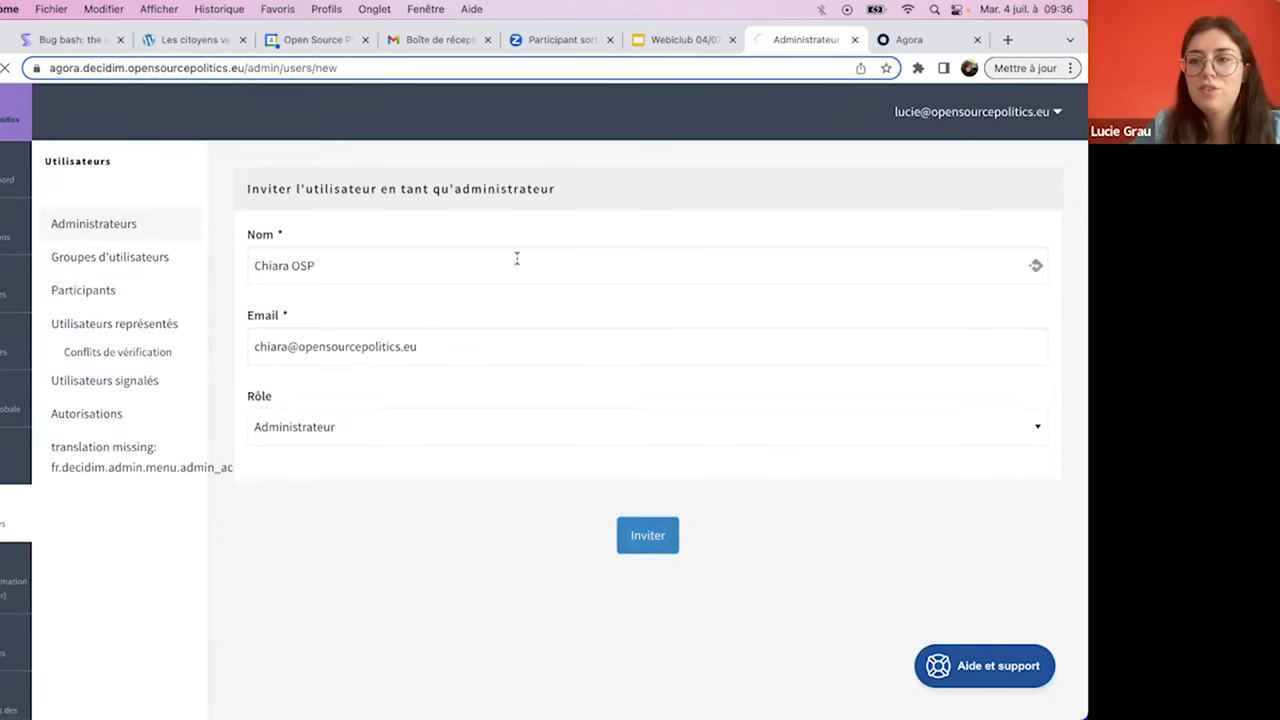
{"action": "scroll", "coordinate": [517, 259], "scroll_direction": "down", "scroll_amount": 2}
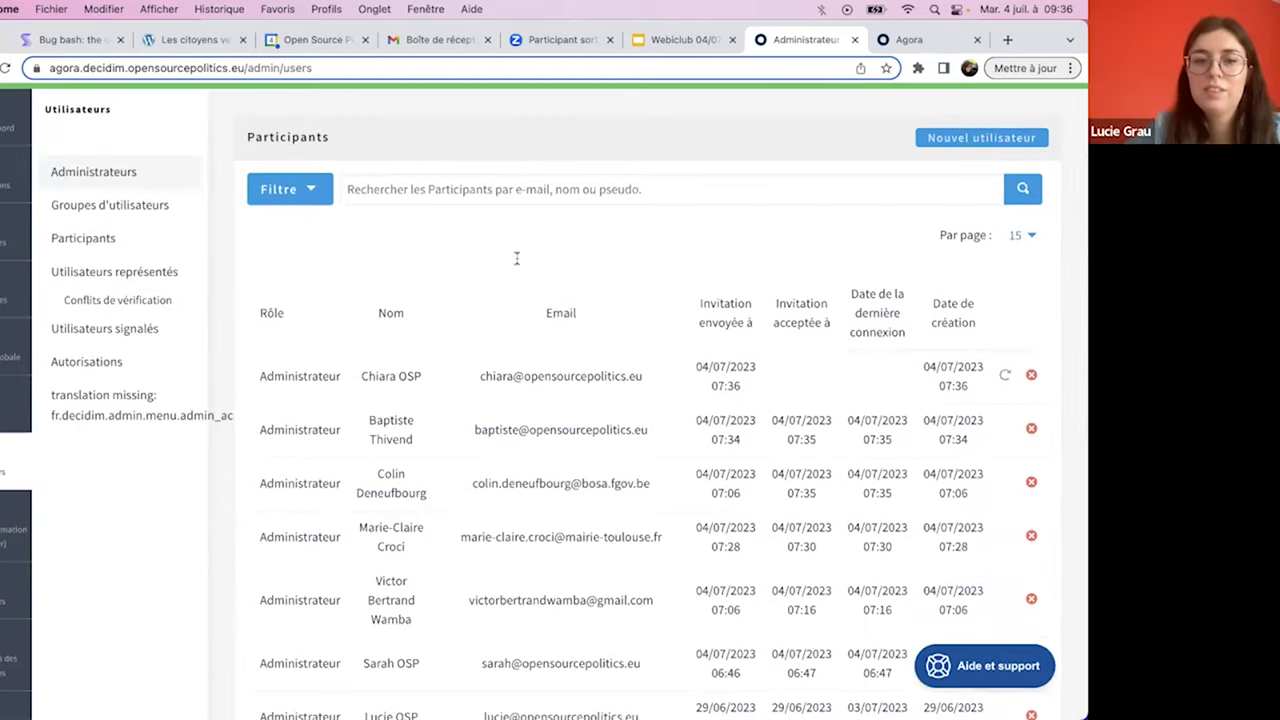
{"action": "scroll", "coordinate": [517, 259], "scroll_direction": "up", "scroll_amount": 2}
{"action": "left_click", "coordinate": [1068, 164]}
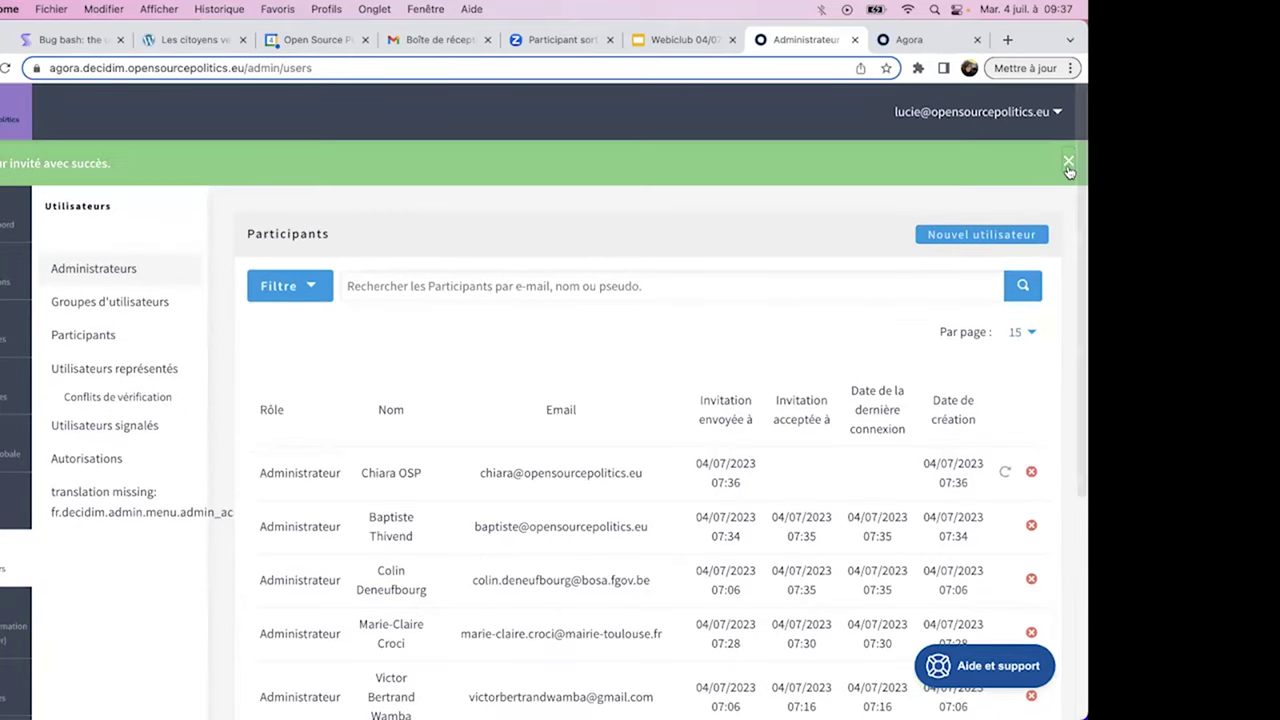
- Scroll through all nine administrators, with the newest invitation still pending since 07:36
{"action": "scroll", "coordinate": [598, 366], "scroll_direction": "down", "scroll_amount": 3}
{"action": "scroll", "coordinate": [640, 400], "scroll_direction": "up", "scroll_amount": 2}
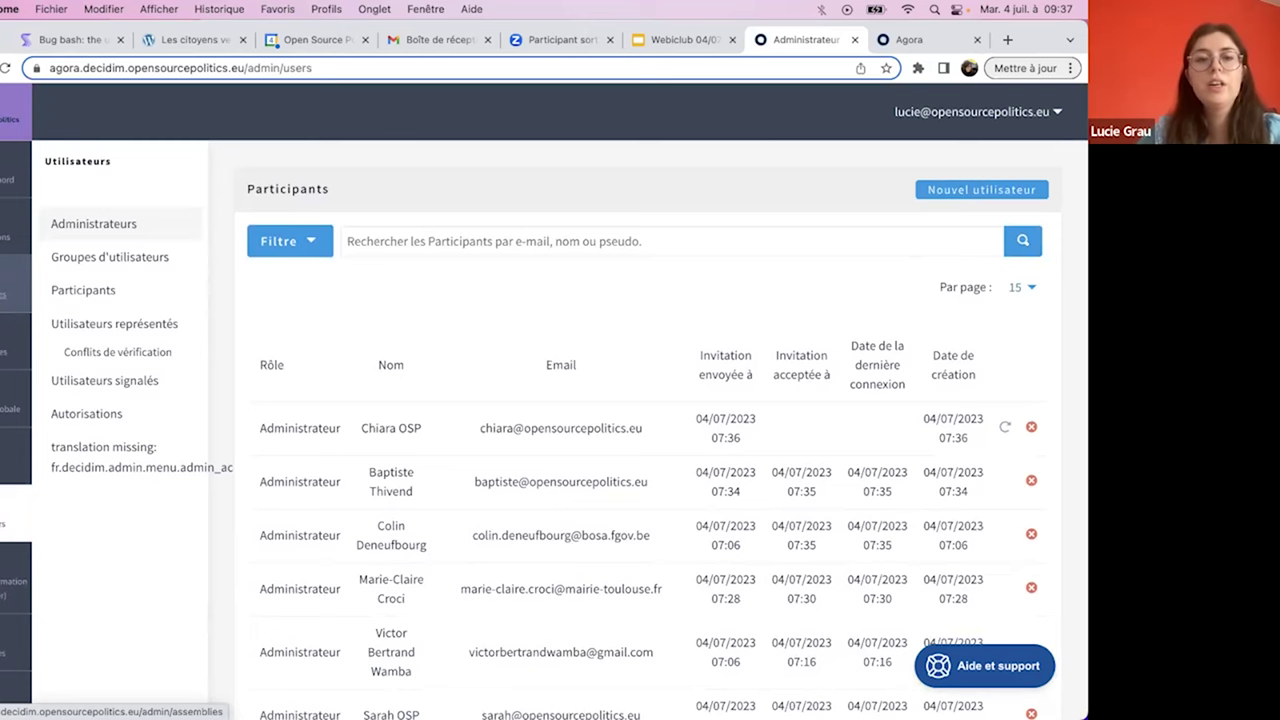
{"action": "scroll", "coordinate": [520, 400], "scroll_direction": "down", "scroll_amount": 5}
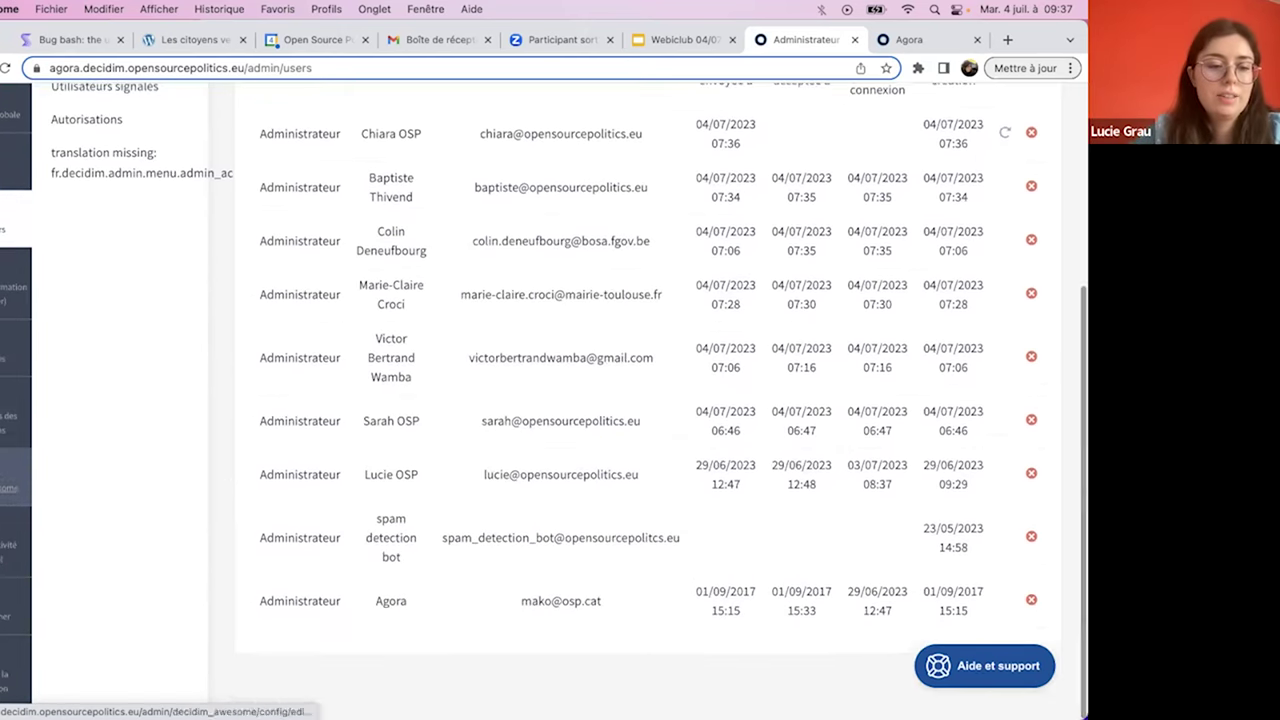
- Open the participation assistant and check the completed administrator-invitation task under Collaboration
{"action": "left_click", "coordinate": [12, 488]}
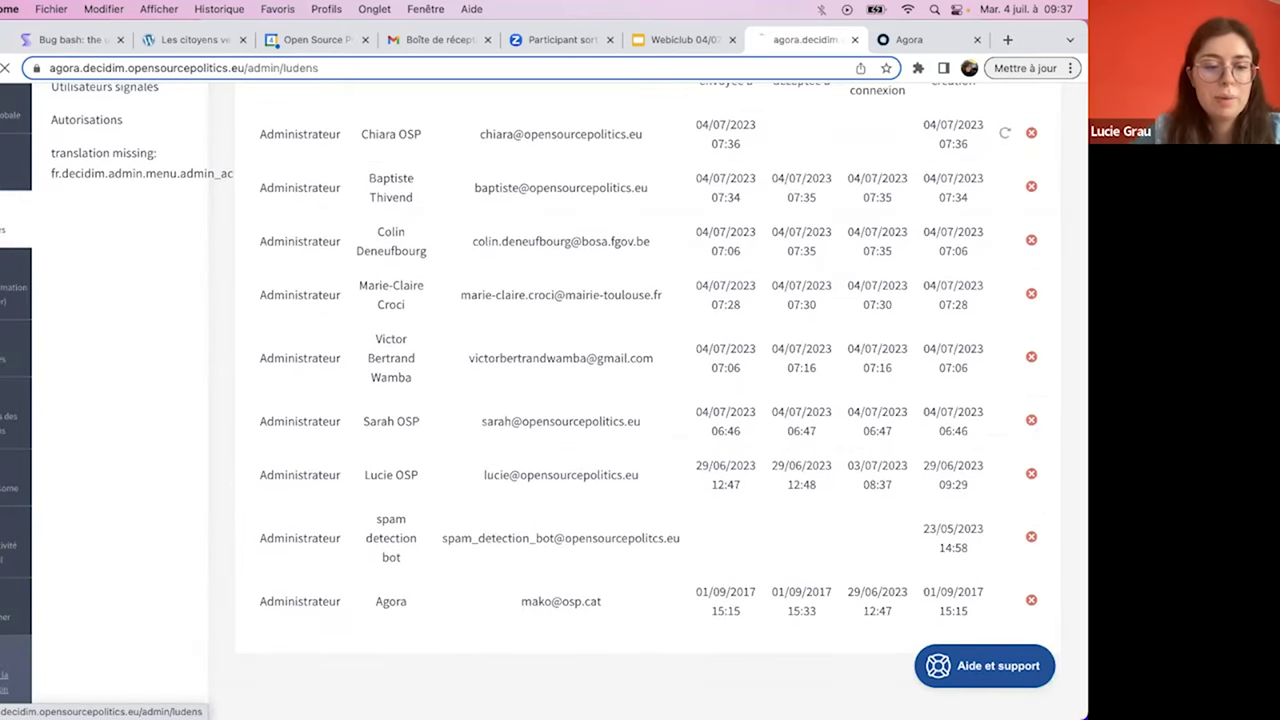
{"action": "scroll", "coordinate": [545, 400], "scroll_direction": "down", "scroll_amount": 5}
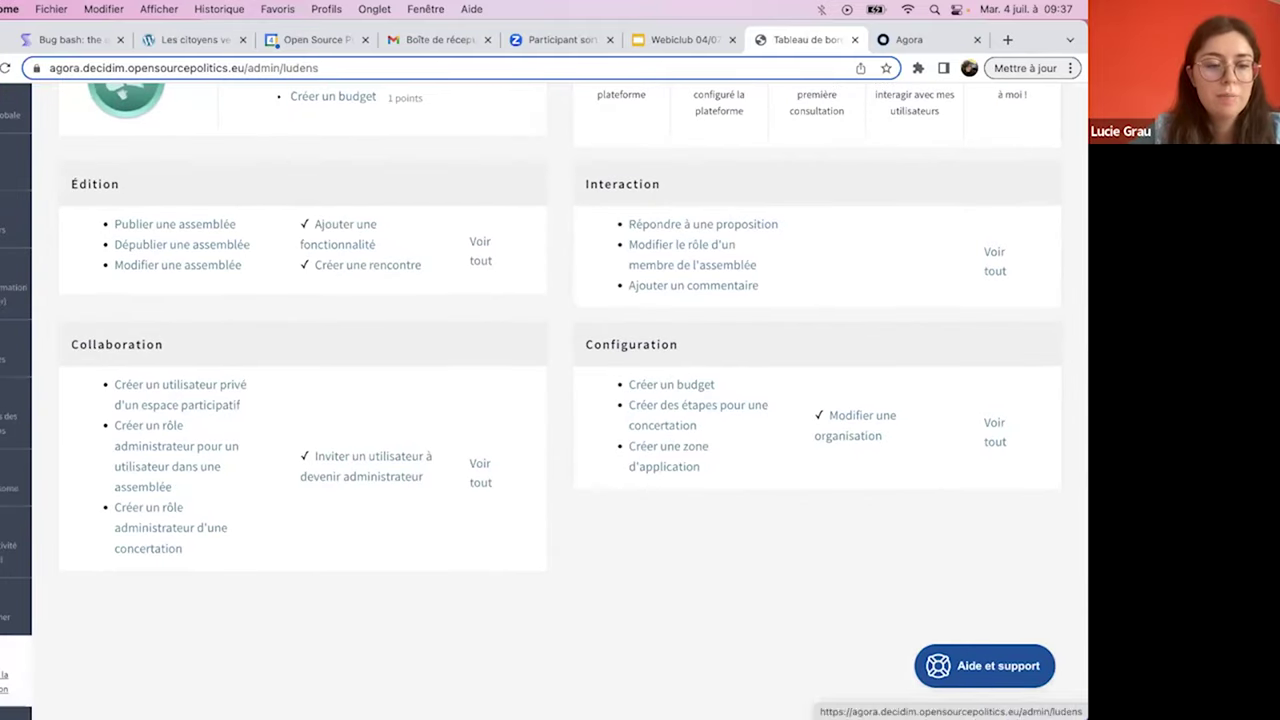
{"action": "scroll", "coordinate": [15, 610], "scroll_direction": "up", "scroll_amount": 5}
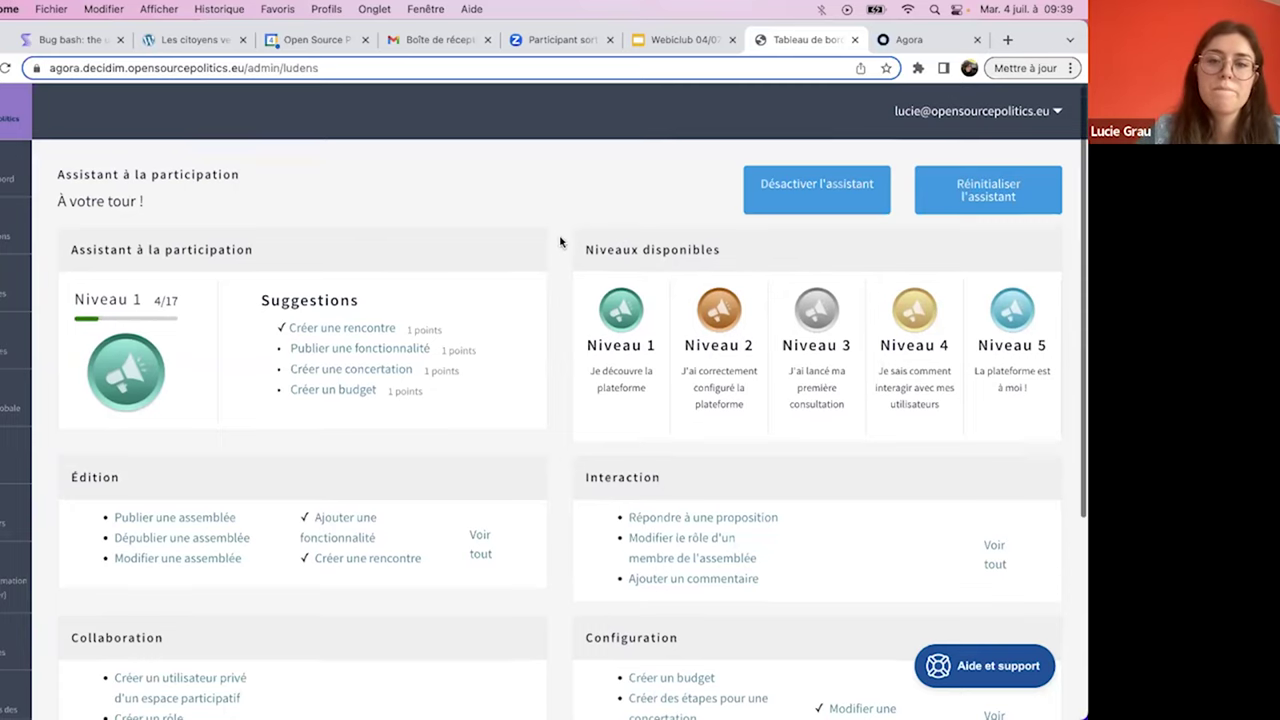
- Scroll through the Ludens participation assistant dashboard and raise the sound volume
{"action": "scroll", "coordinate": [561, 242], "scroll_direction": "down", "scroll_amount": 1}
{"action": "scroll", "coordinate": [557, 242], "scroll_direction": "up", "scroll_amount": 1}
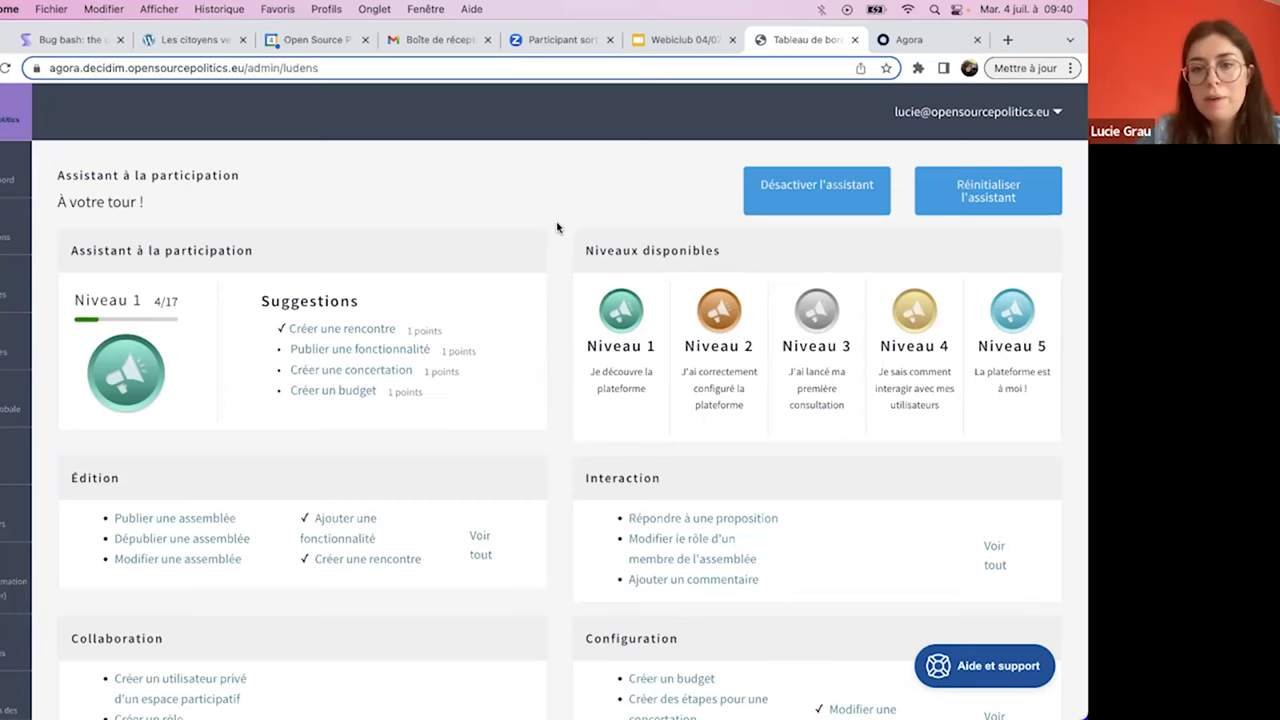
{"action": "scroll", "coordinate": [557, 228], "scroll_direction": "down", "scroll_amount": 4}
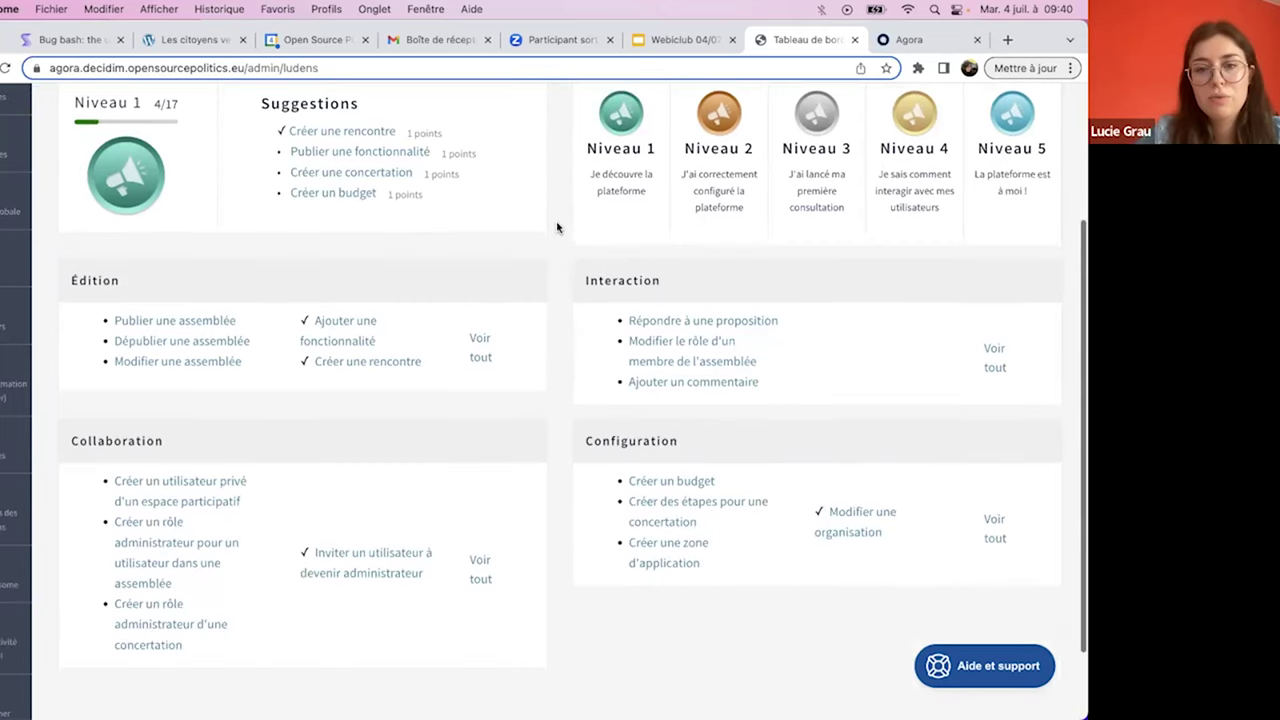
{"action": "scroll", "coordinate": [557, 228], "scroll_direction": "up", "scroll_amount": 1}
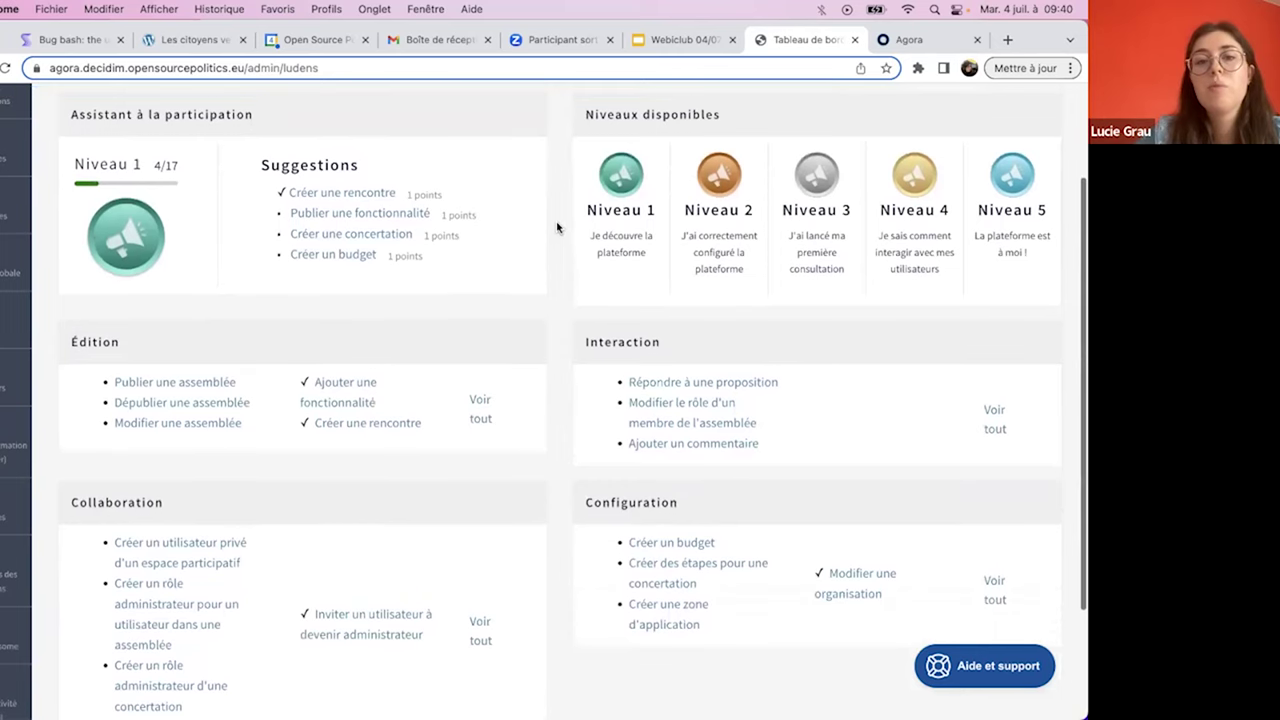
{"action": "scroll", "coordinate": [557, 228], "scroll_direction": "up", "scroll_amount": 3}
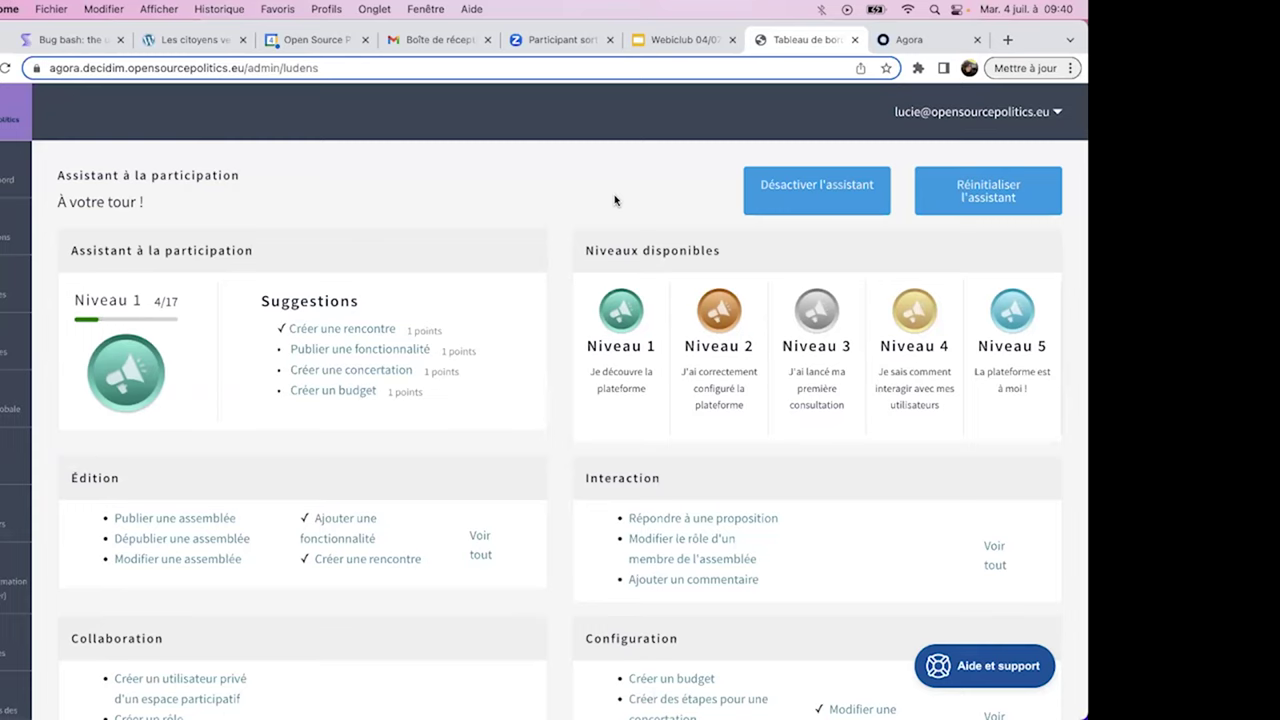
{"action": "key", "text": "XF86AudioRaiseVolume"}
{"action": "scroll", "coordinate": [556, 240], "scroll_direction": "down", "scroll_amount": 3}
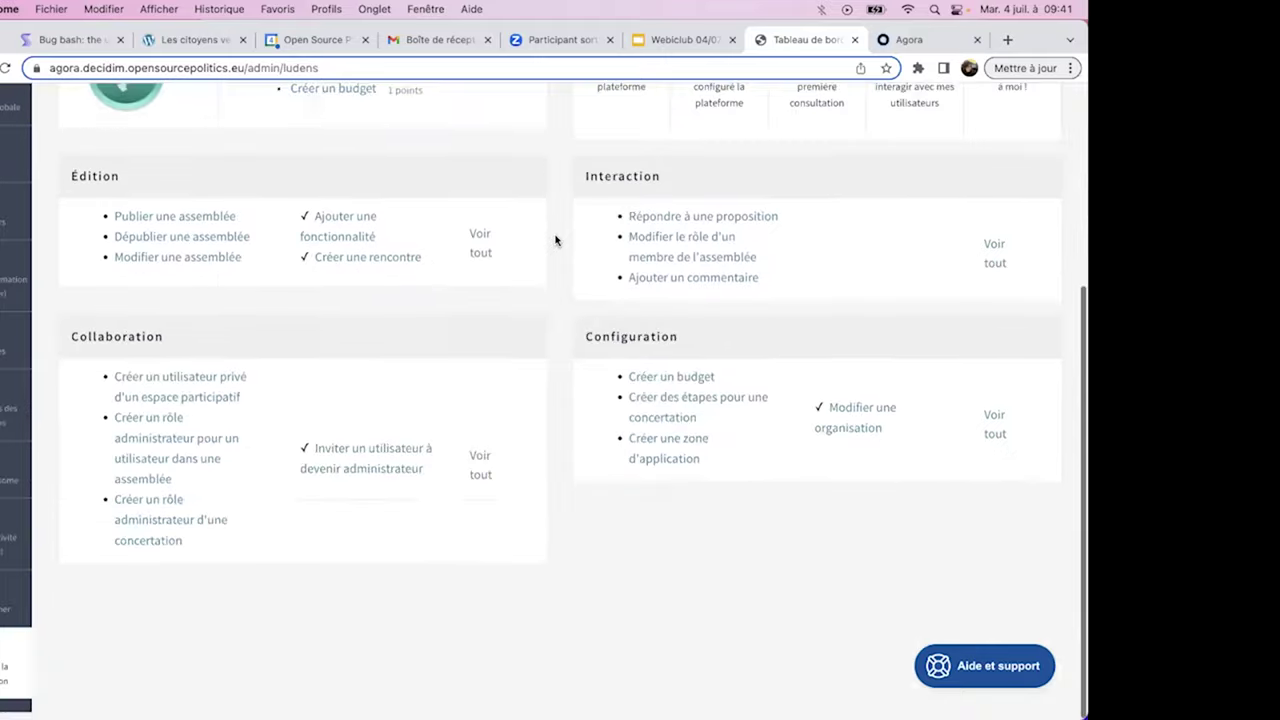
{"action": "scroll", "coordinate": [556, 240], "scroll_direction": "up", "scroll_amount": 2}
{"action": "scroll", "coordinate": [556, 240], "scroll_direction": "up", "scroll_amount": 1}
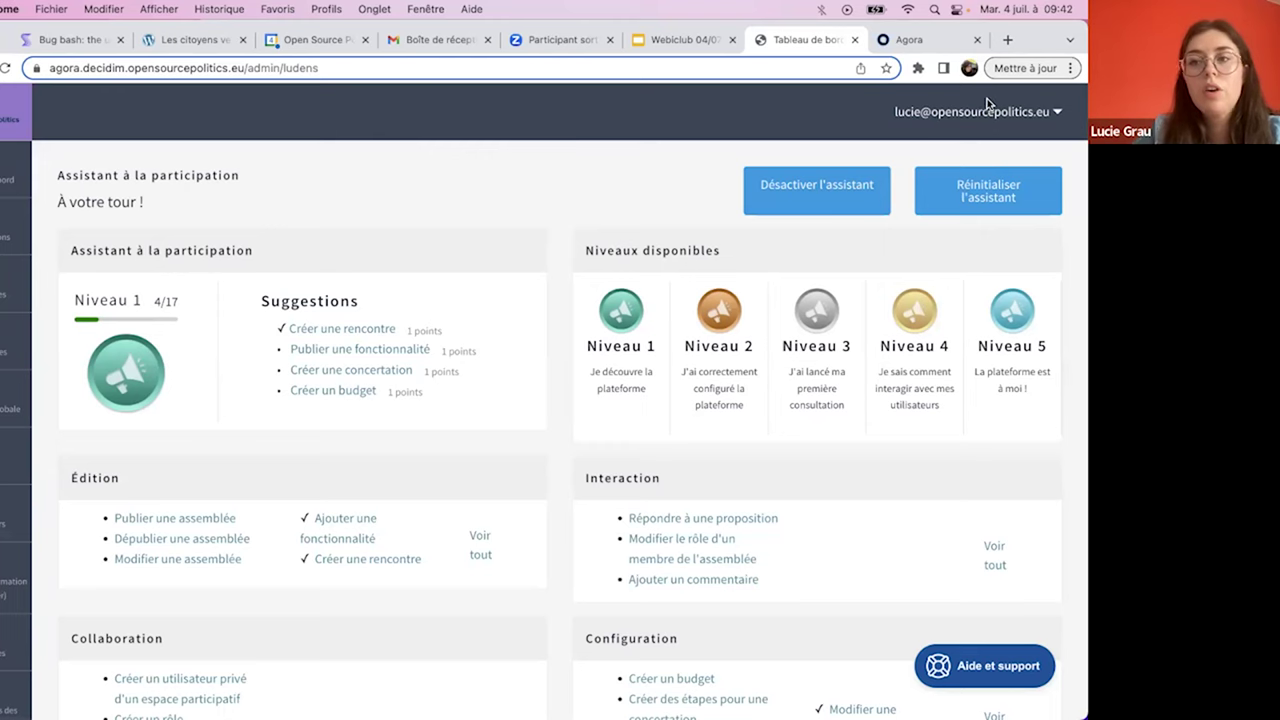
- In a new tab, search 'github ludens' and open pull request #51 'fix level up'
{"action": "left_click", "coordinate": [1008, 39]}
{"action": "type", "text": "github ludens"}
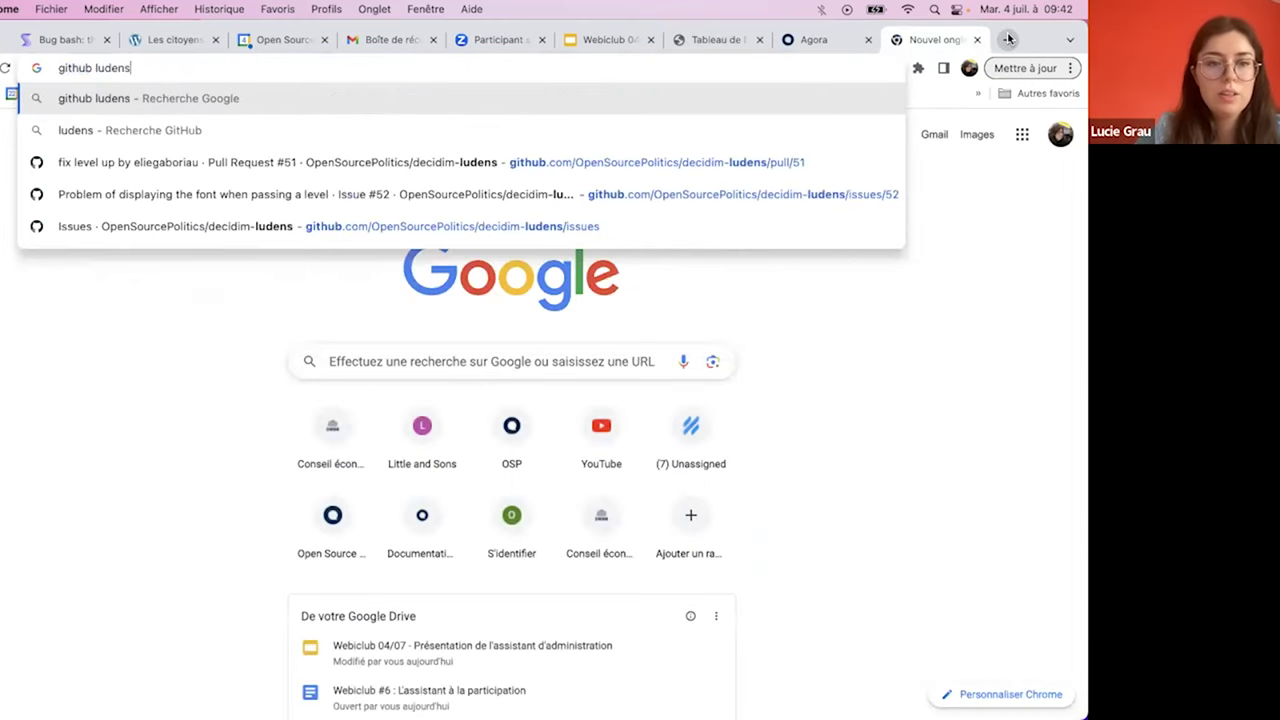
{"action": "left_click", "coordinate": [525, 171]}
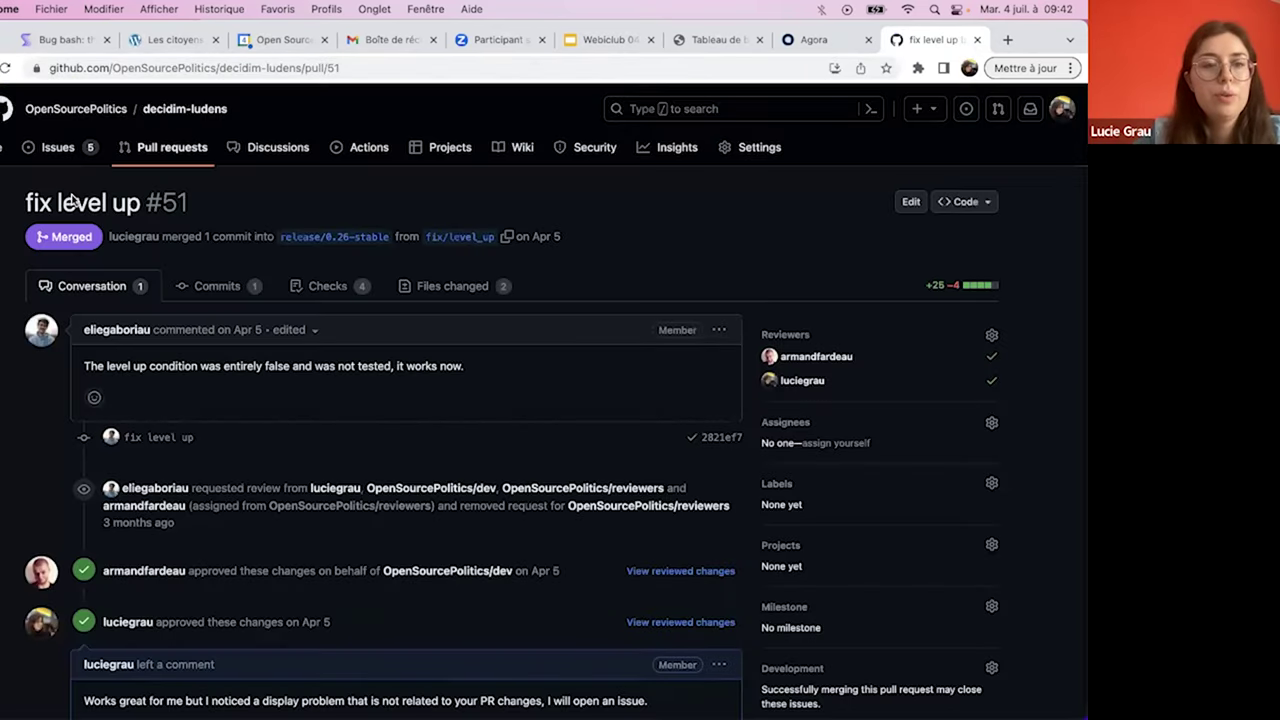
- Go from pull request #51 to the decidim-ludens repository's main code page
{"action": "left_click", "coordinate": [173, 150]}
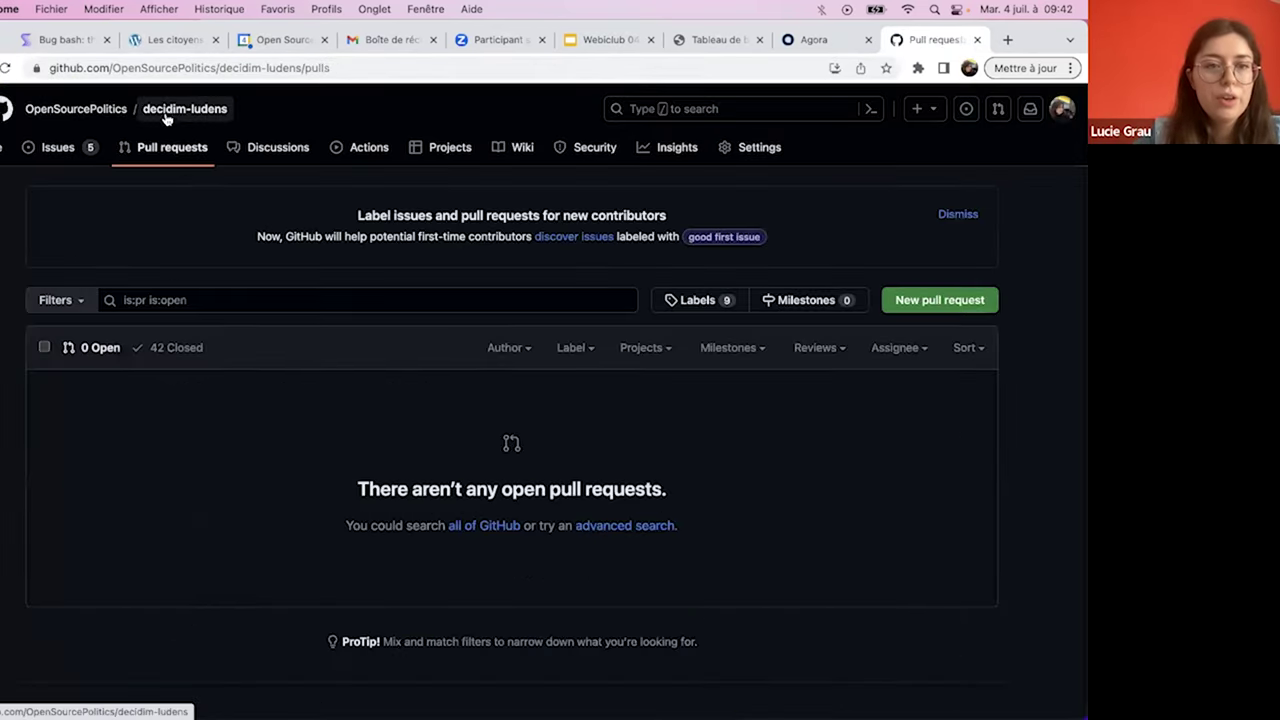
{"action": "key", "text": "g"}
{"action": "key", "text": "c"}
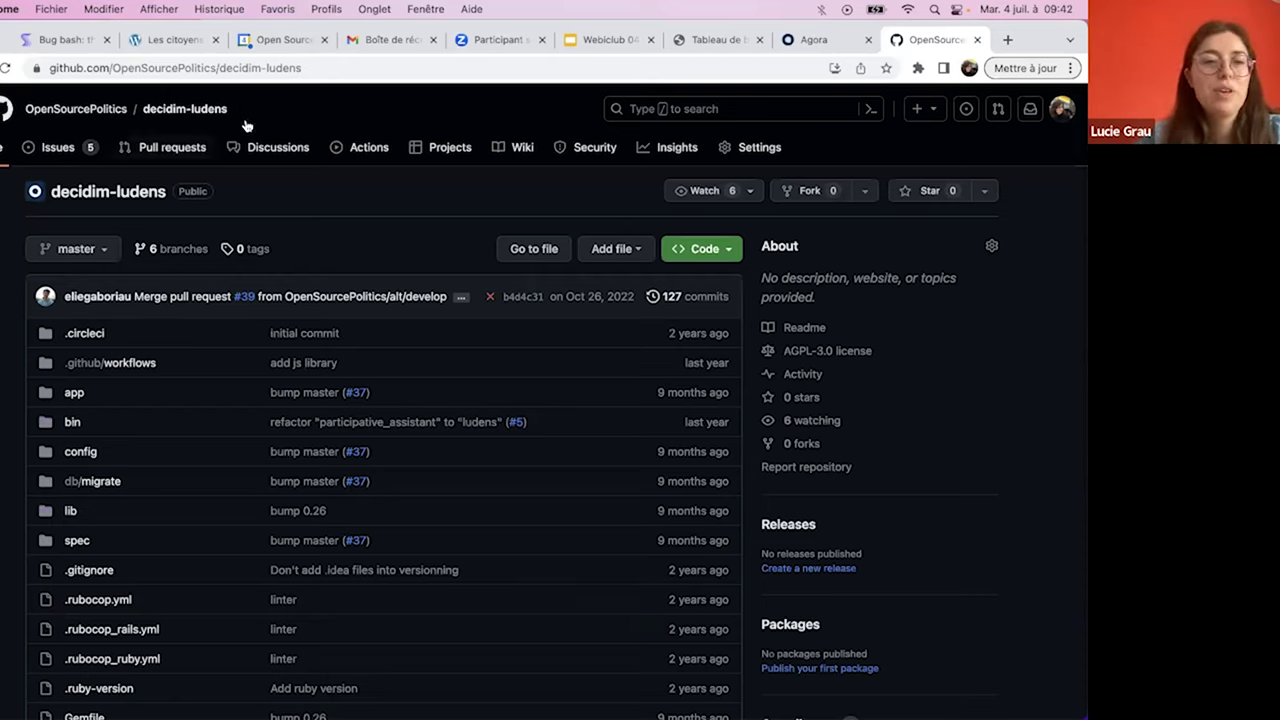
- Show the decidim-ludens repository address and master branch list, then close the GitHub tab
{"action": "left_click", "coordinate": [220, 67]}
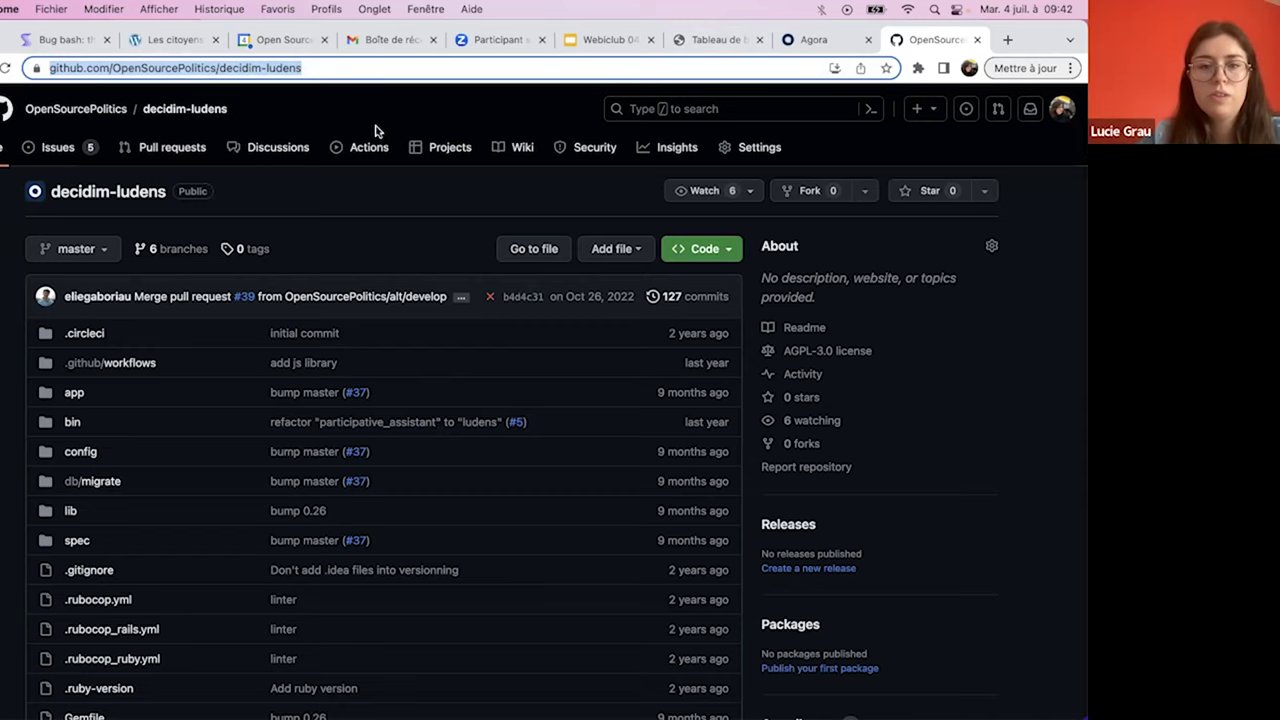
{"action": "left_click", "coordinate": [340, 108]}
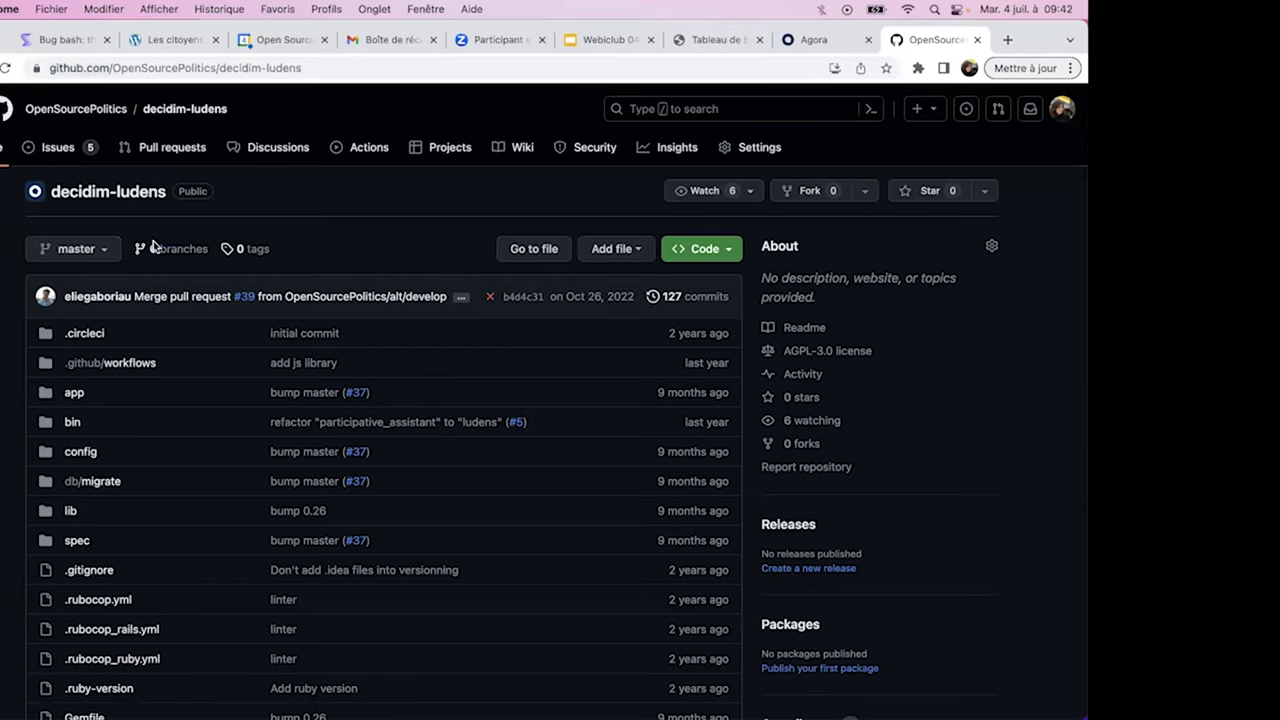
{"action": "left_click", "coordinate": [30, 250]}
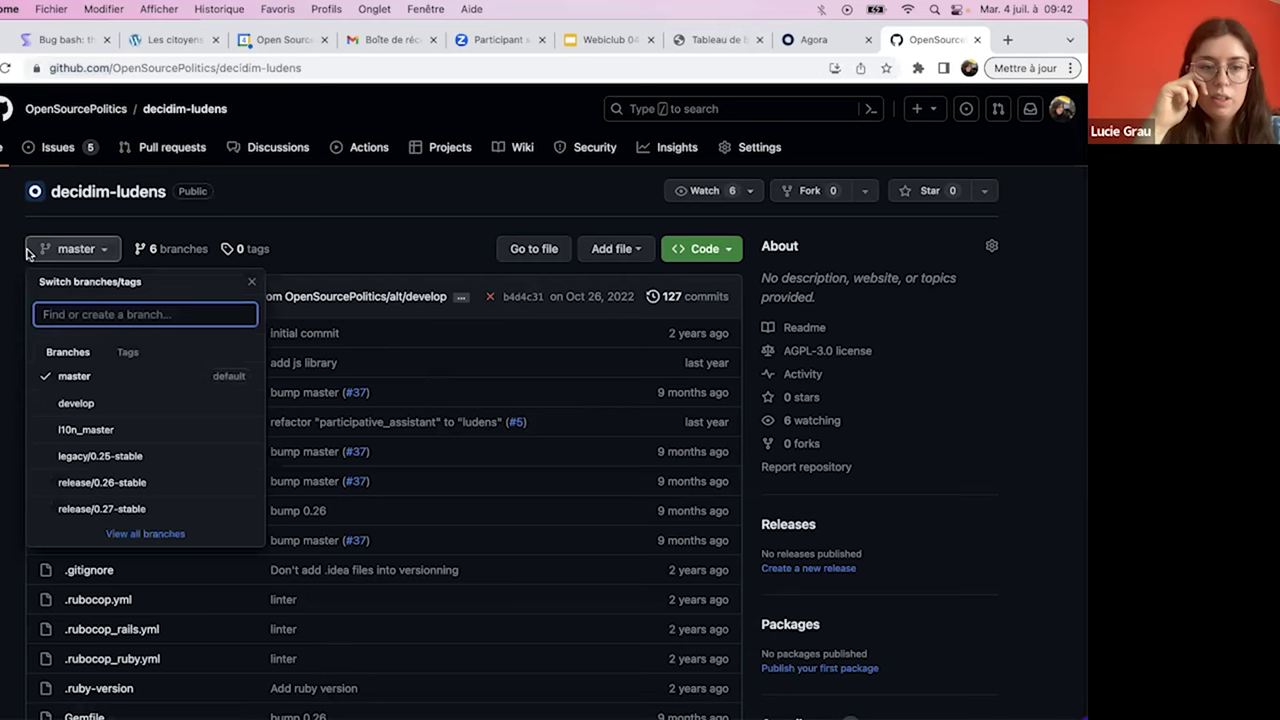
{"action": "scroll", "coordinate": [82, 462], "scroll_direction": "down", "scroll_amount": 1}
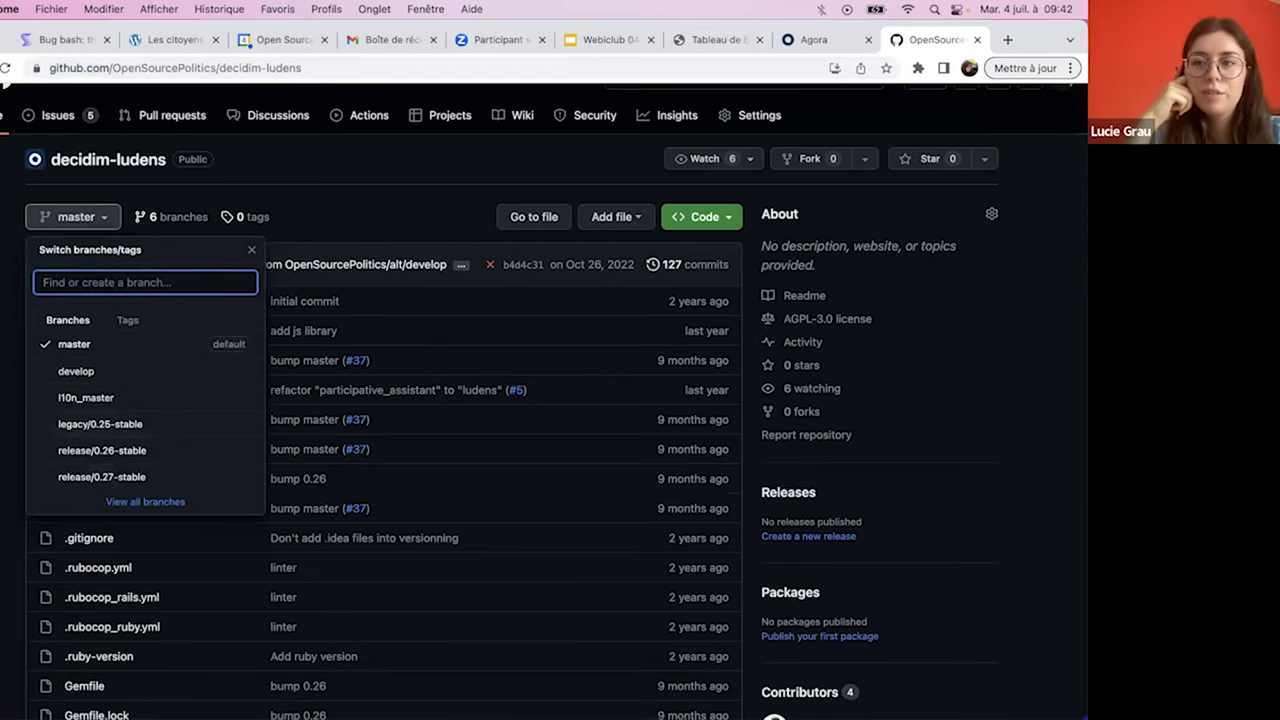
{"action": "key", "text": "Escape"}
{"action": "scroll", "coordinate": [520, 491], "scroll_direction": "up", "scroll_amount": 1}
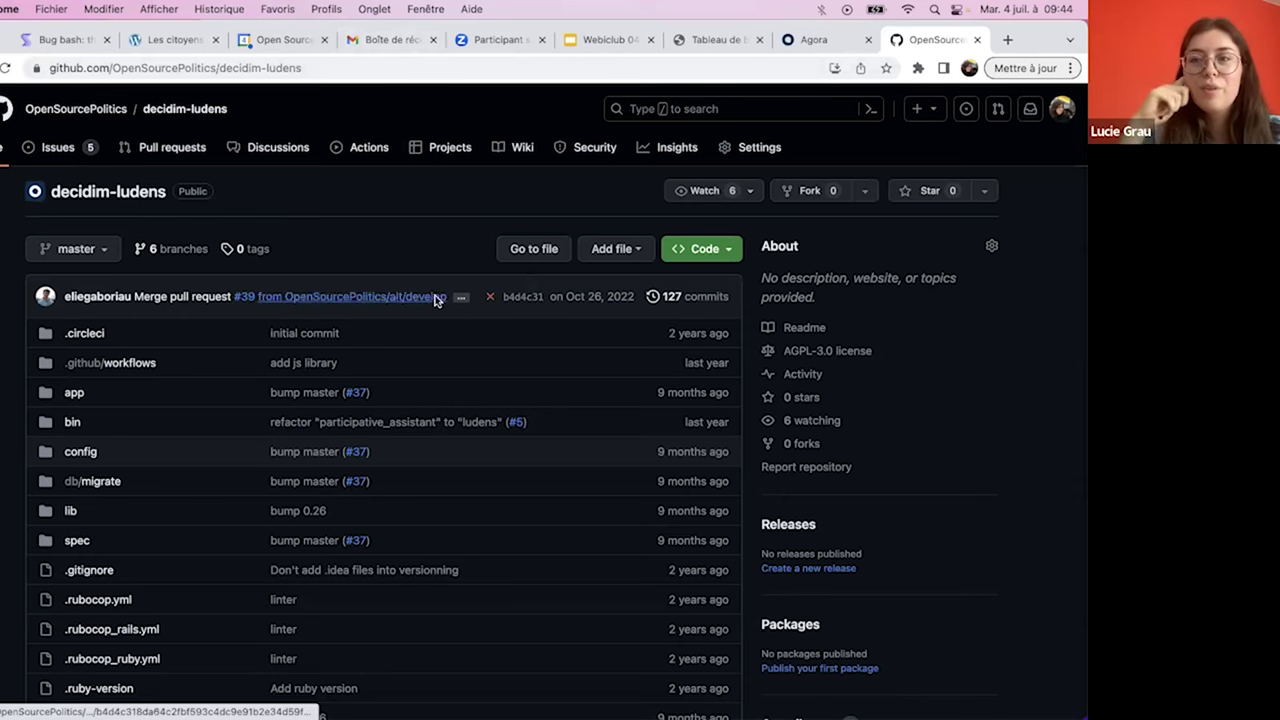
{"action": "left_click", "coordinate": [979, 40]}
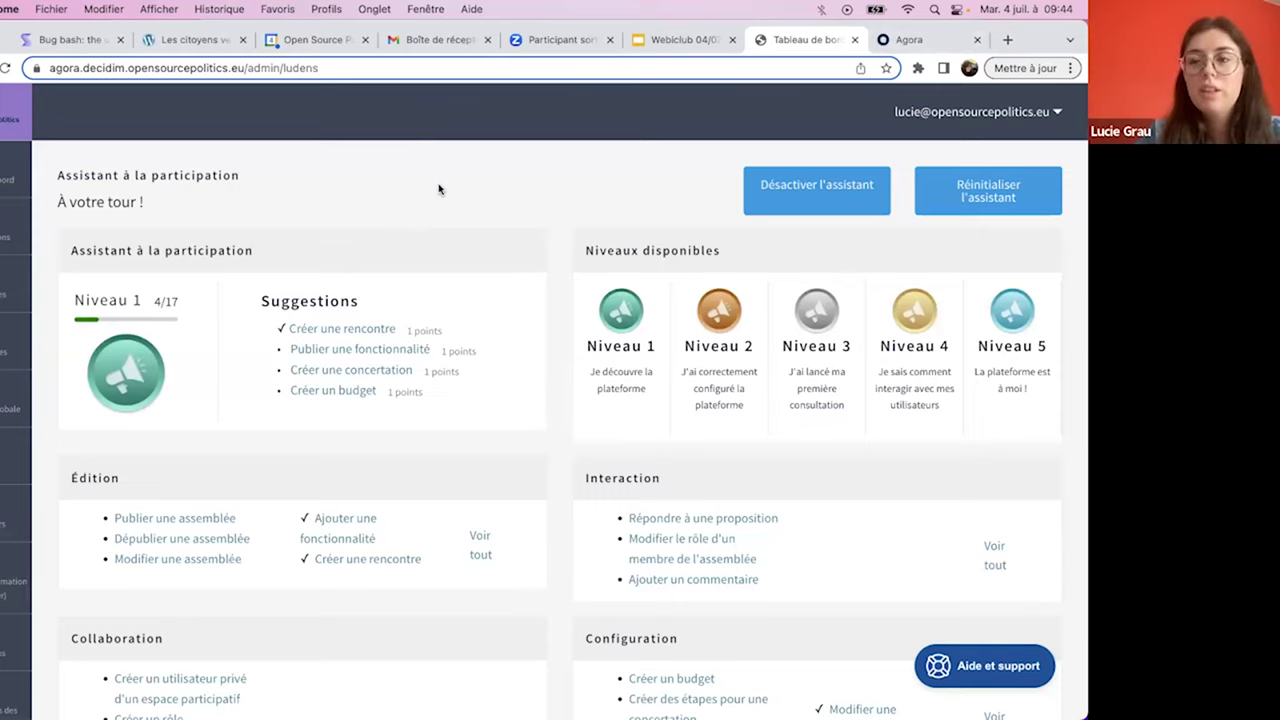
{"action": "left_click", "coordinate": [668, 44]}
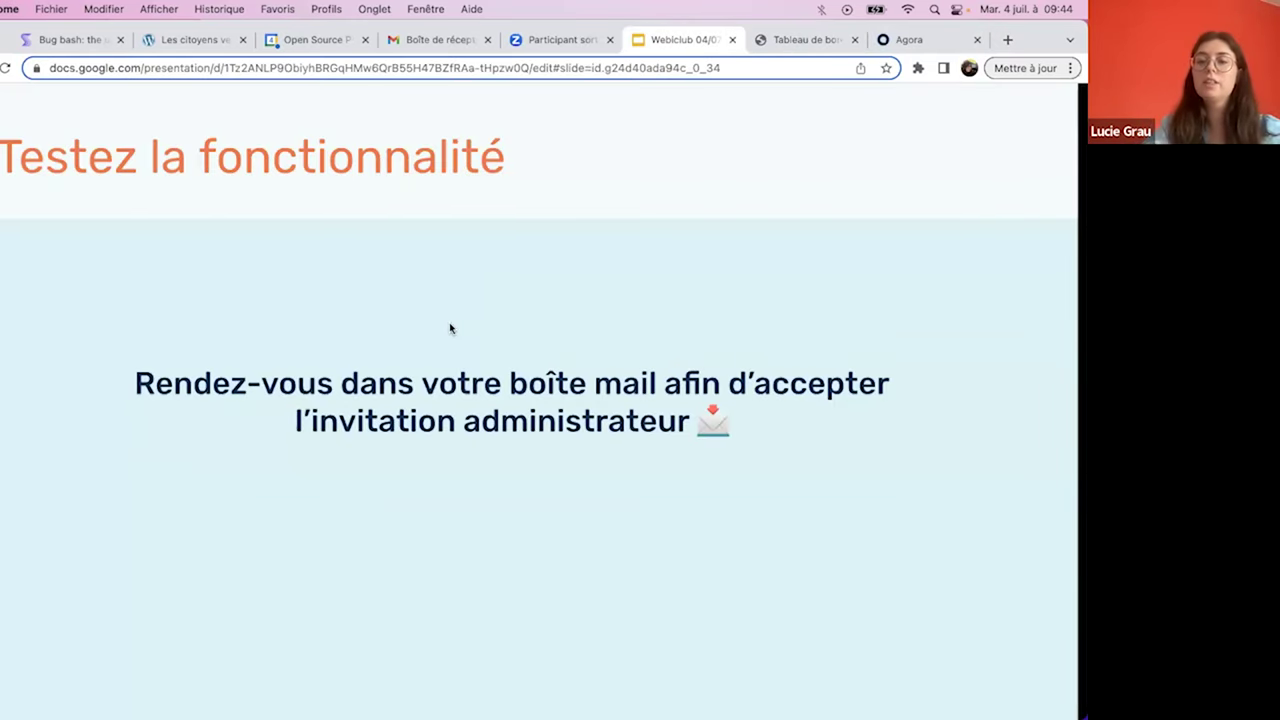
- Advance the Webclub deck to the closing 'Merci beaucoup !' slide
{"action": "key", "text": "Right"}
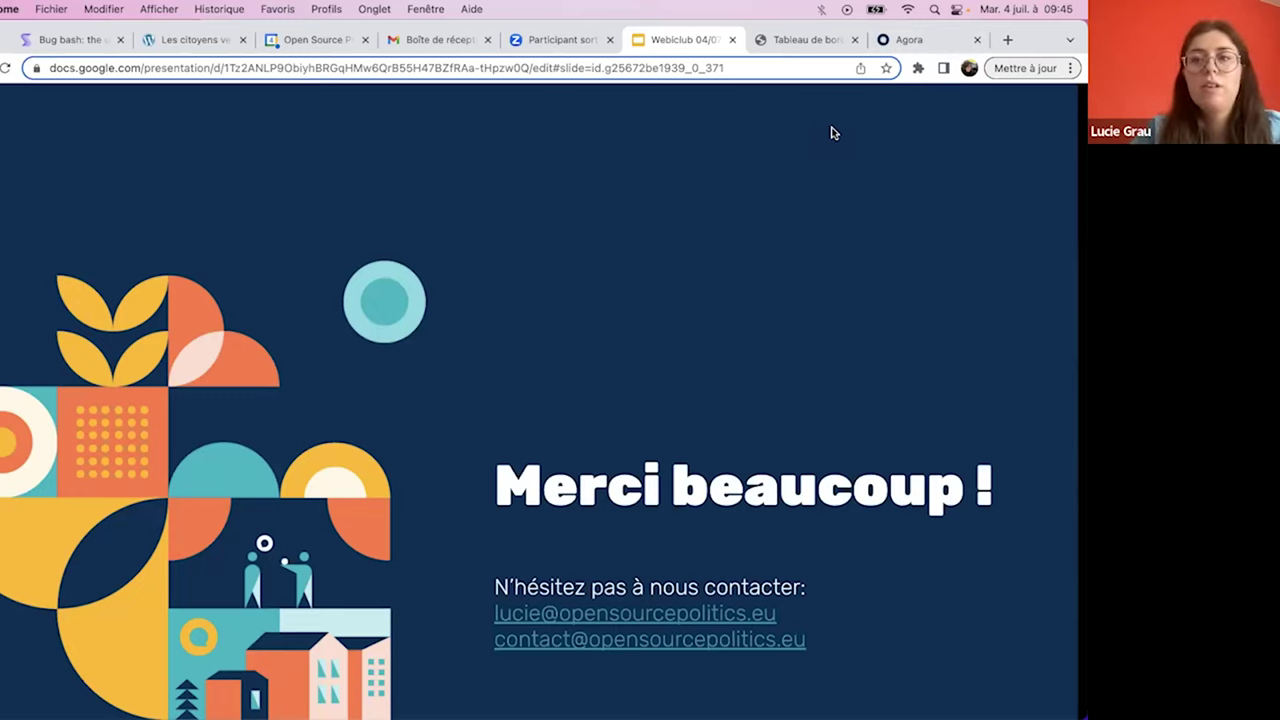
{"action": "left_click", "coordinate": [1007, 40]}
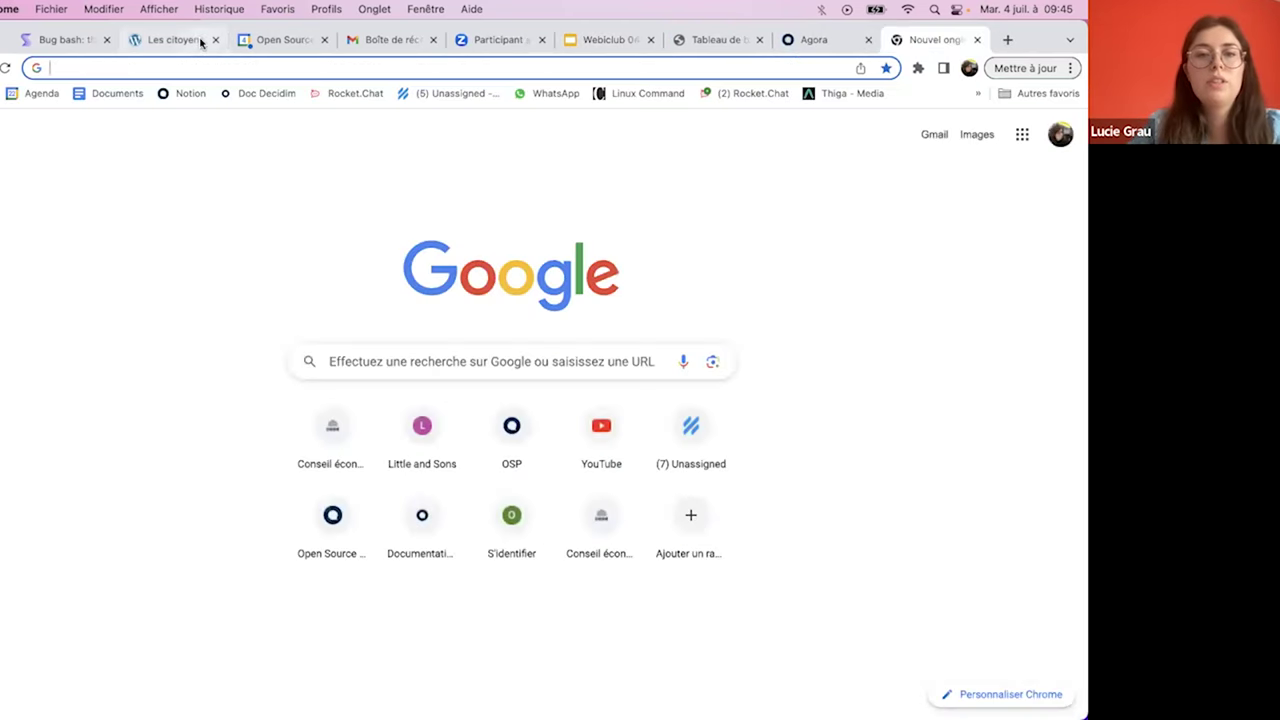
- On the Doc Decidim site, search 'l'ass' and open the L'assistant participatif article
{"action": "left_click", "coordinate": [264, 93]}
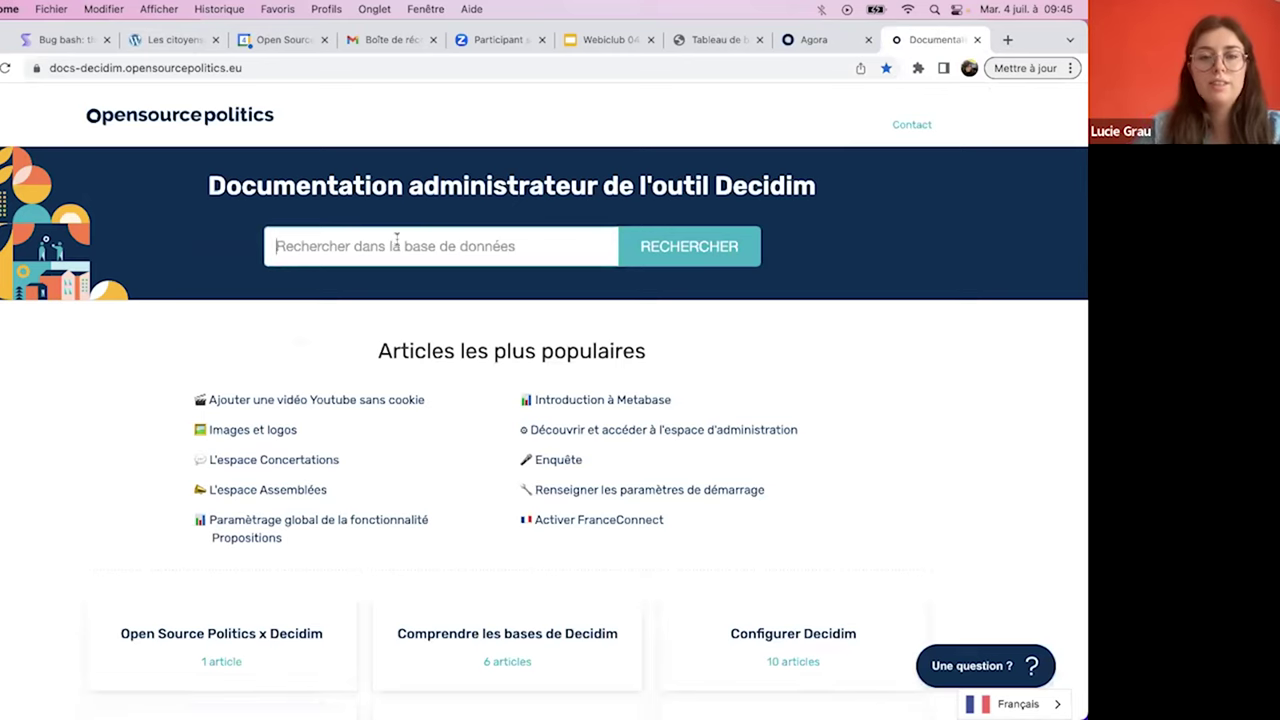
{"action": "left_click", "coordinate": [396, 246]}
{"action": "type", "text": "assist"}
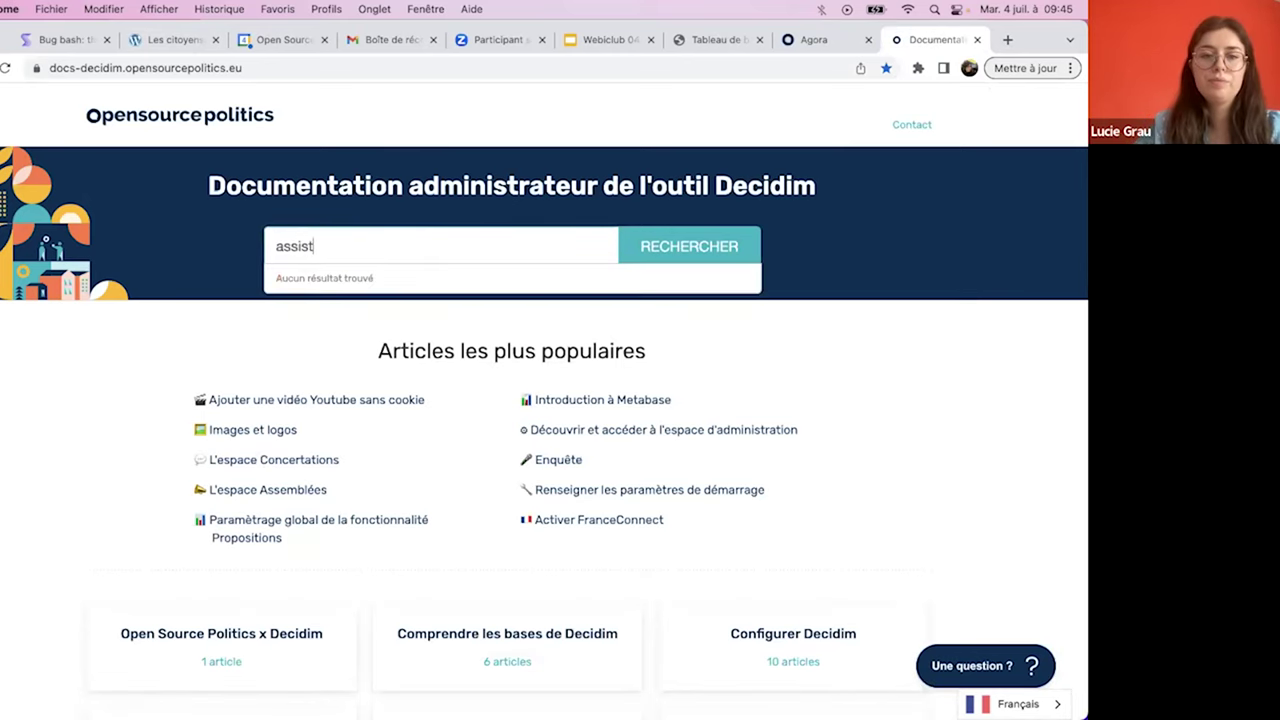
{"action": "key", "text": "BackSpace"}
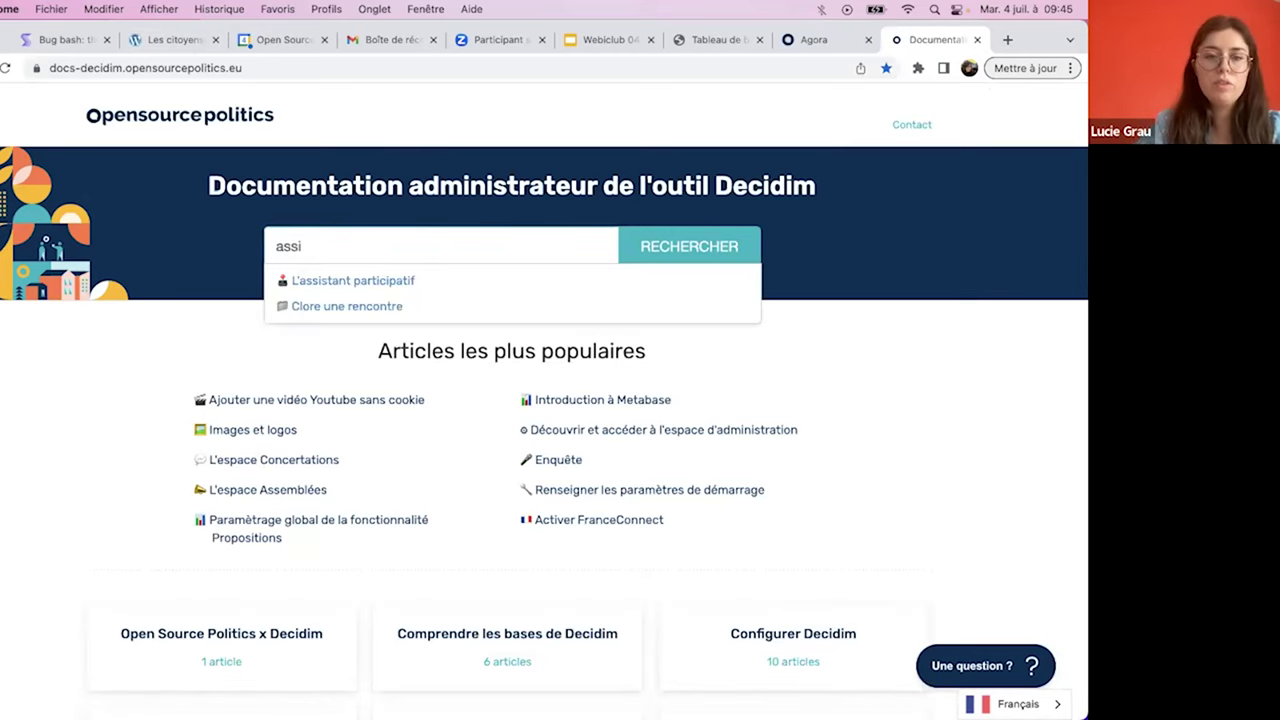
{"action": "key", "text": "BackSpace"}
{"action": "key", "text": "BackSpace"}
{"action": "key", "text": "BackSpace"}
{"action": "type", "text": "l'ass"}
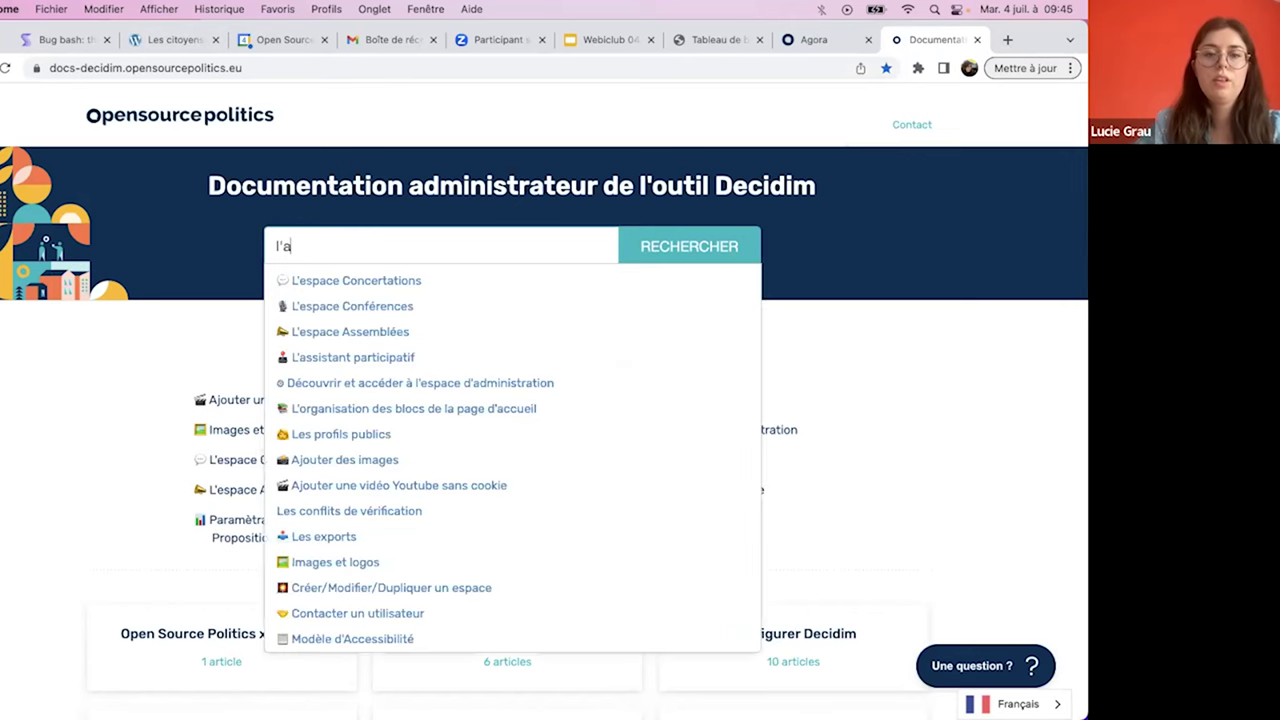
{"action": "left_click", "coordinate": [405, 282]}
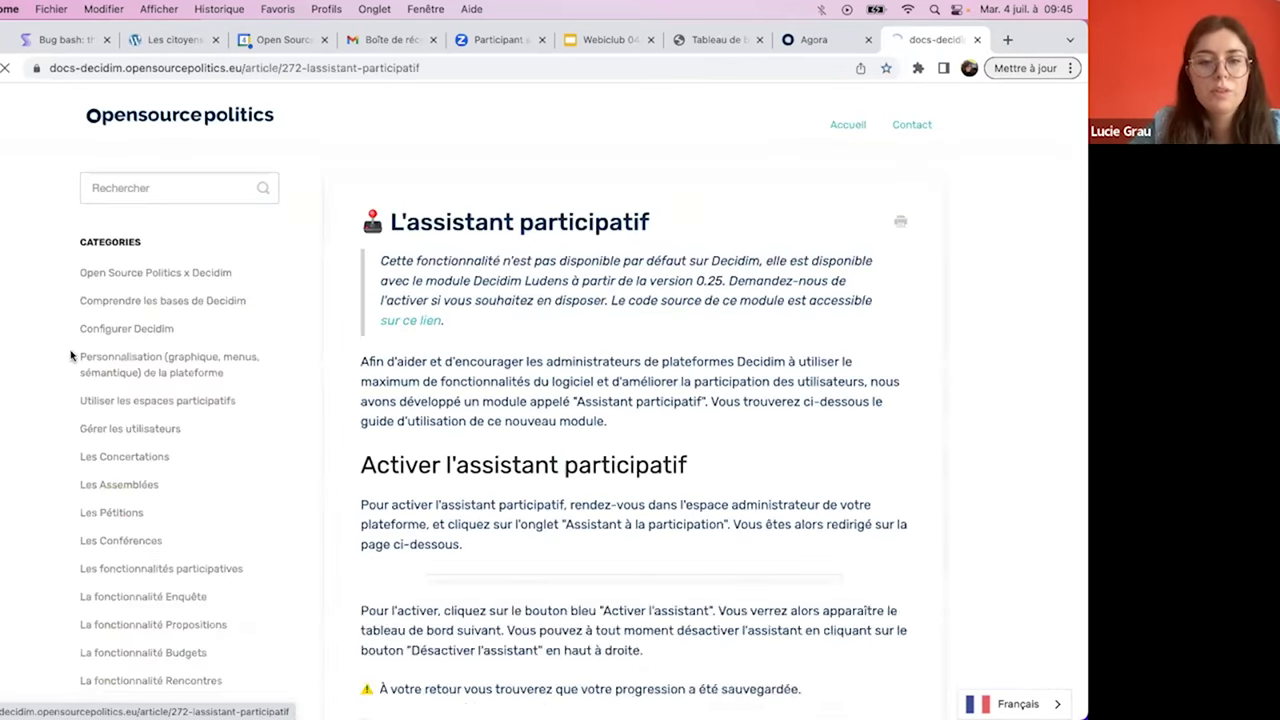
- Read through the article's activation, usage and points-per-action sections
{"action": "scroll", "coordinate": [510, 330], "scroll_direction": "down", "scroll_amount": 5}
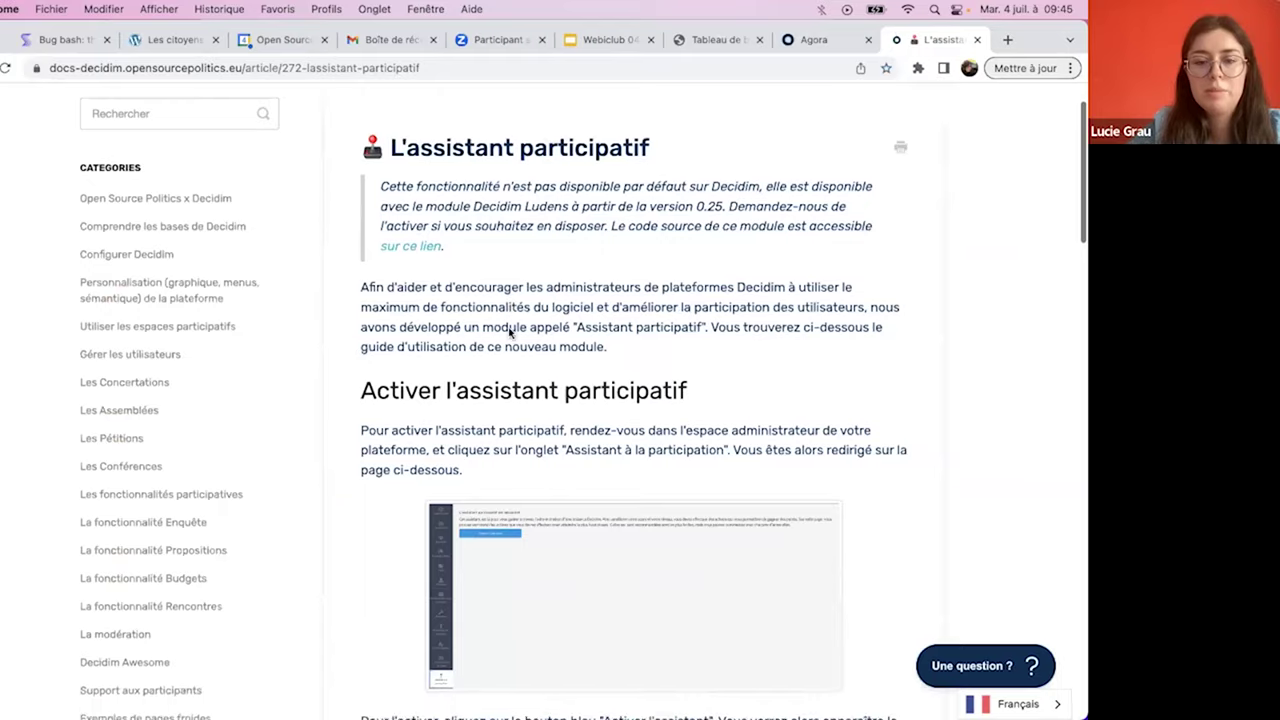
{"action": "scroll", "coordinate": [508, 330], "scroll_direction": "down", "scroll_amount": 3}
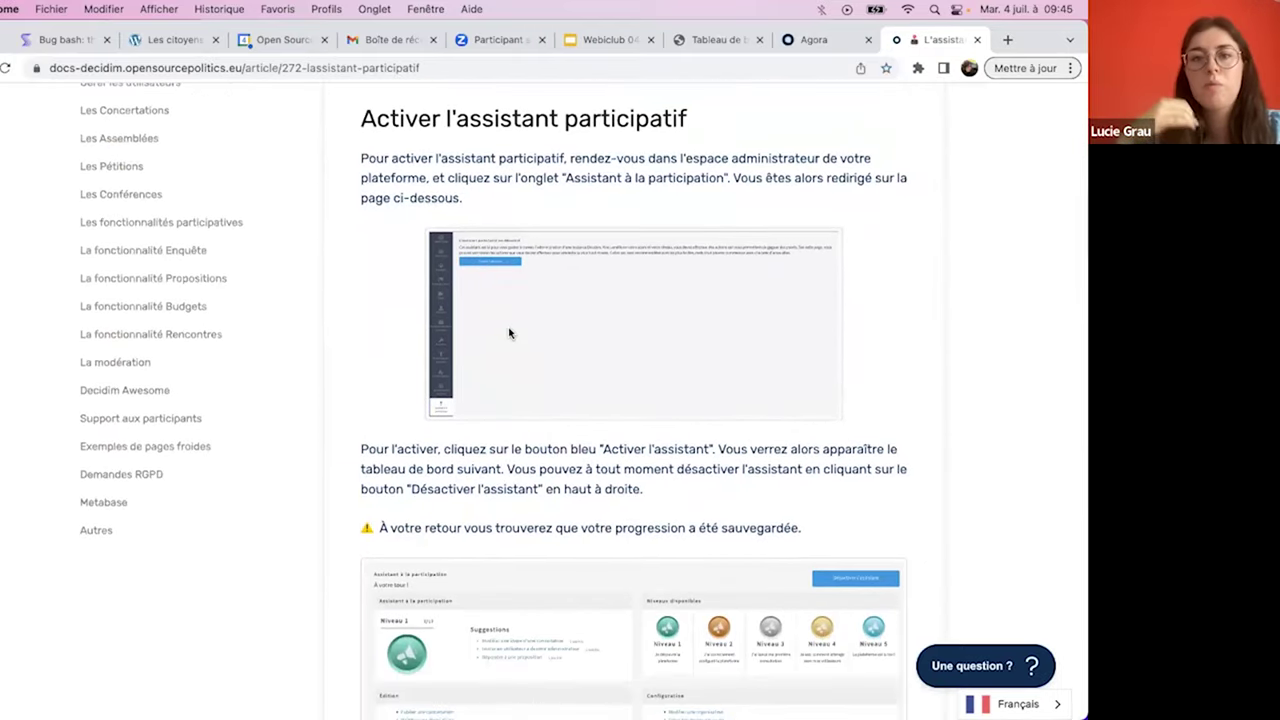
{"action": "scroll", "coordinate": [508, 333], "scroll_direction": "down", "scroll_amount": 5}
{"action": "scroll", "coordinate": [508, 333], "scroll_direction": "down", "scroll_amount": 15}
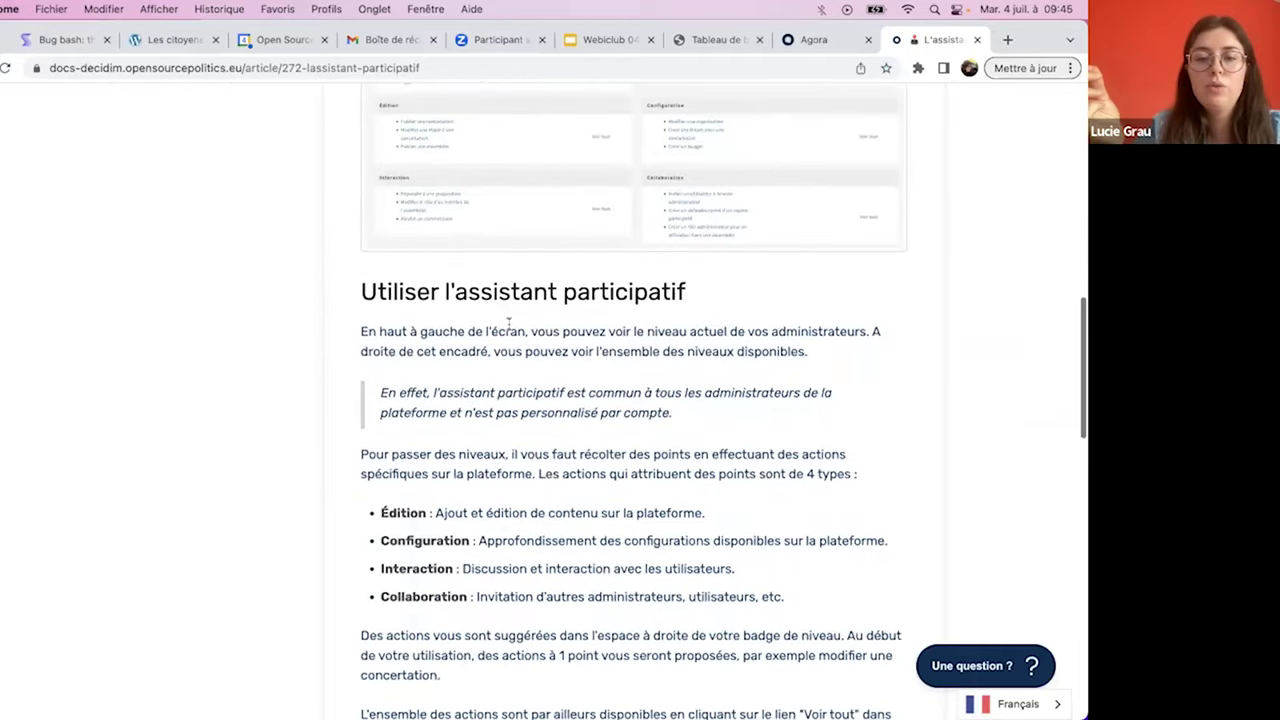
{"action": "scroll", "coordinate": [509, 330], "scroll_direction": "down", "scroll_amount": 7}
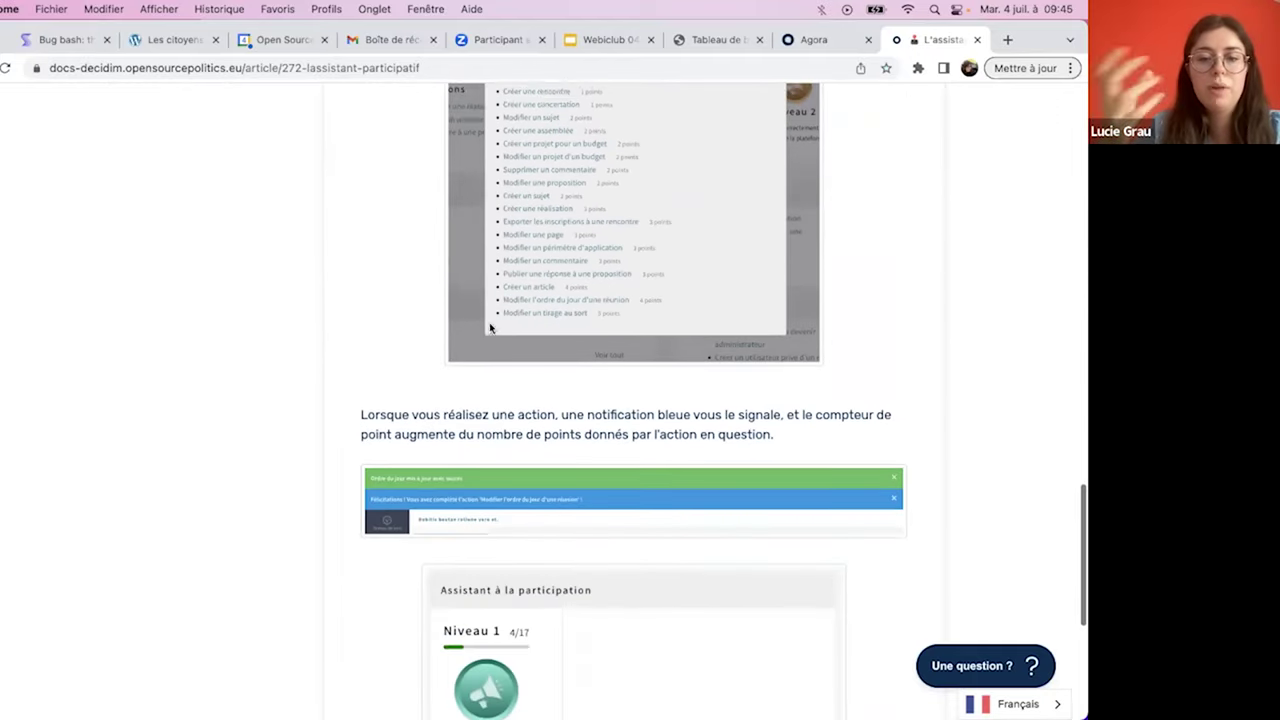